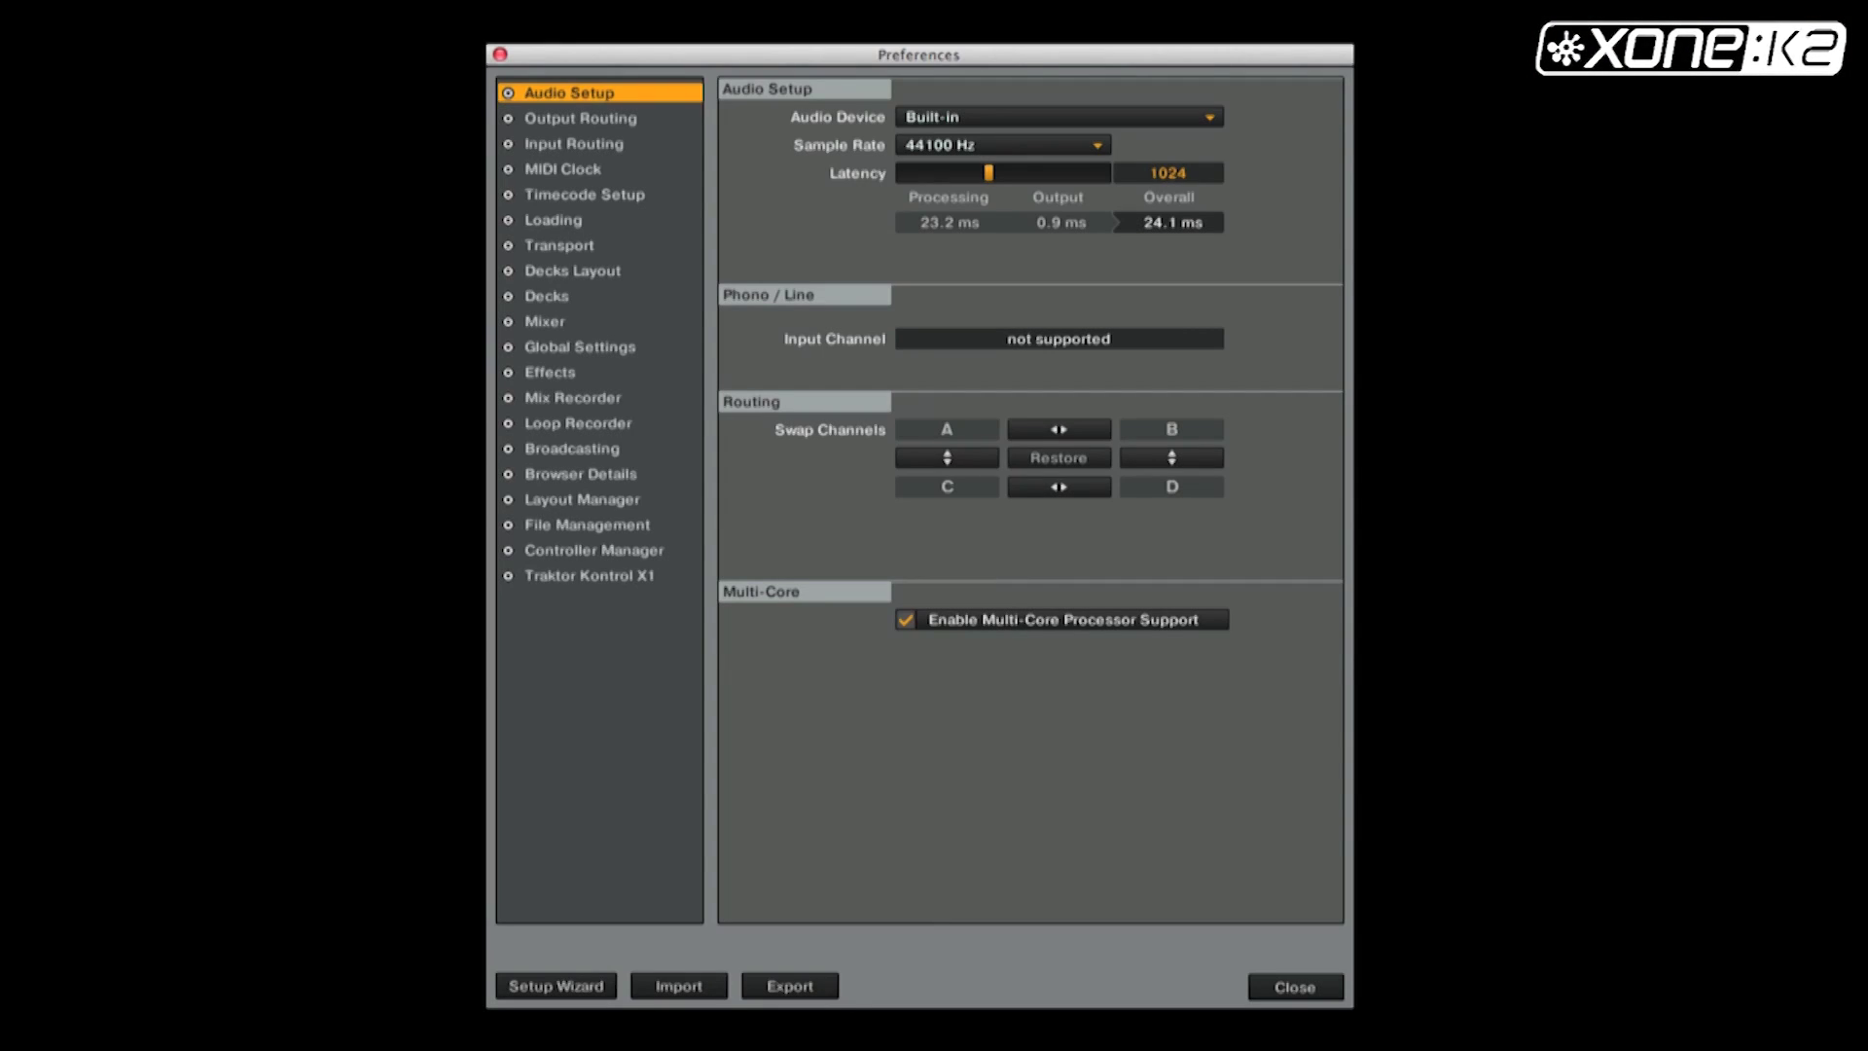
Step: Select XONE:K2 as Traktor's audio device
click(1214, 122)
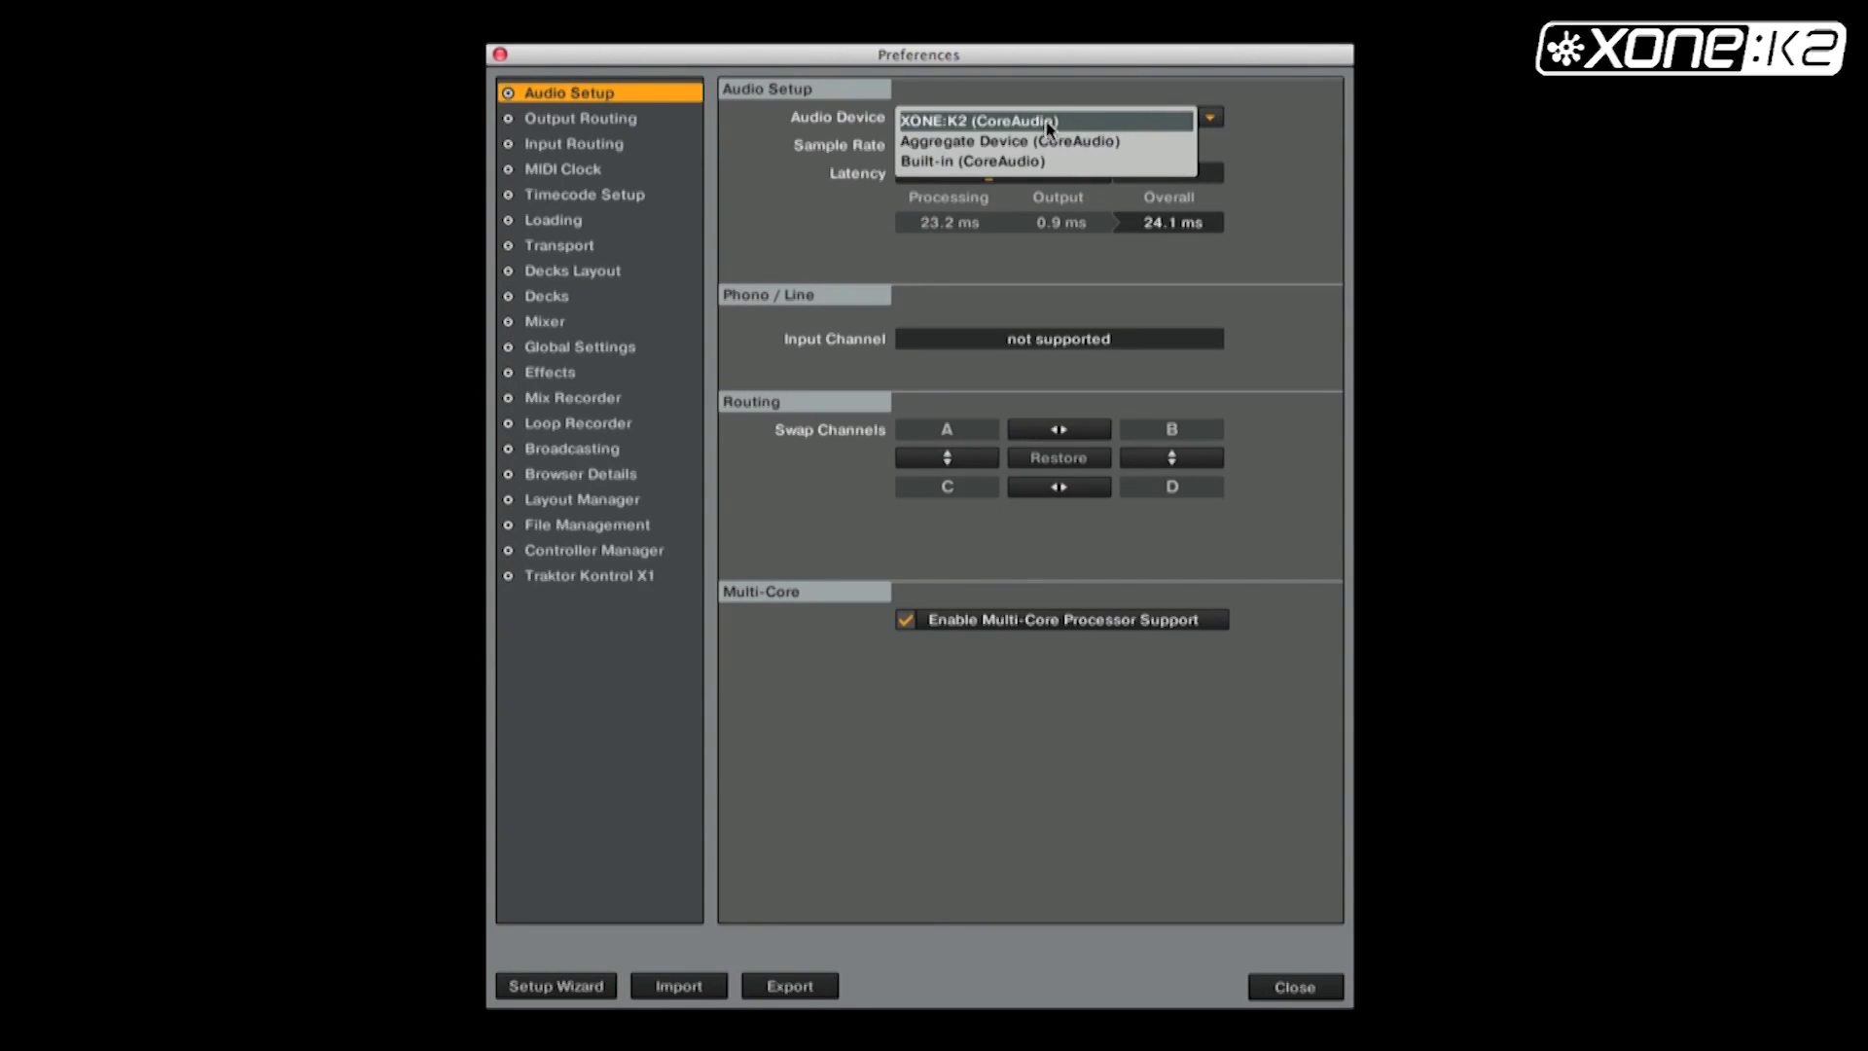
click(1048, 124)
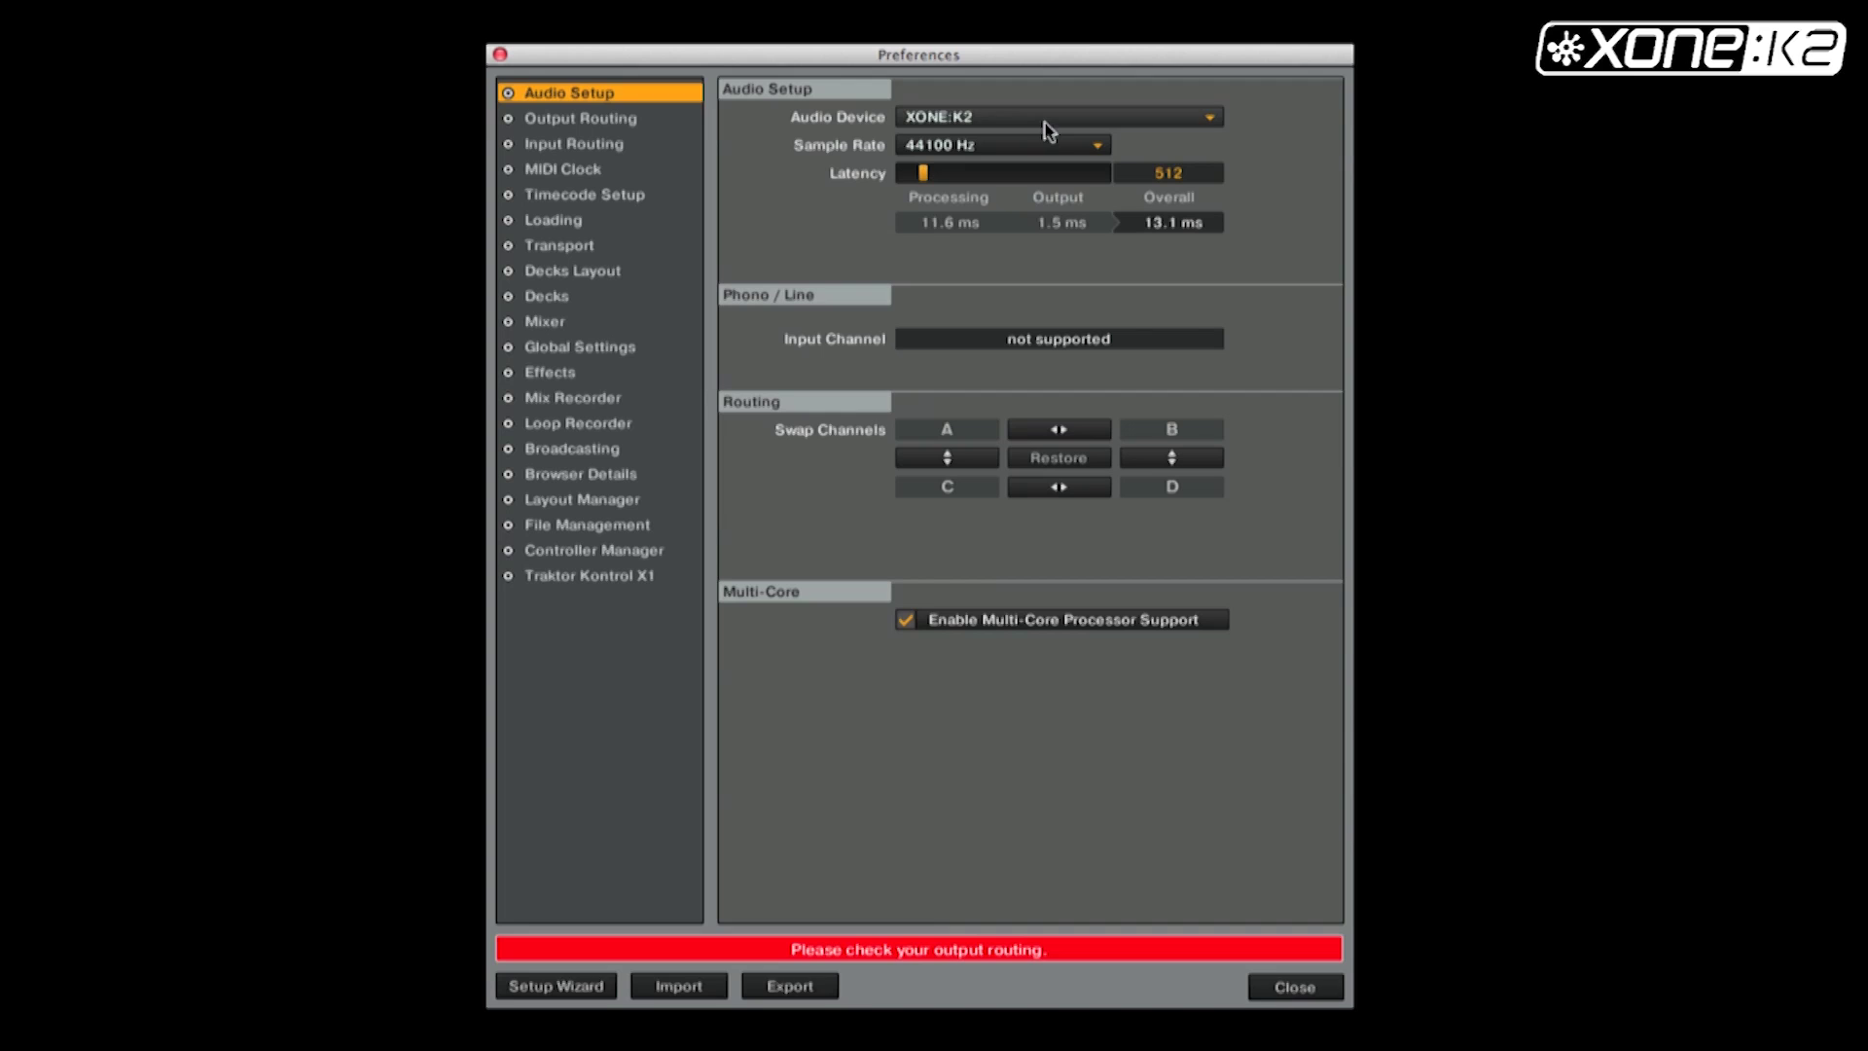
click(600, 124)
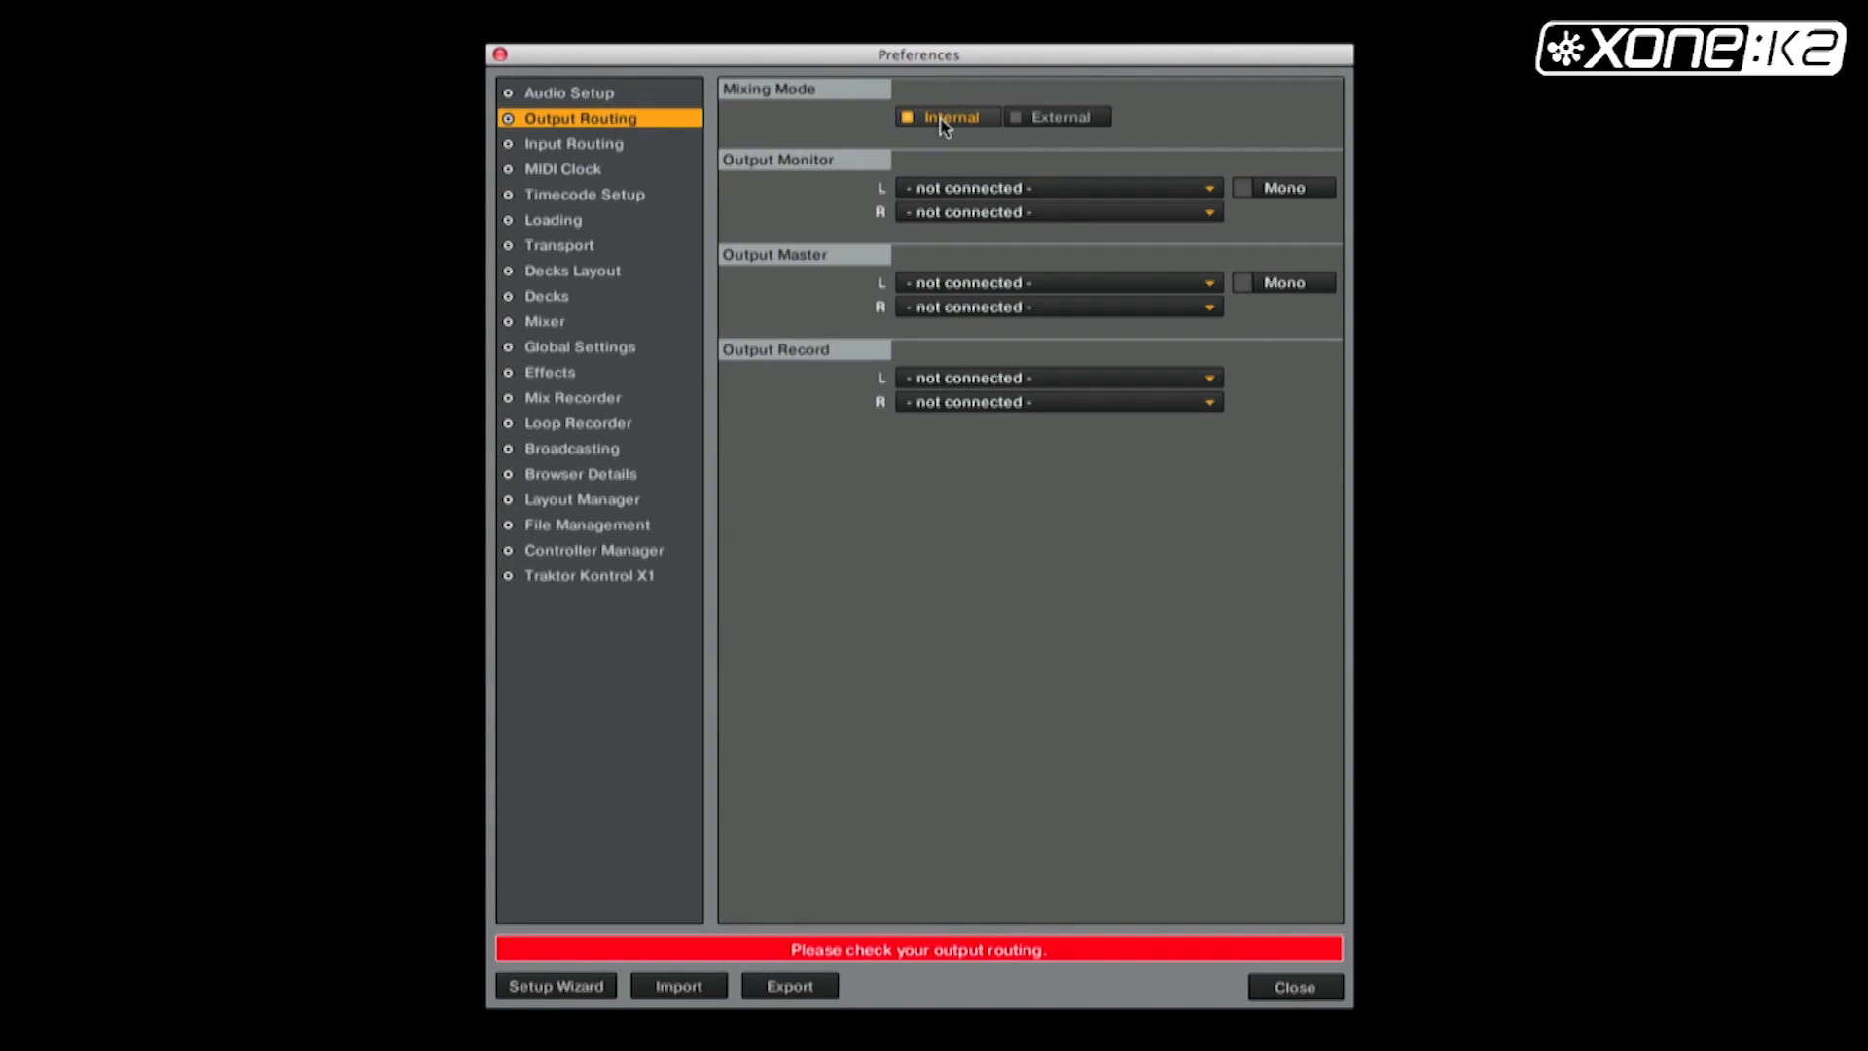
Step: Route Monitor L/R to Front Left/Right and Master L/R to Front Center/Low Frequency Effects
click(1022, 187)
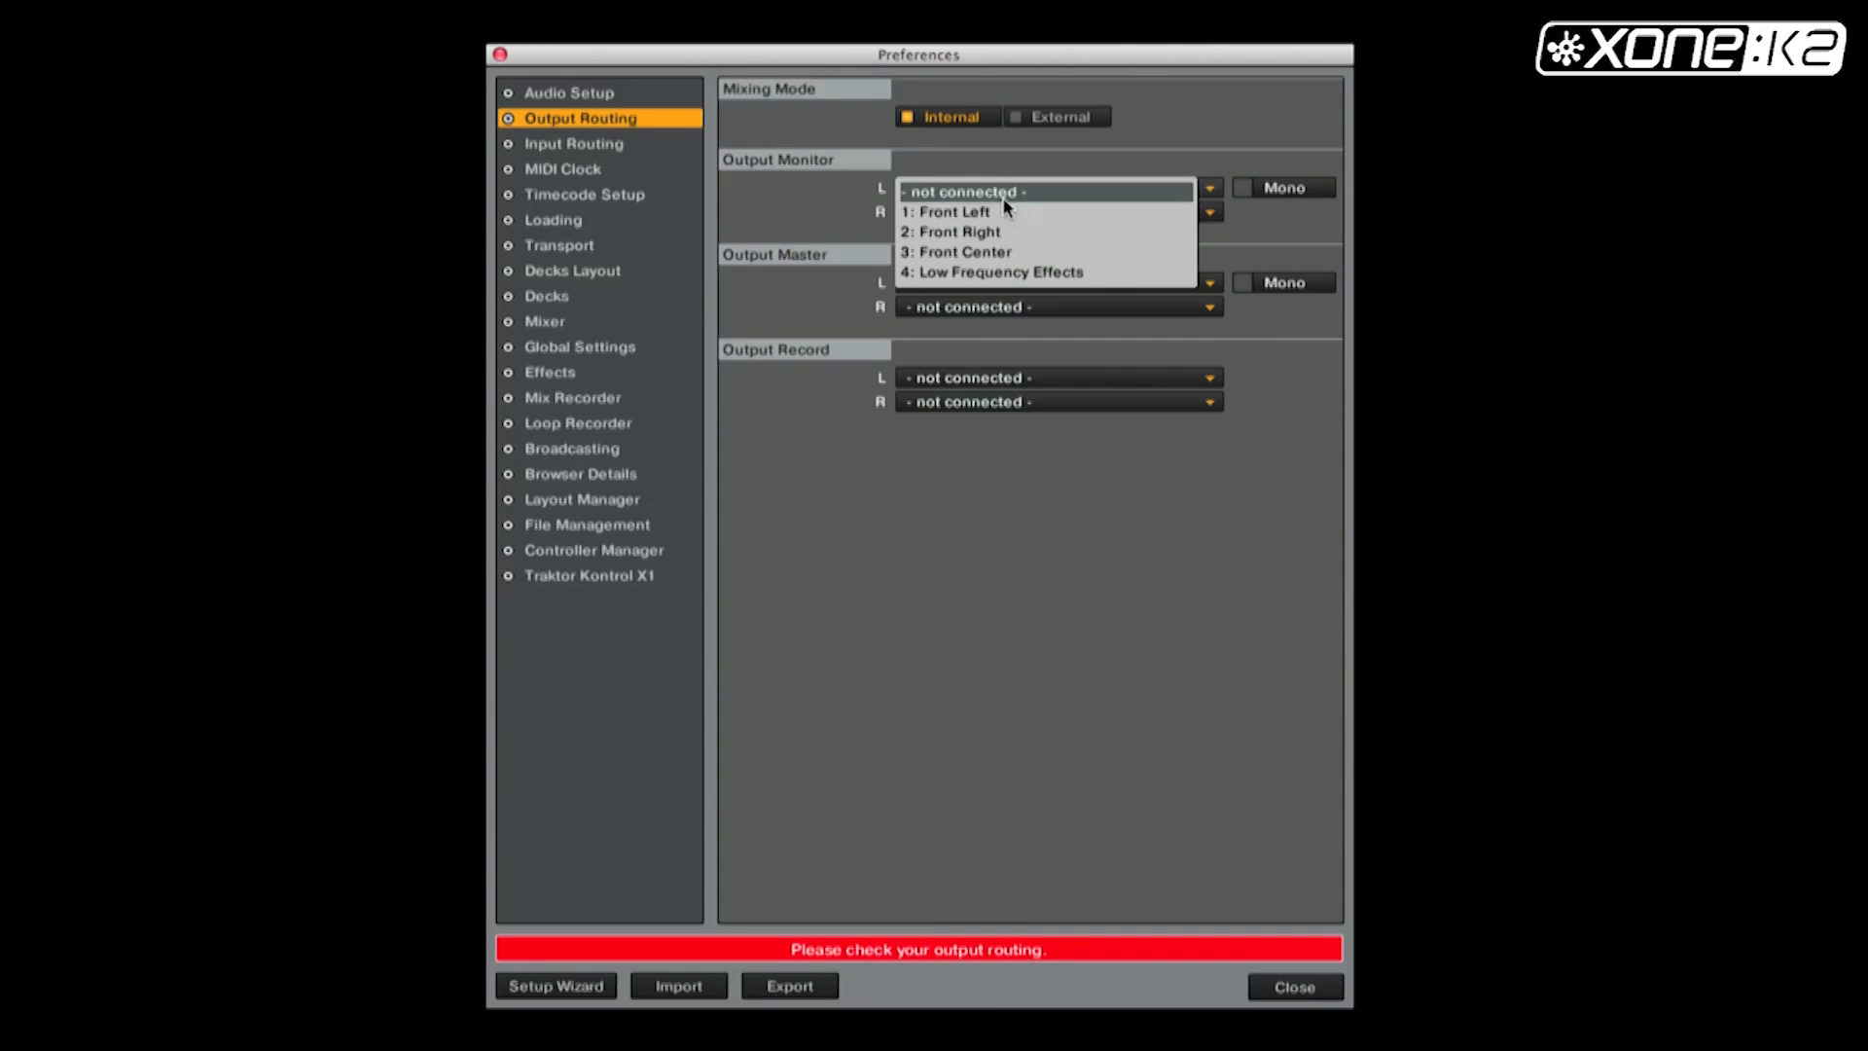
click(973, 212)
click(973, 220)
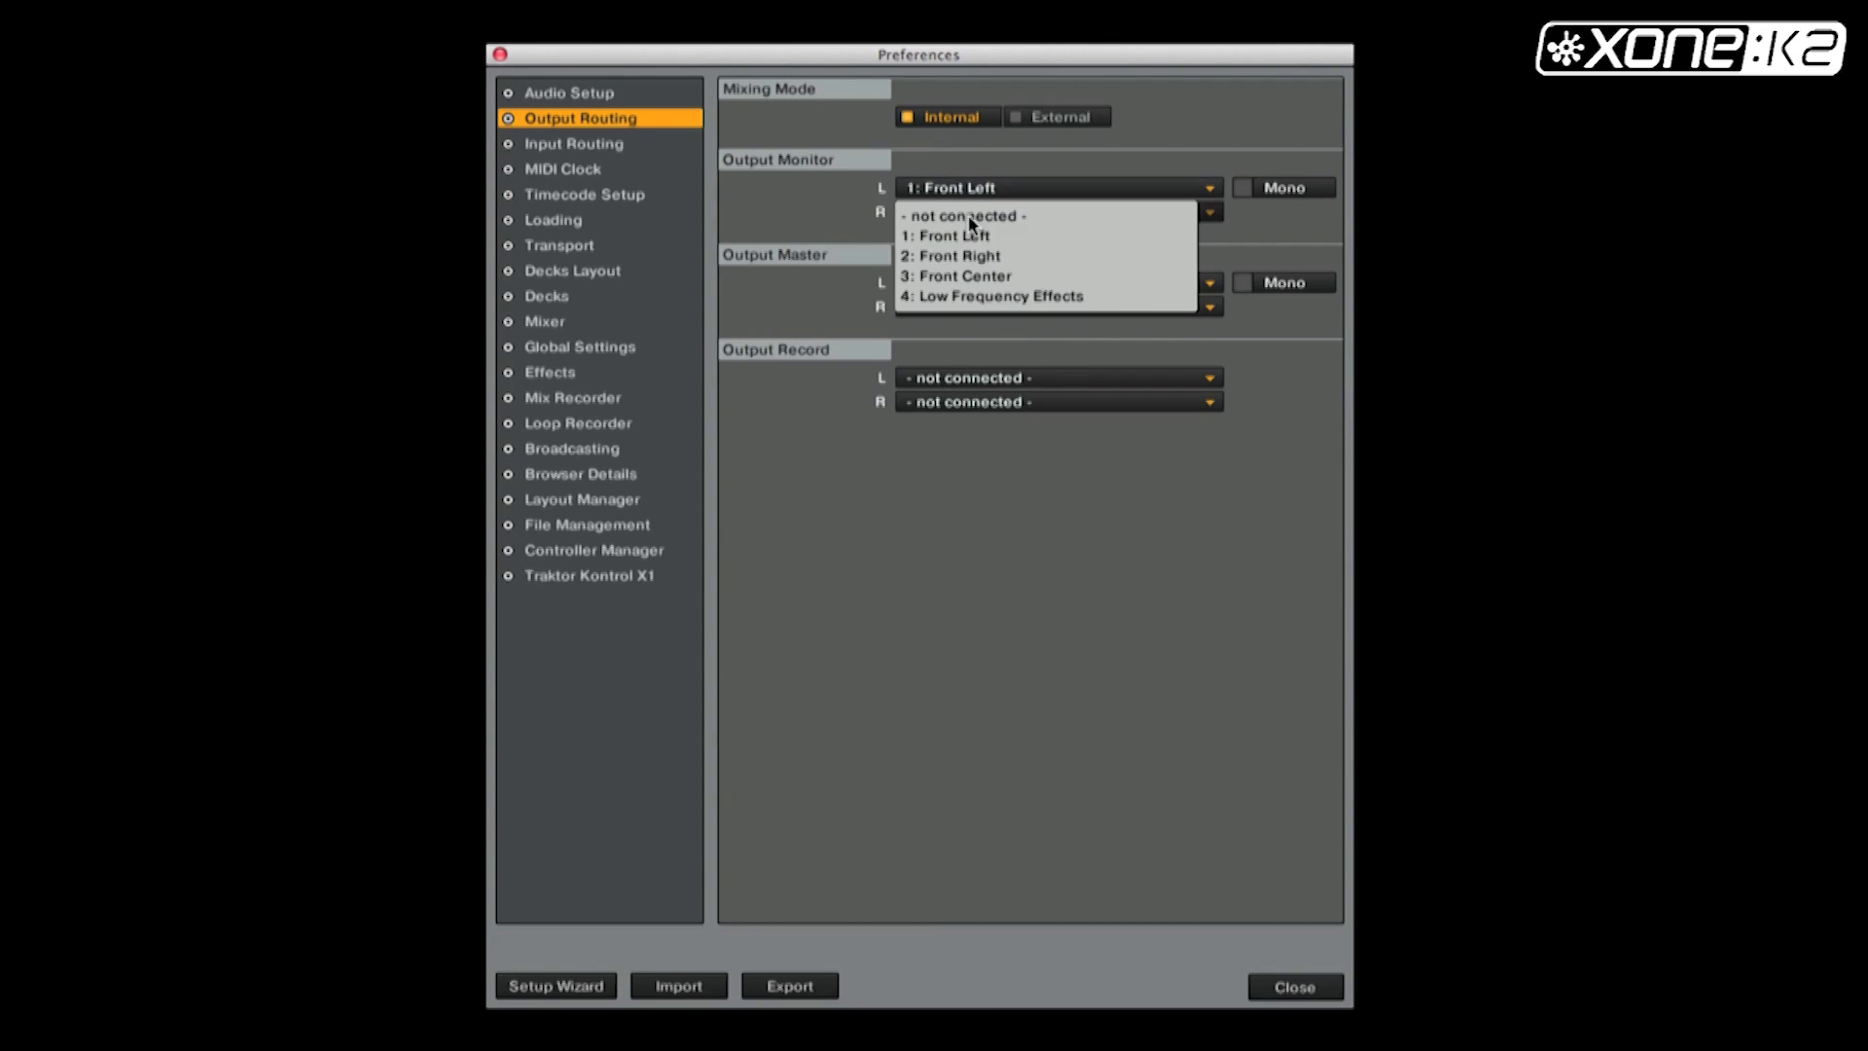
click(925, 257)
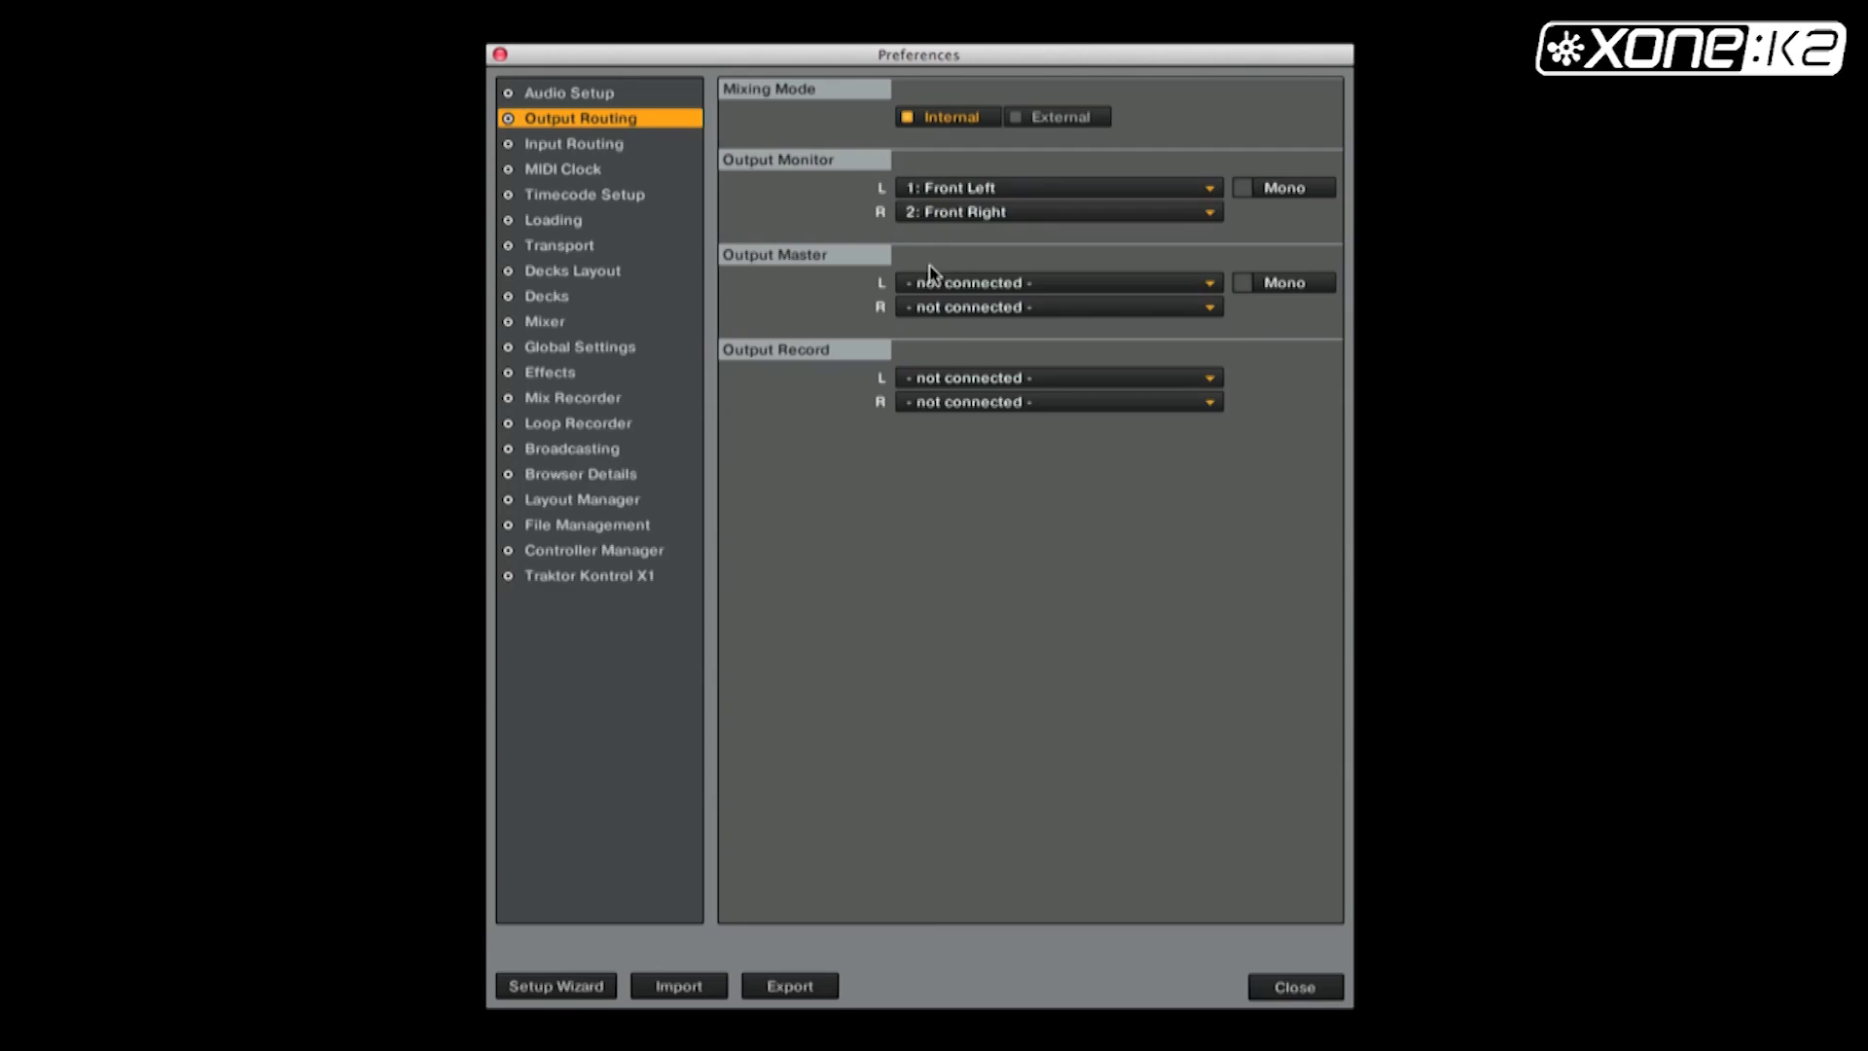
click(940, 284)
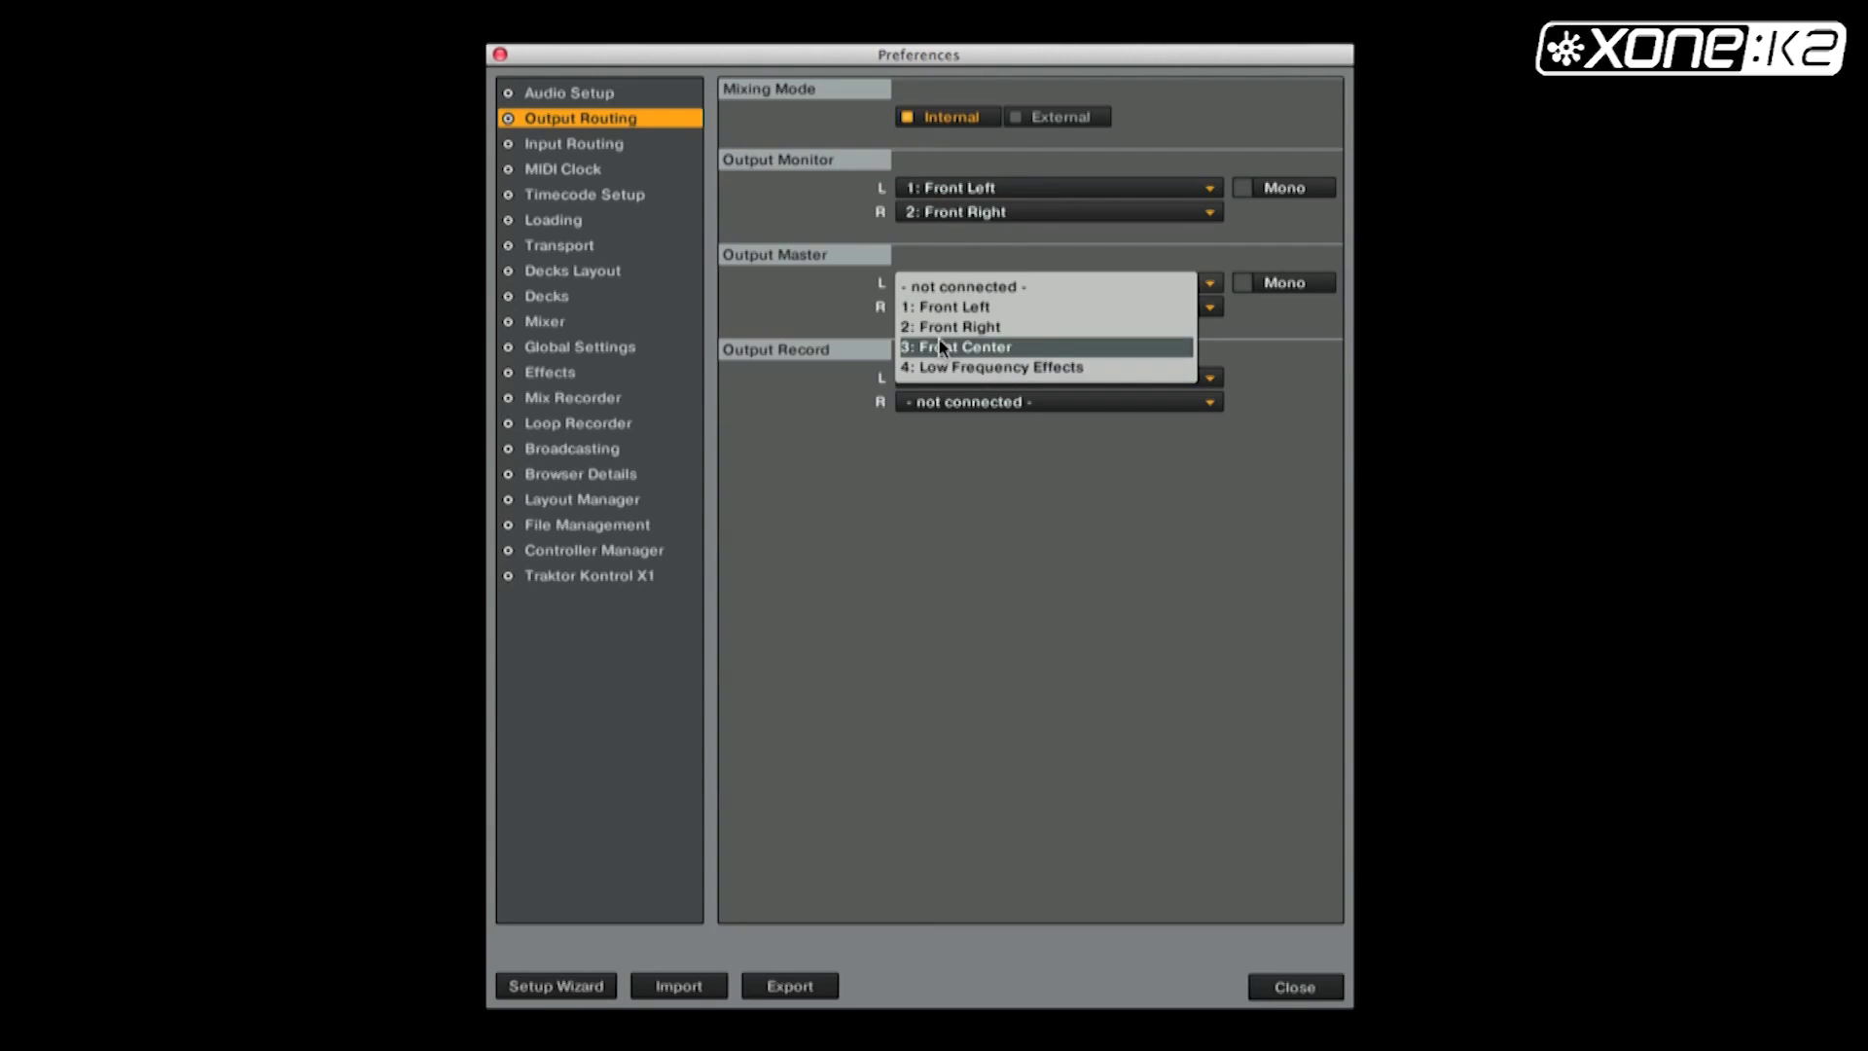
click(938, 344)
click(943, 308)
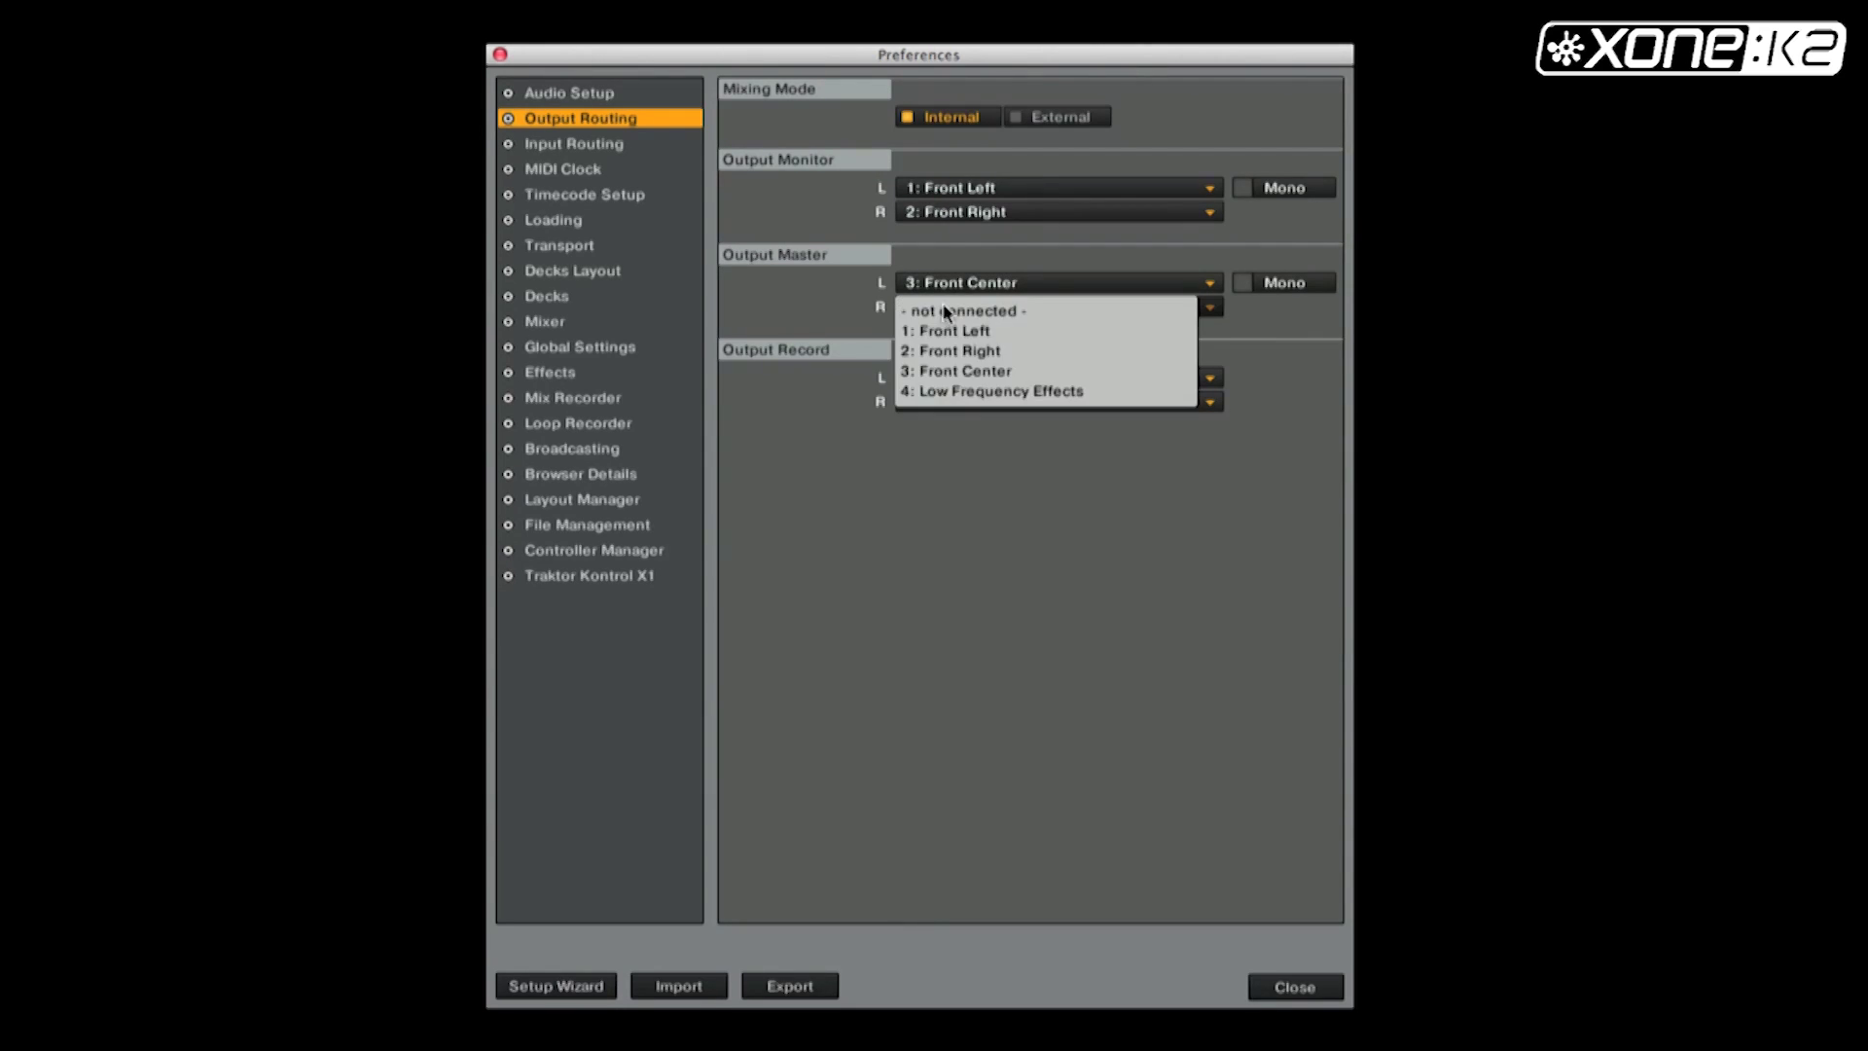
click(942, 392)
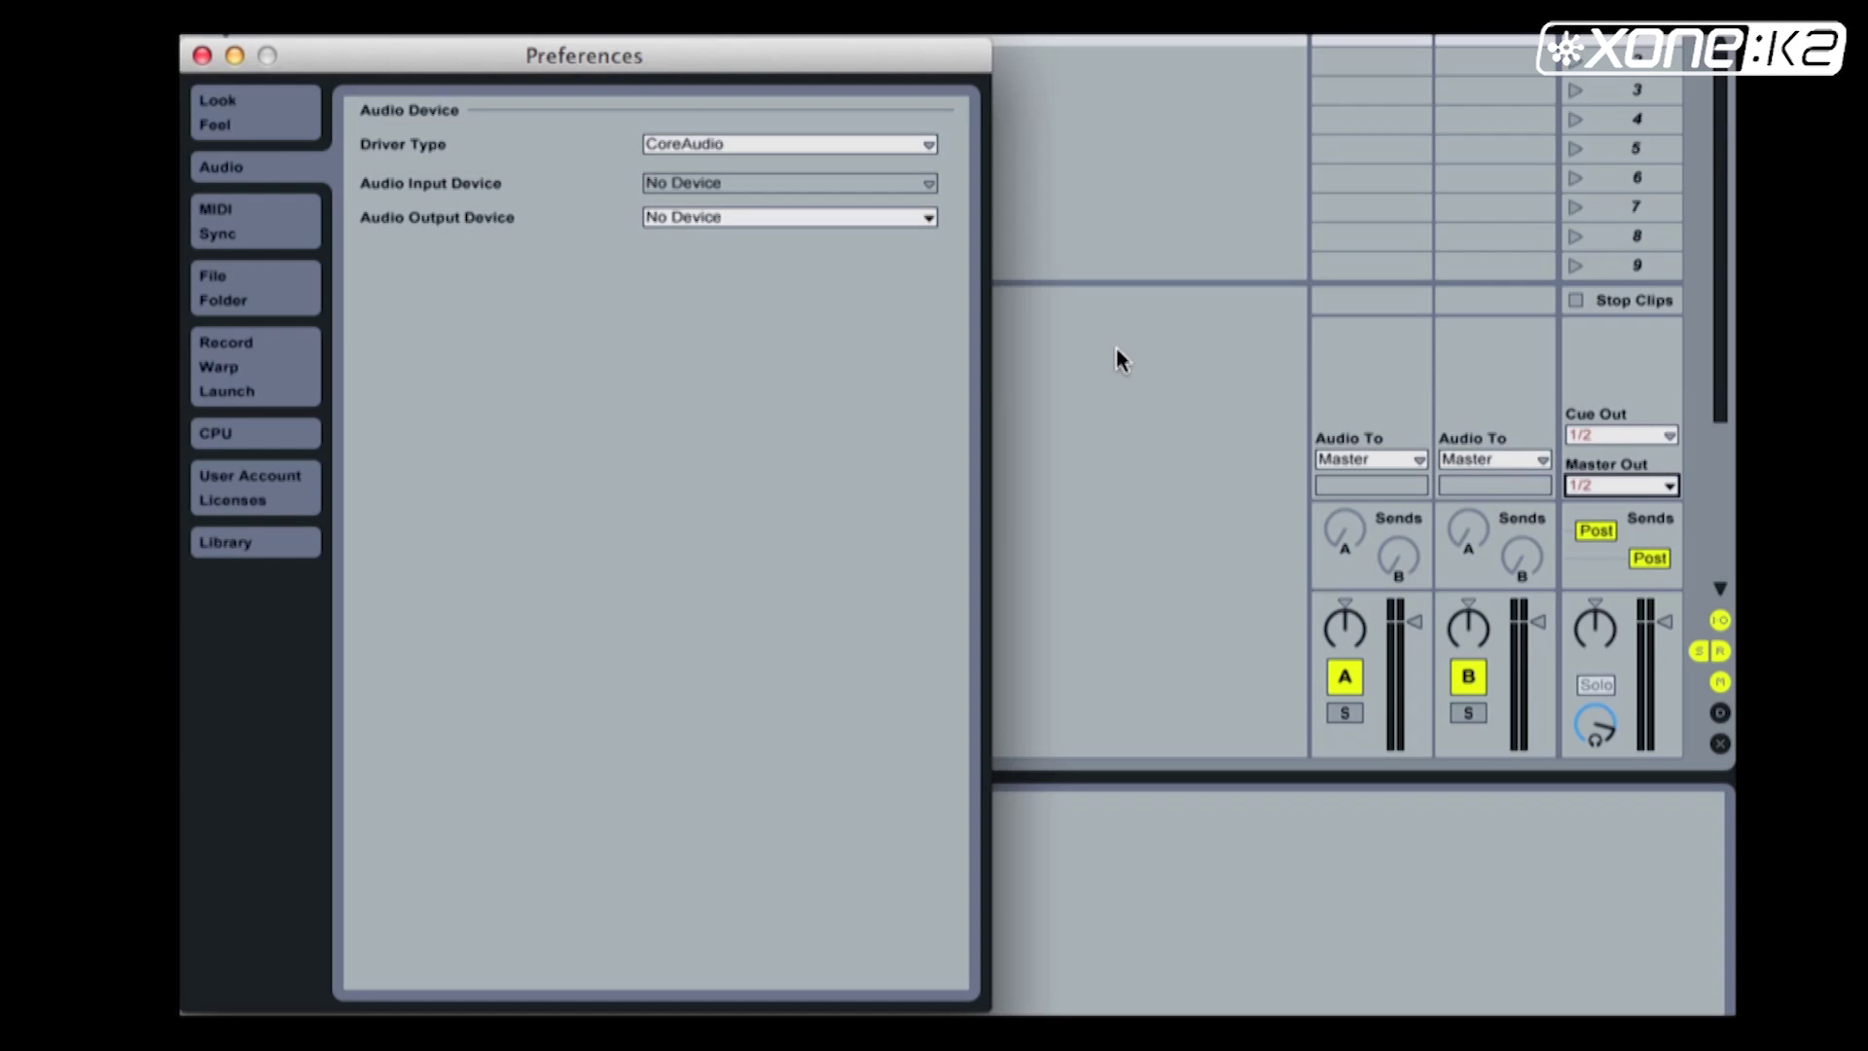
Step: Set Live's output device to XONE:K2 and enable the 3/4 stereo output pair
click(929, 221)
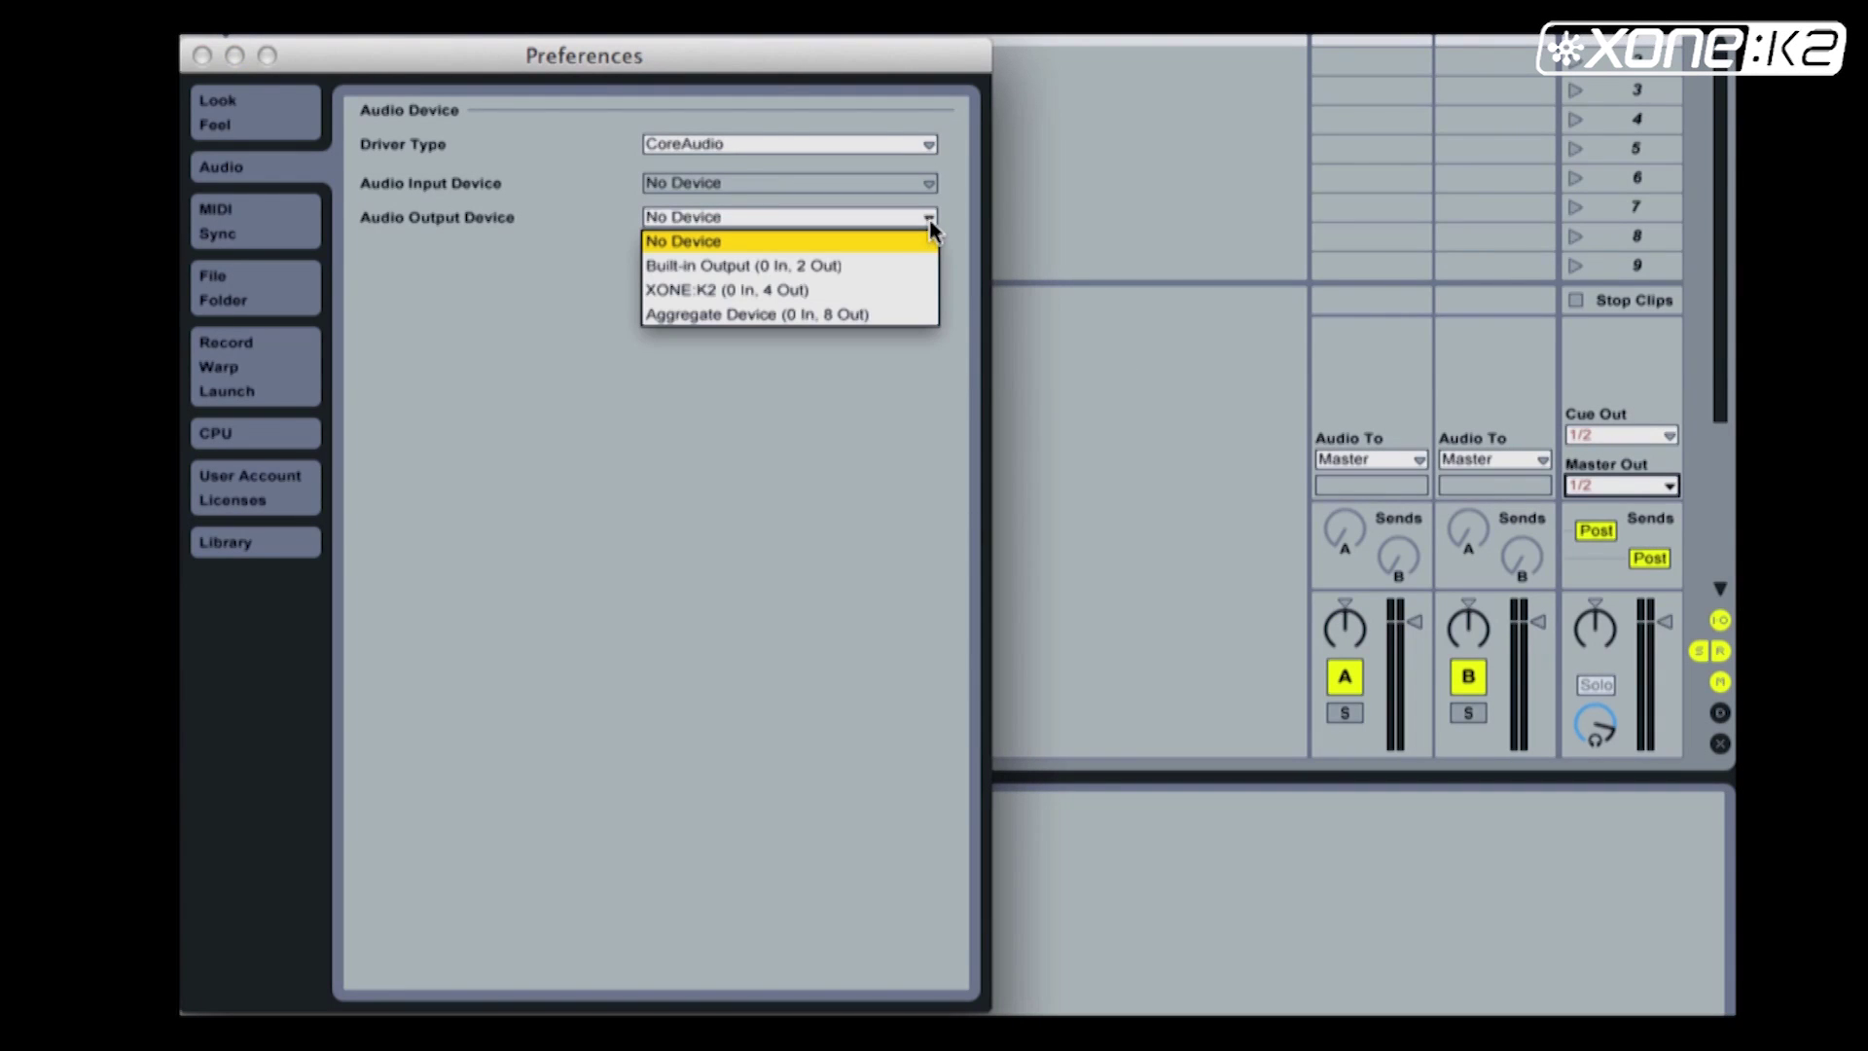
click(784, 288)
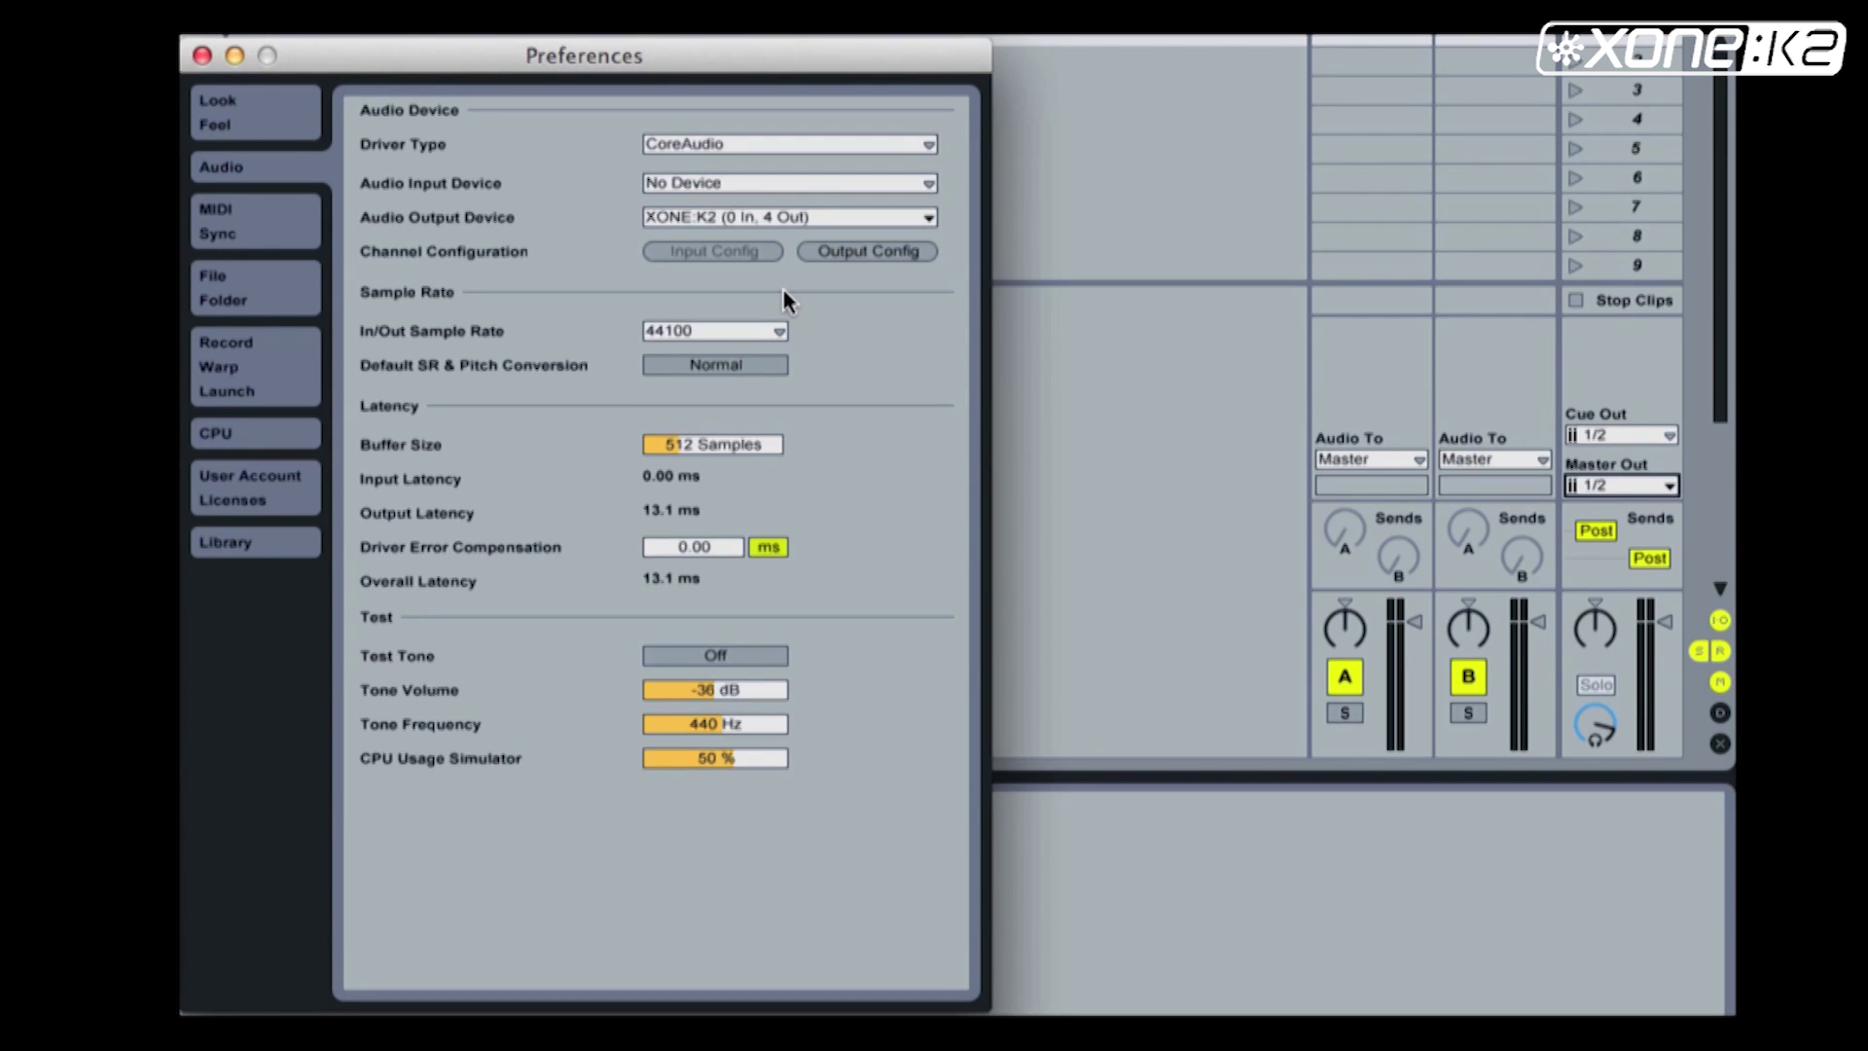
click(865, 251)
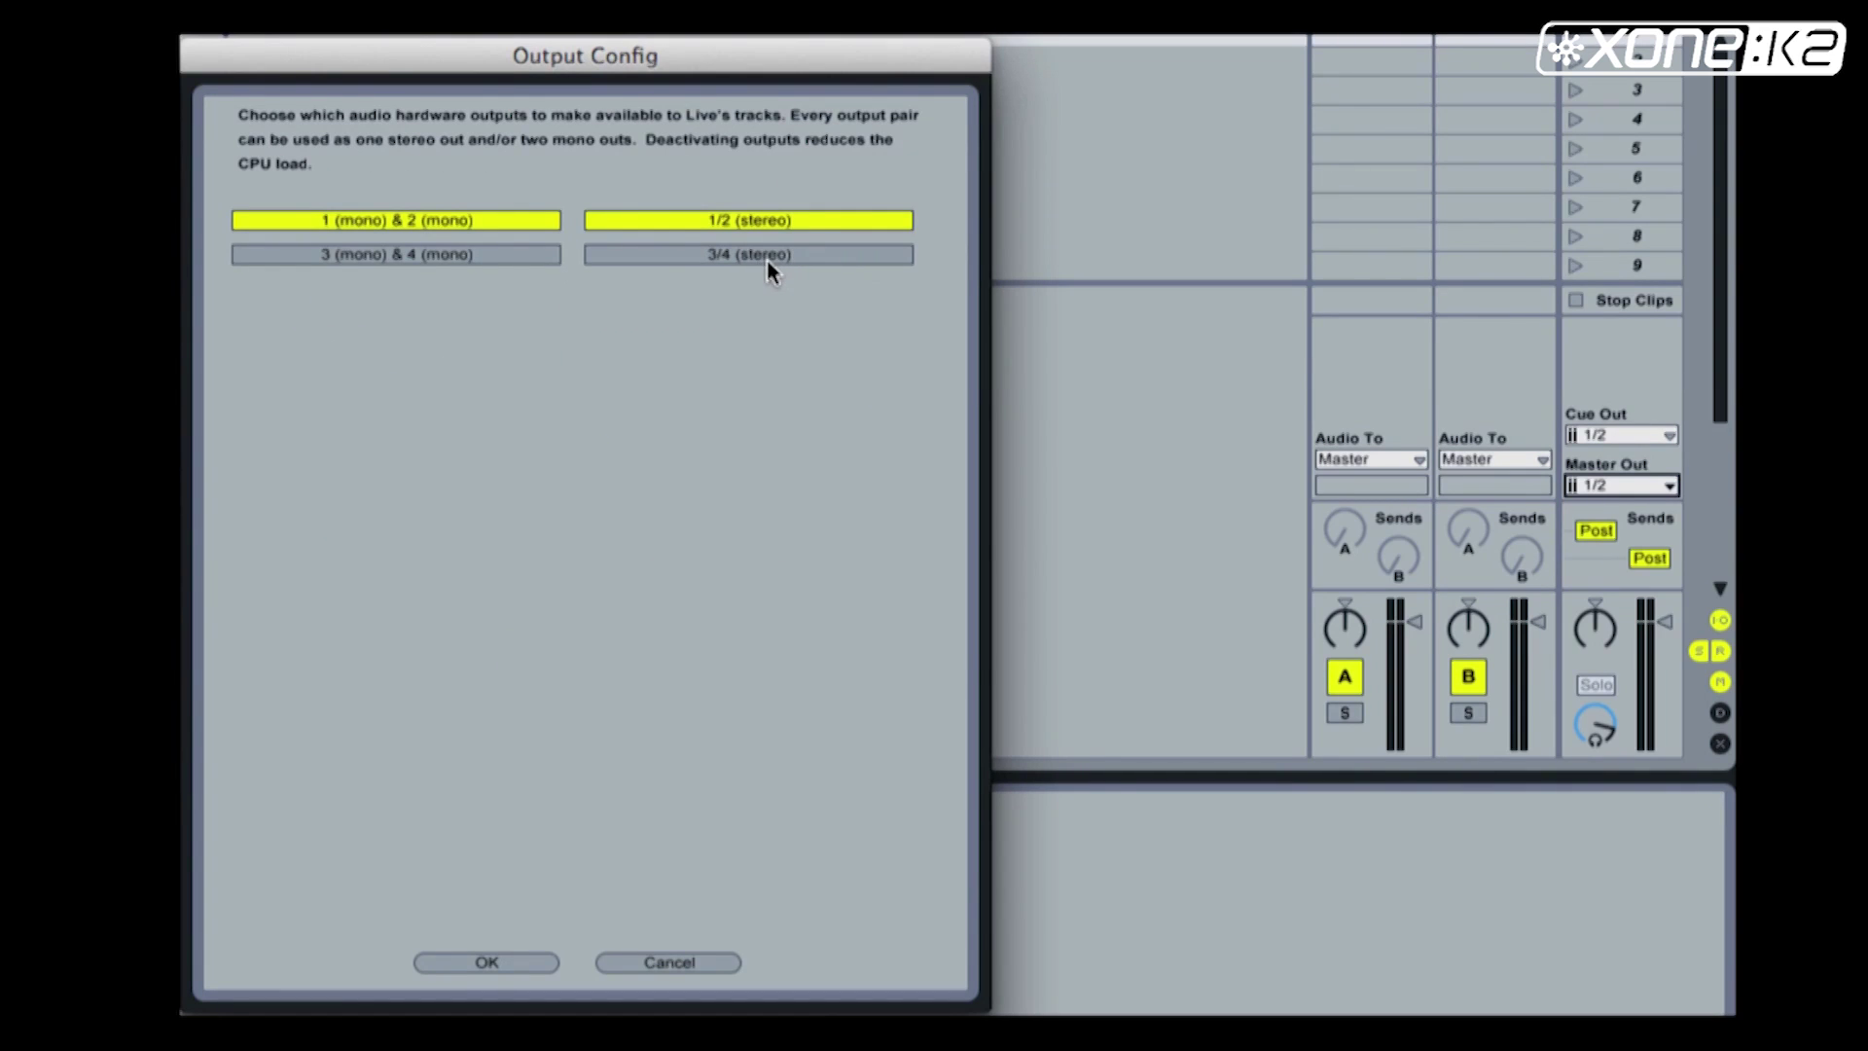
click(767, 259)
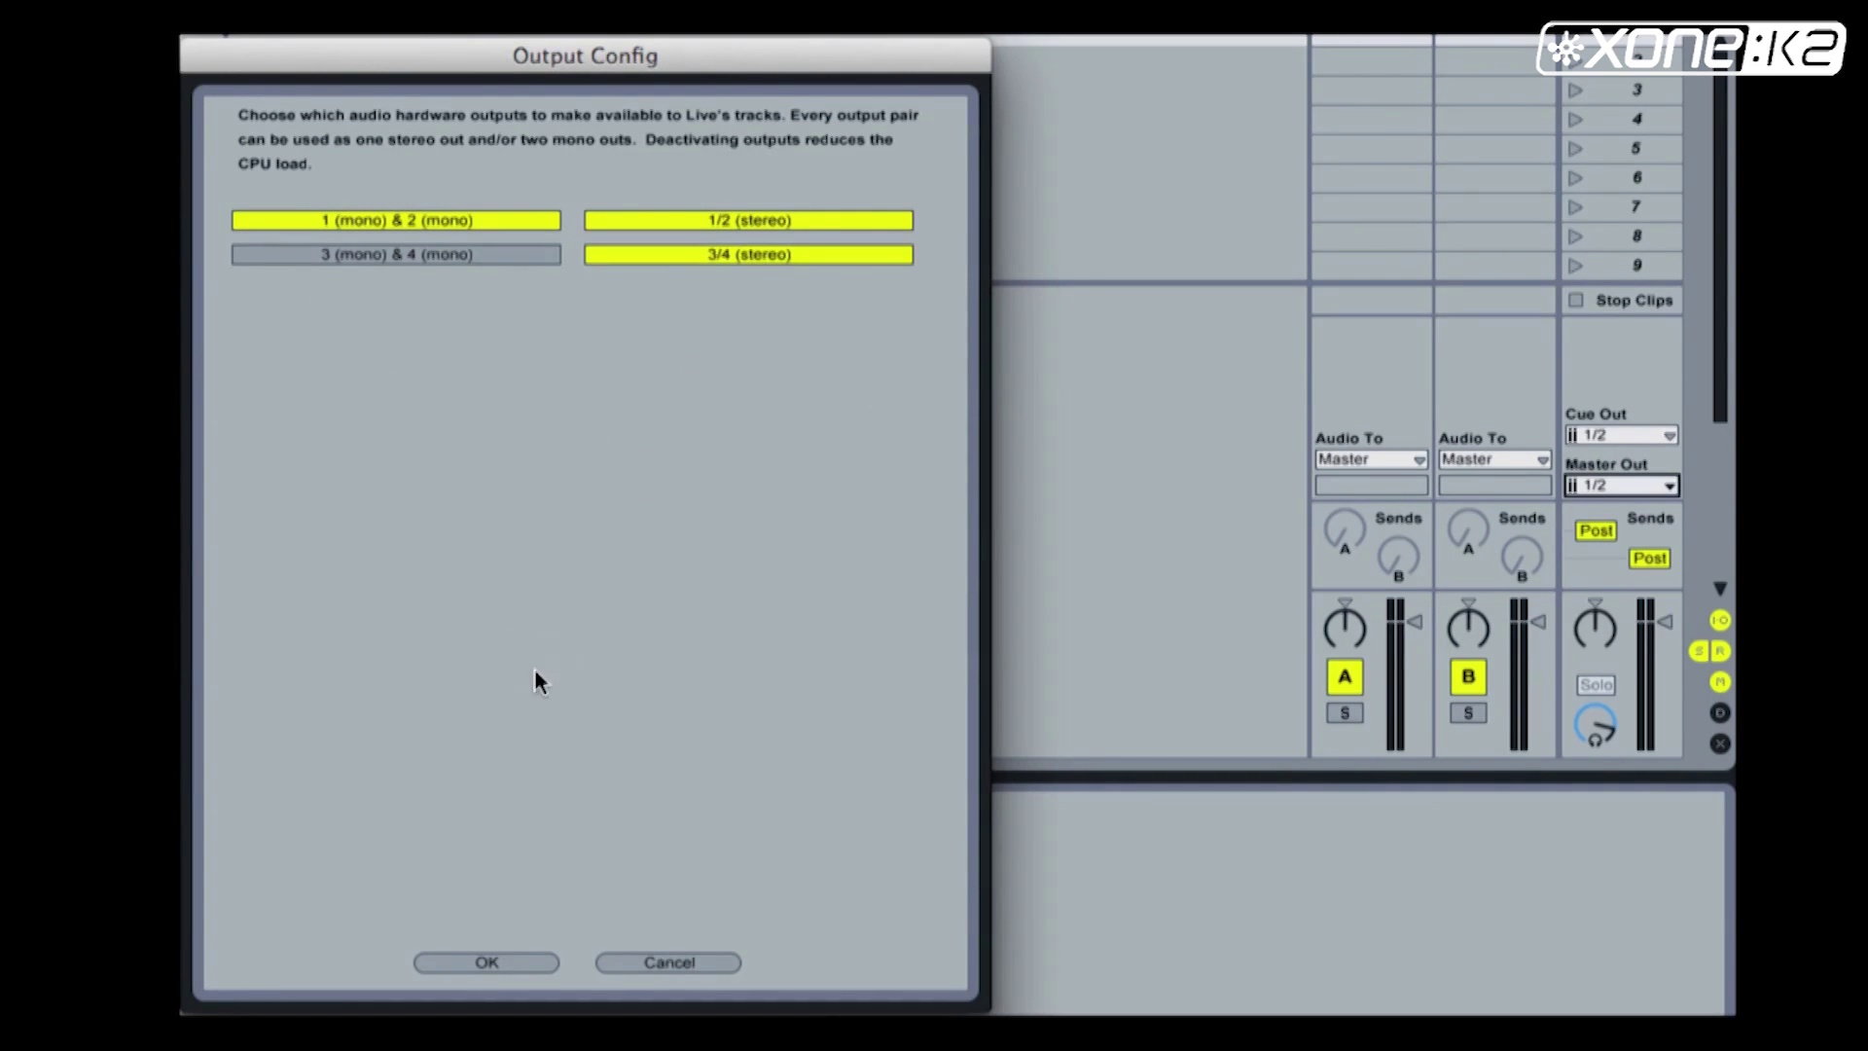
click(487, 963)
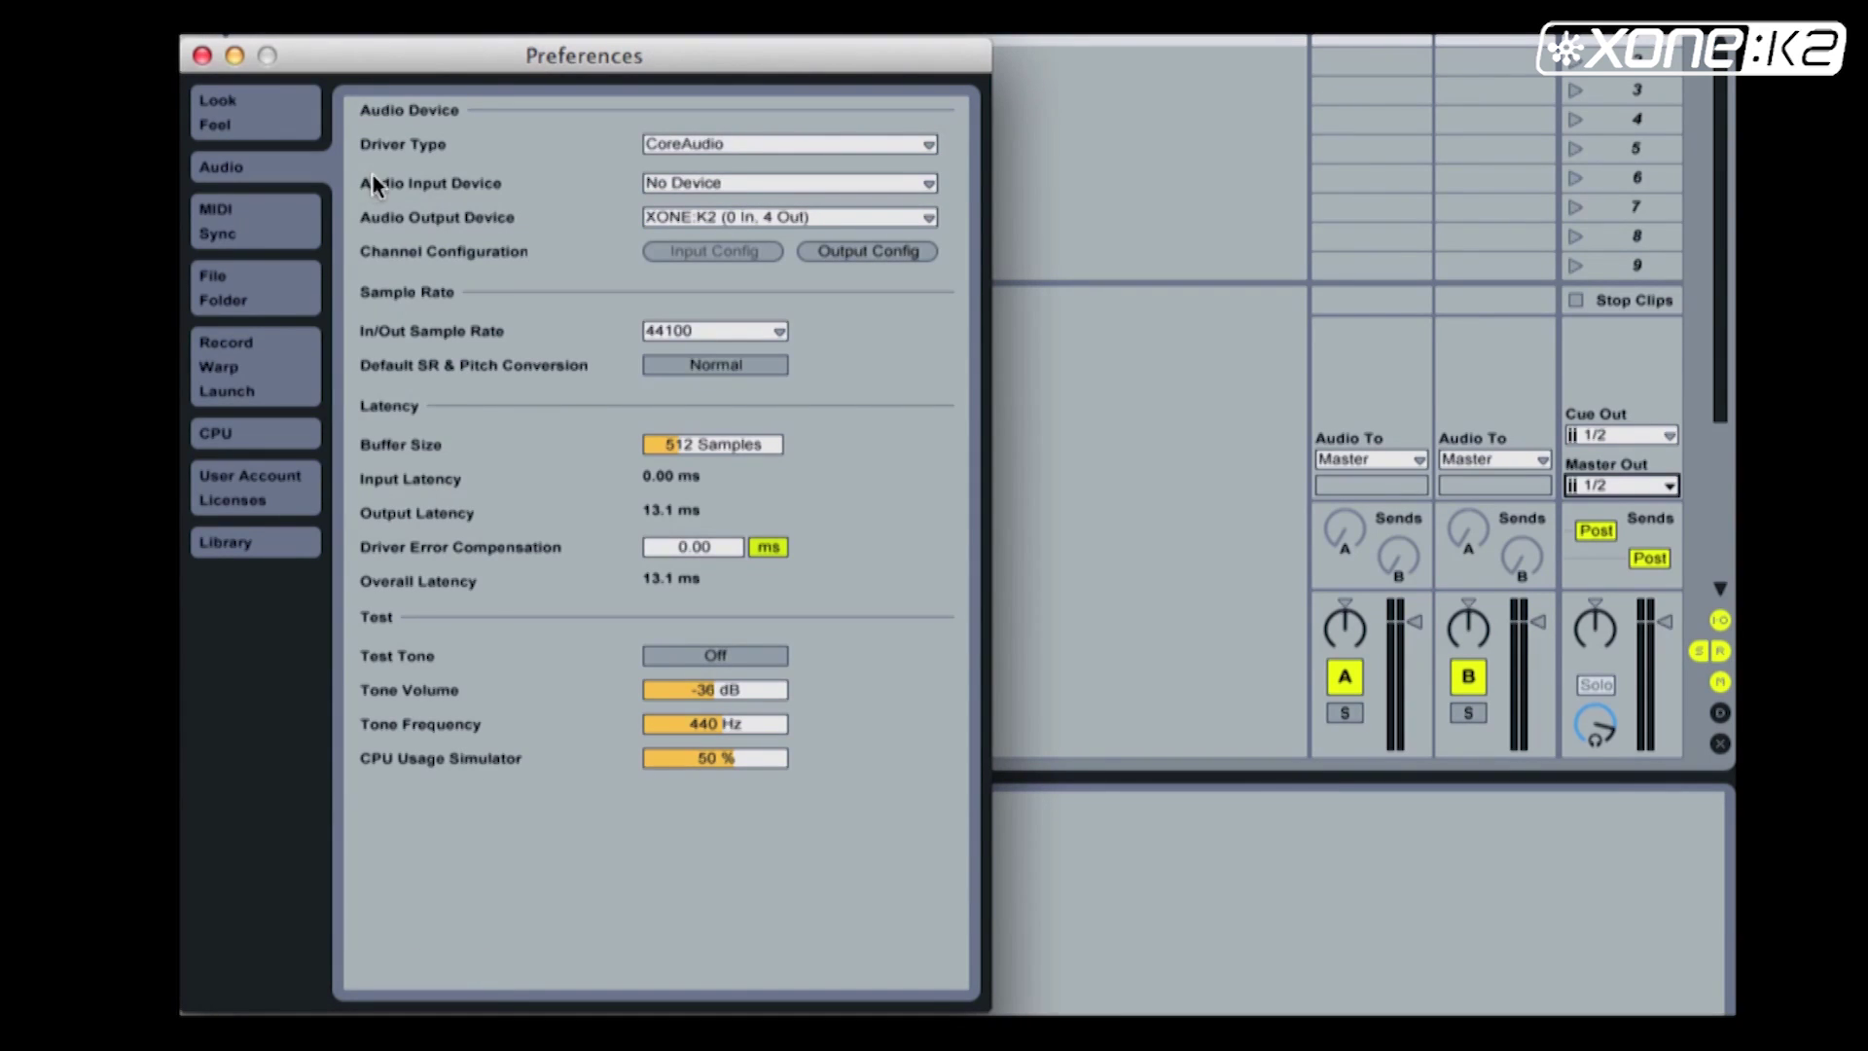
Step: Close Preferences and route Live's Master output to 3/4
click(202, 55)
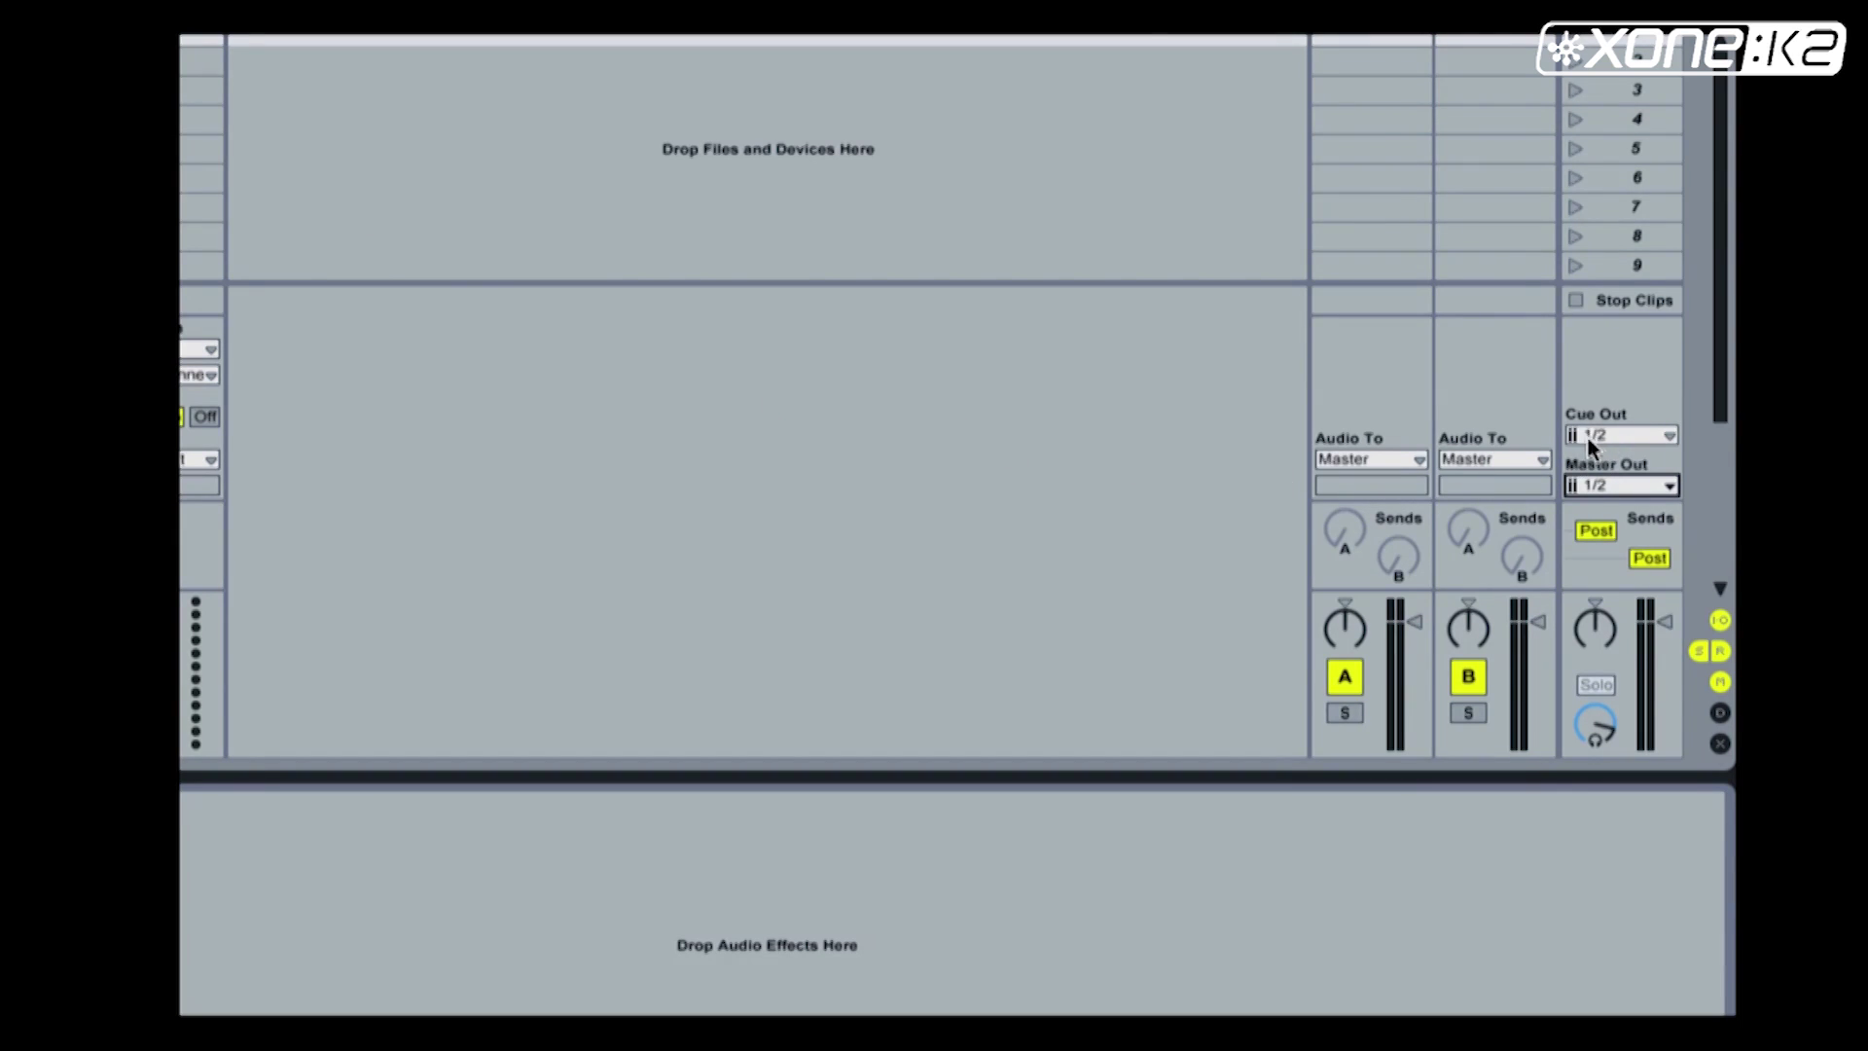
click(1670, 487)
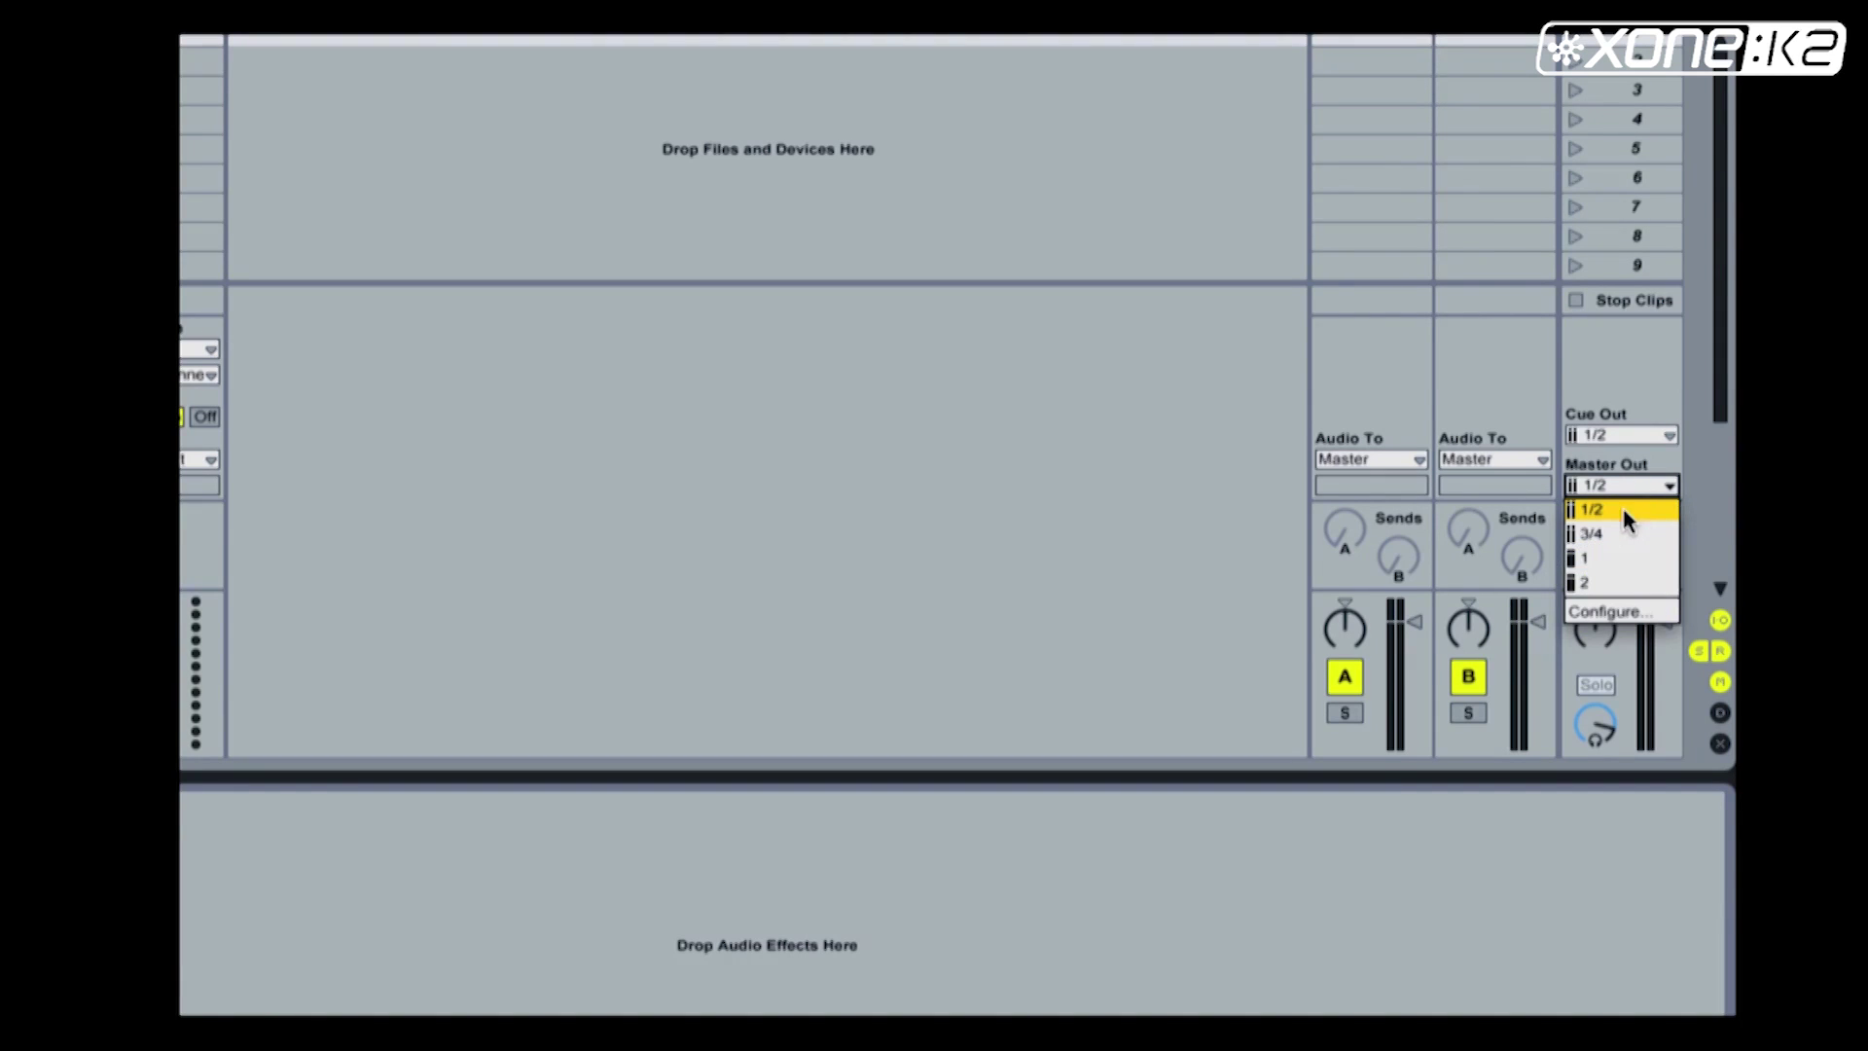
click(1602, 533)
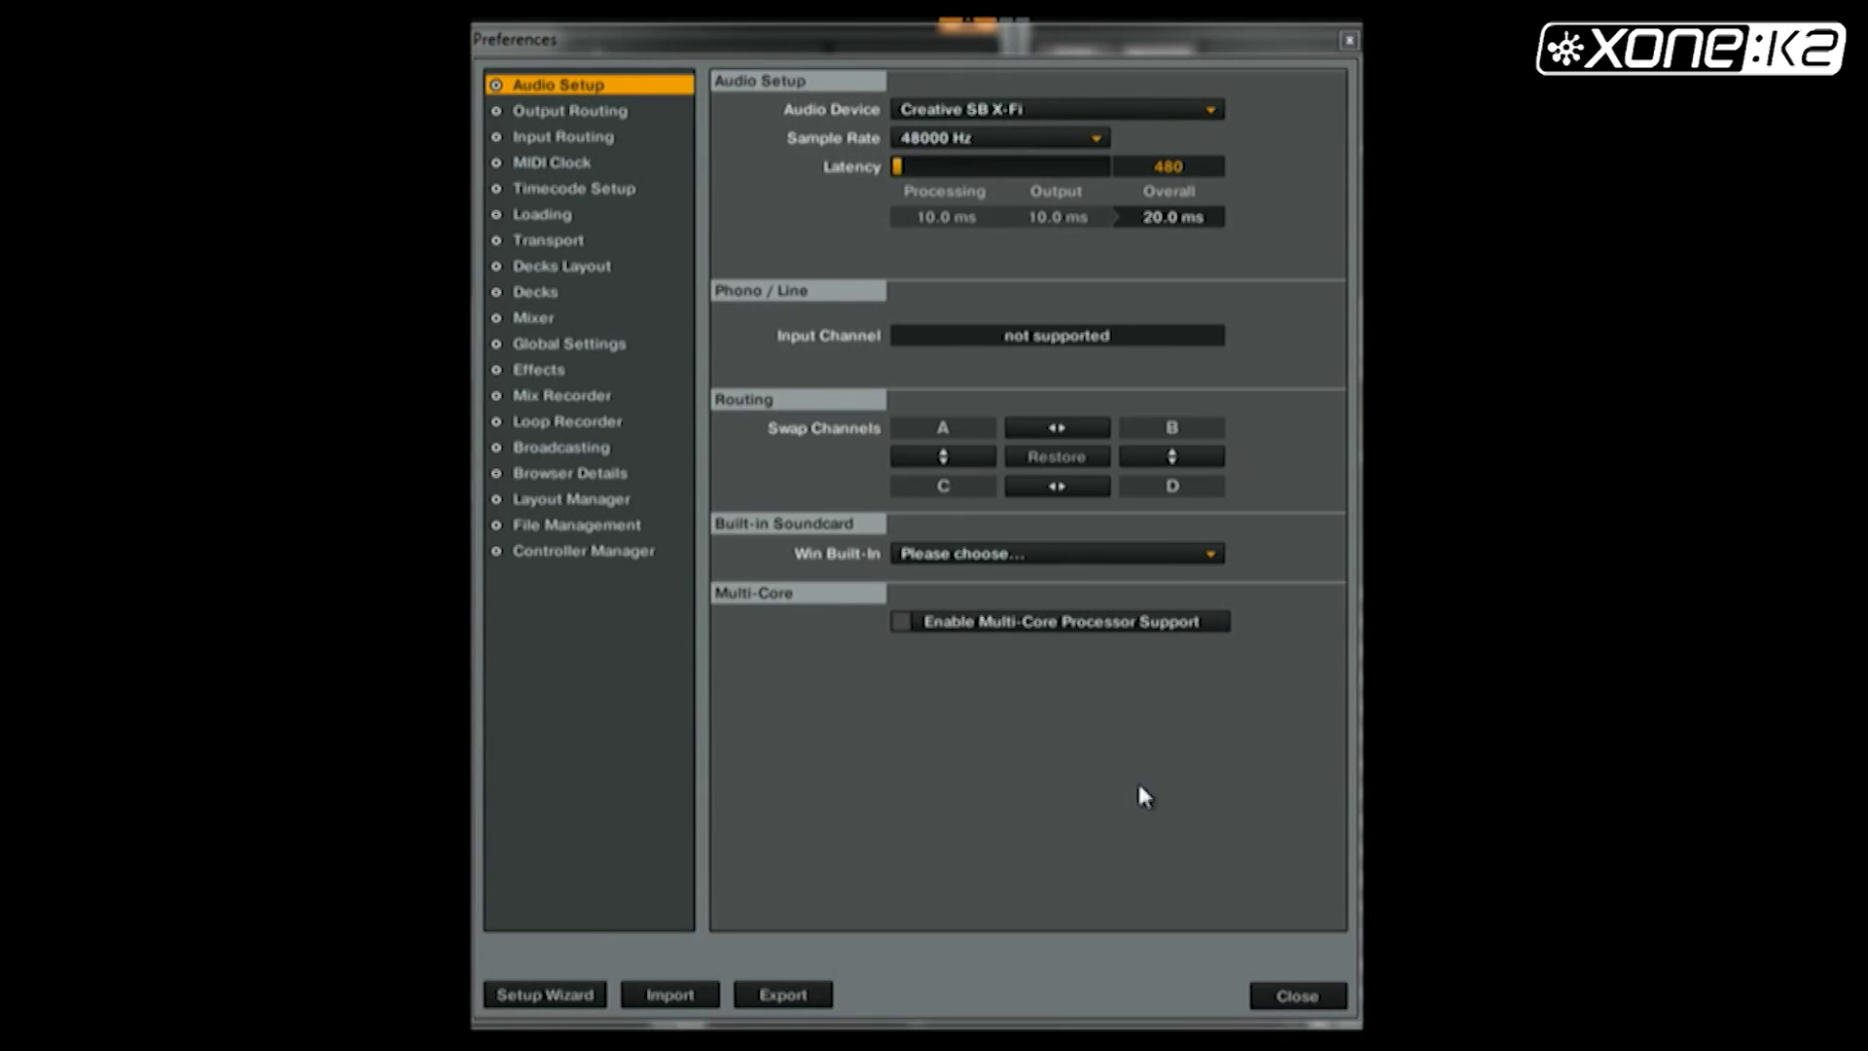
Step: Select the XONE:K2 USB ASIO driver as Traktor's audio device
click(1211, 113)
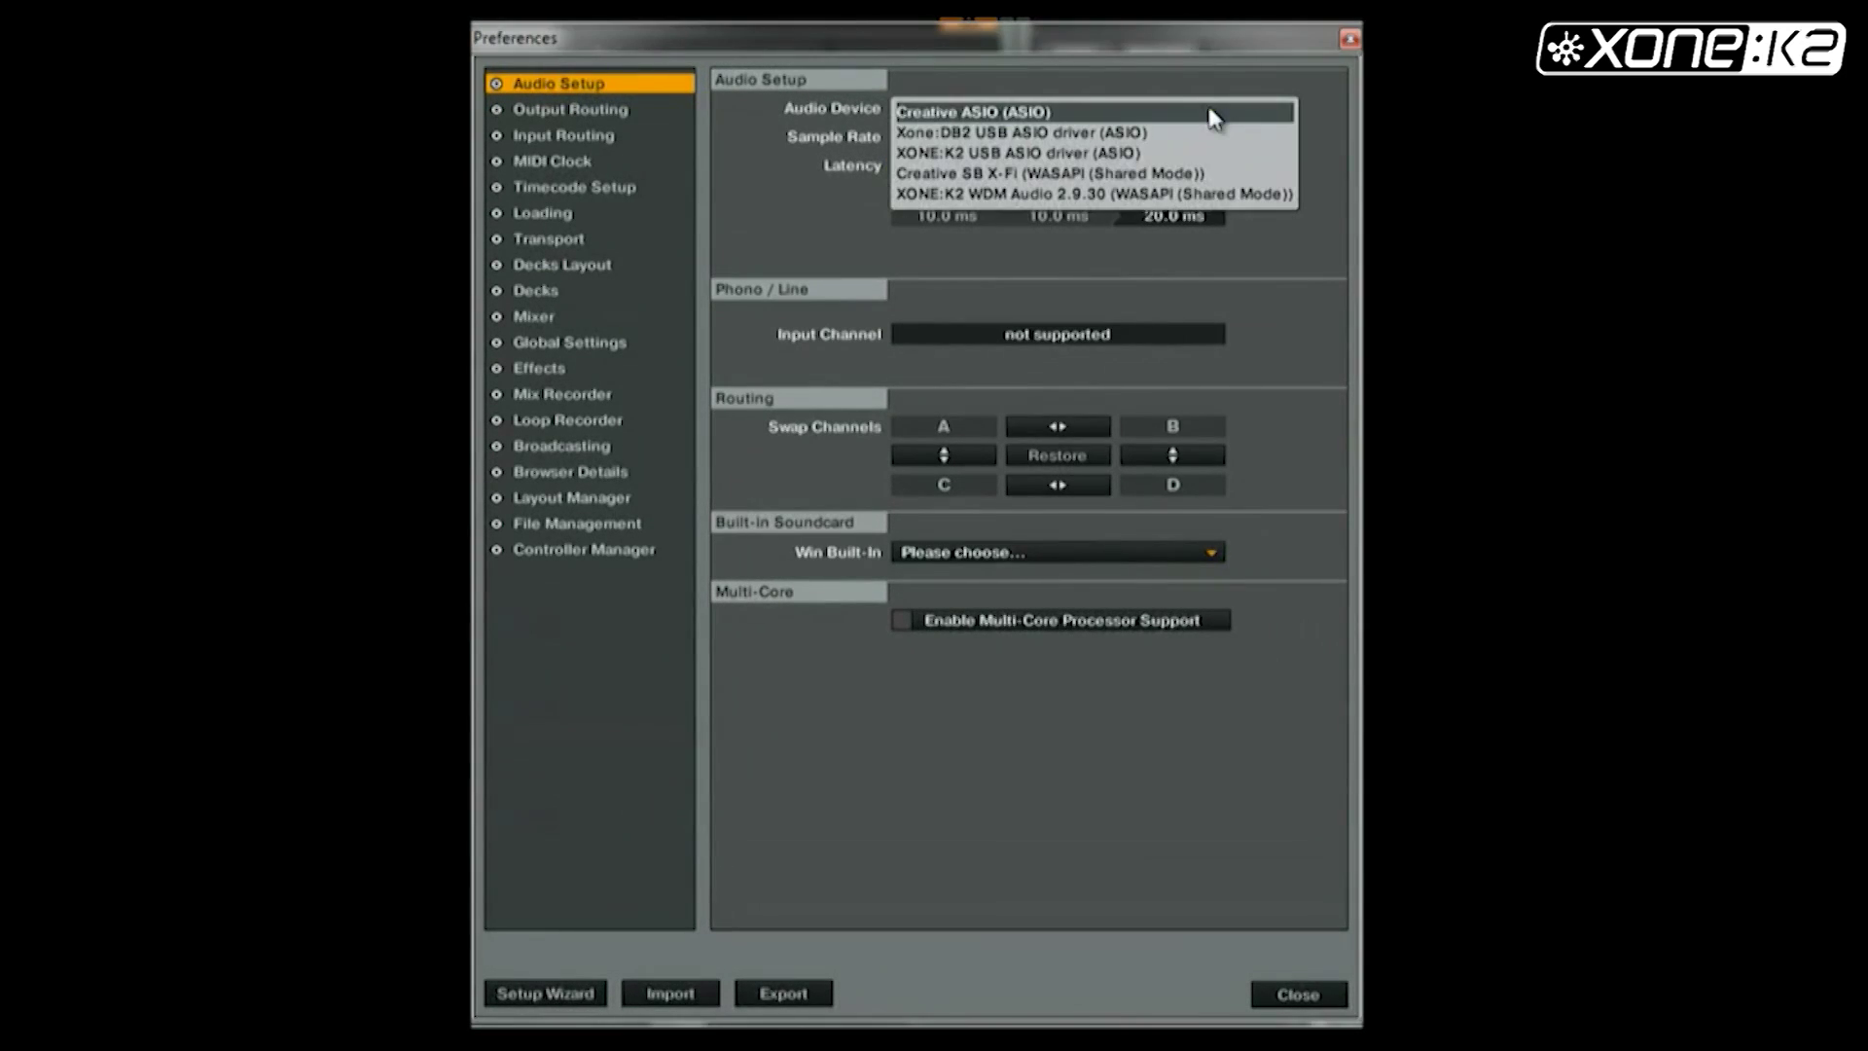
click(1015, 155)
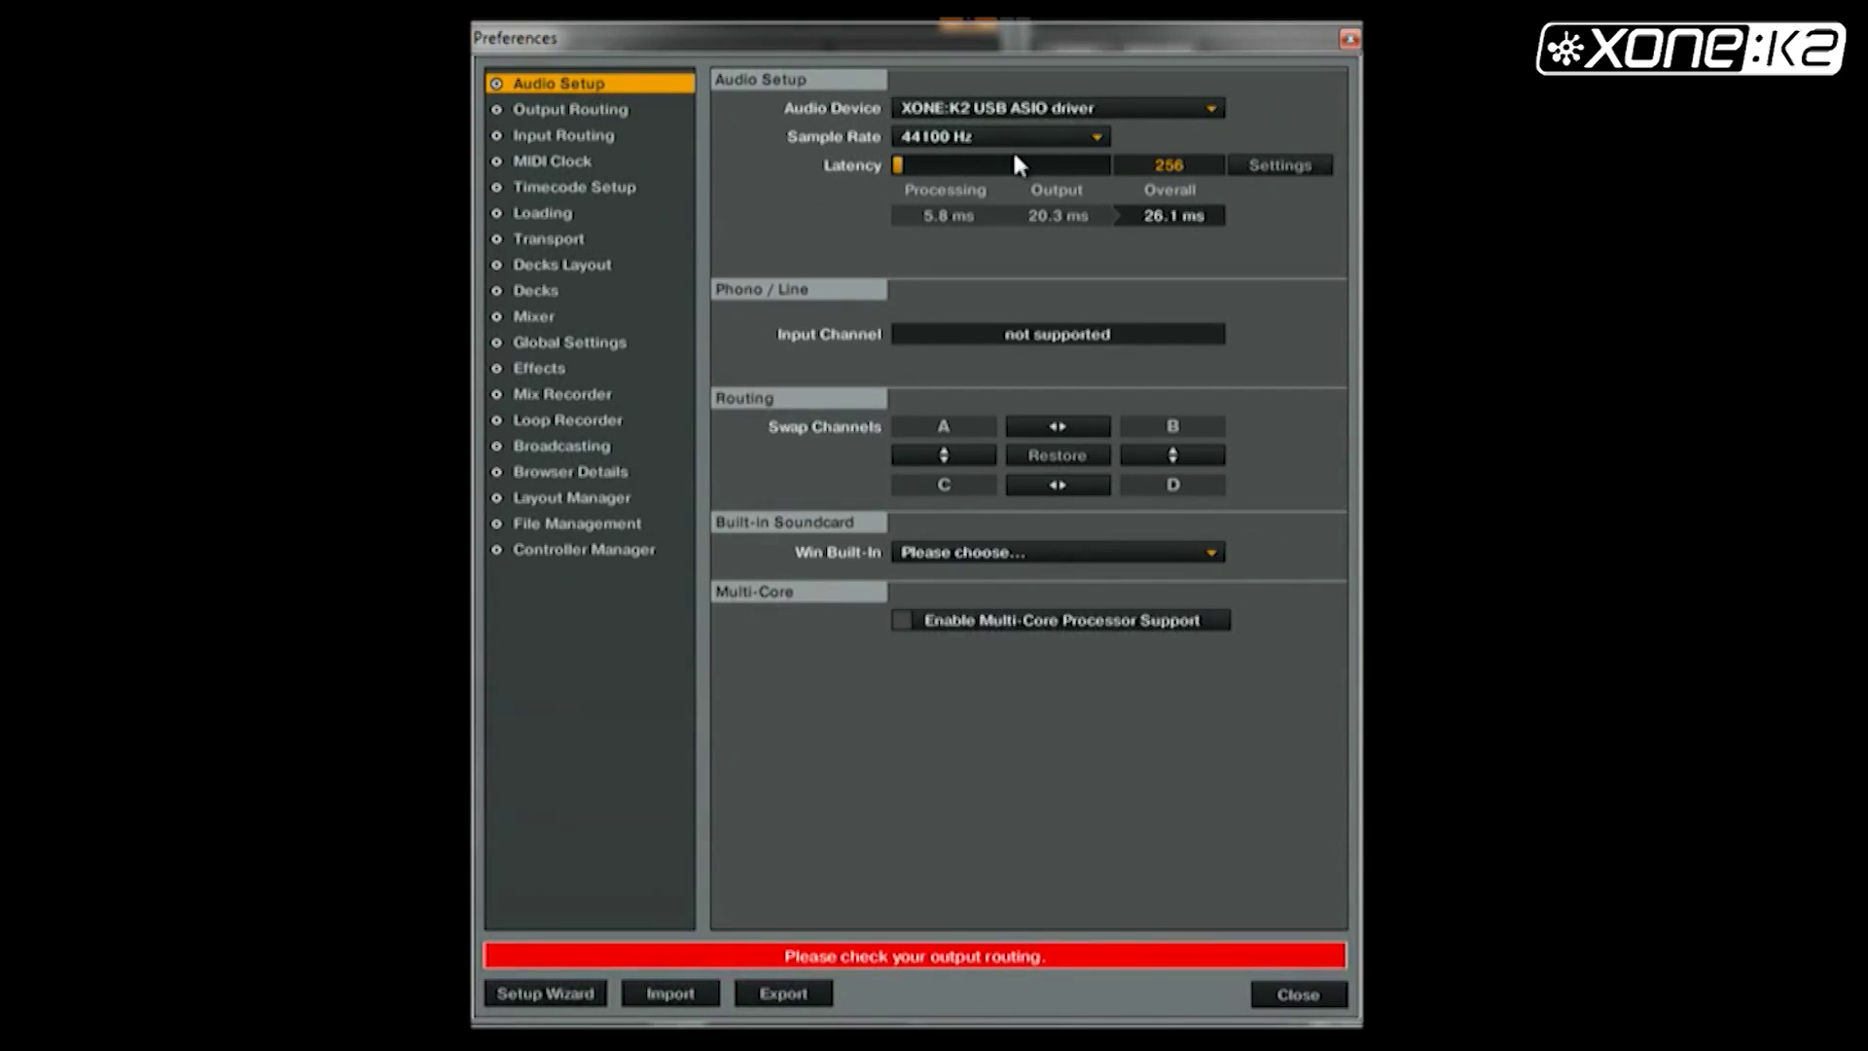
click(555, 113)
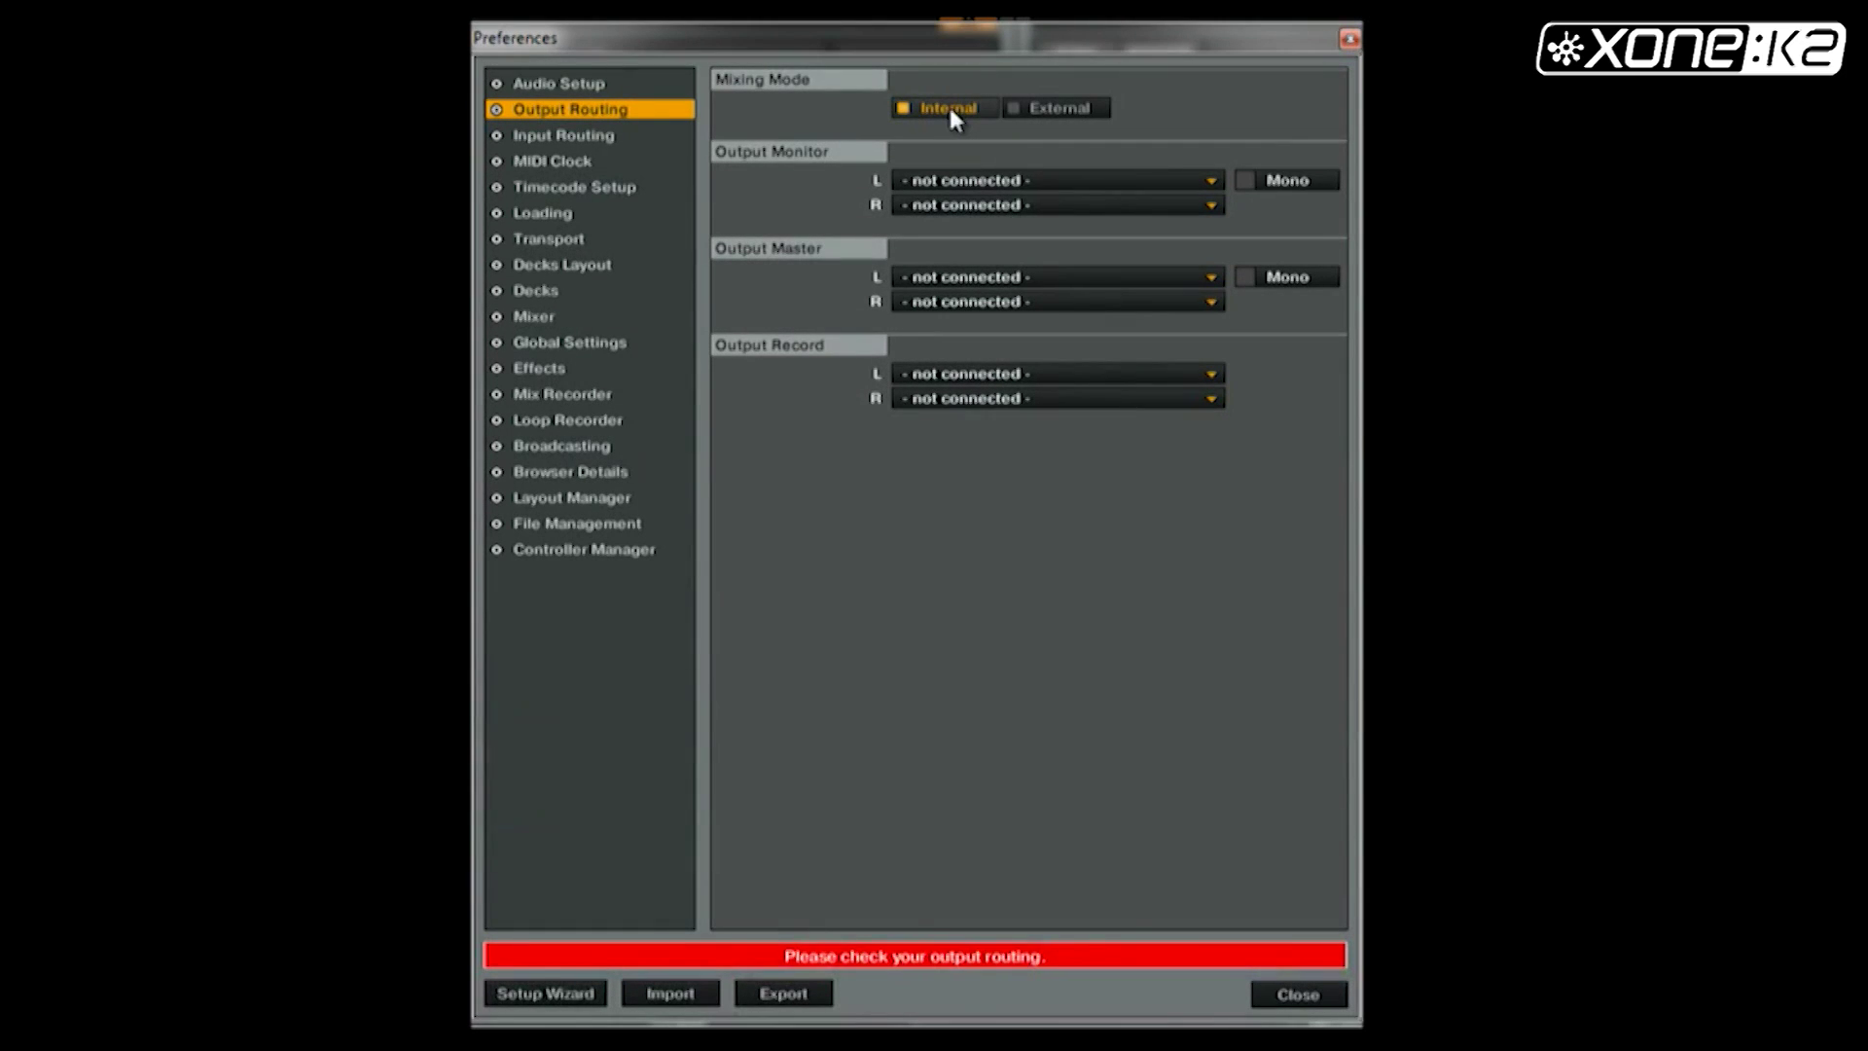
Step: Route Monitor L/R to Out 1/Out 2 and Master L/R to Out 3/Out 4
click(1085, 181)
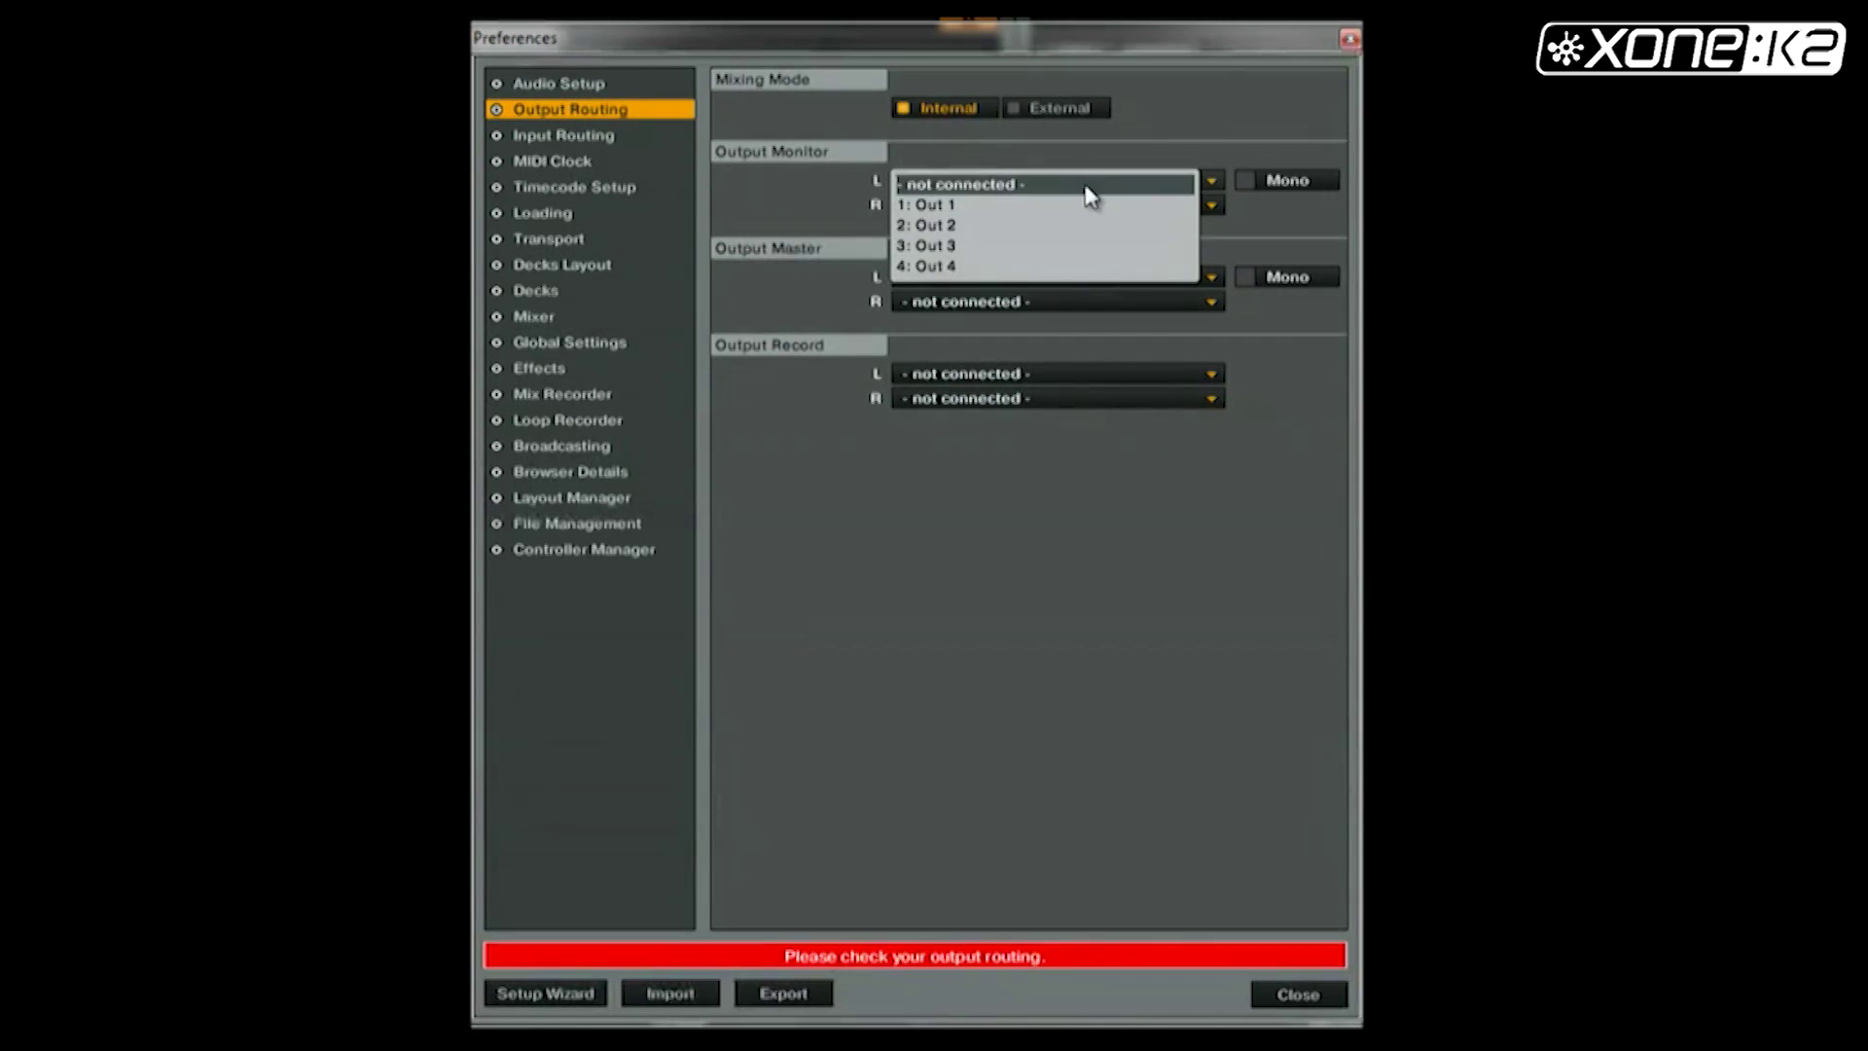
click(1081, 206)
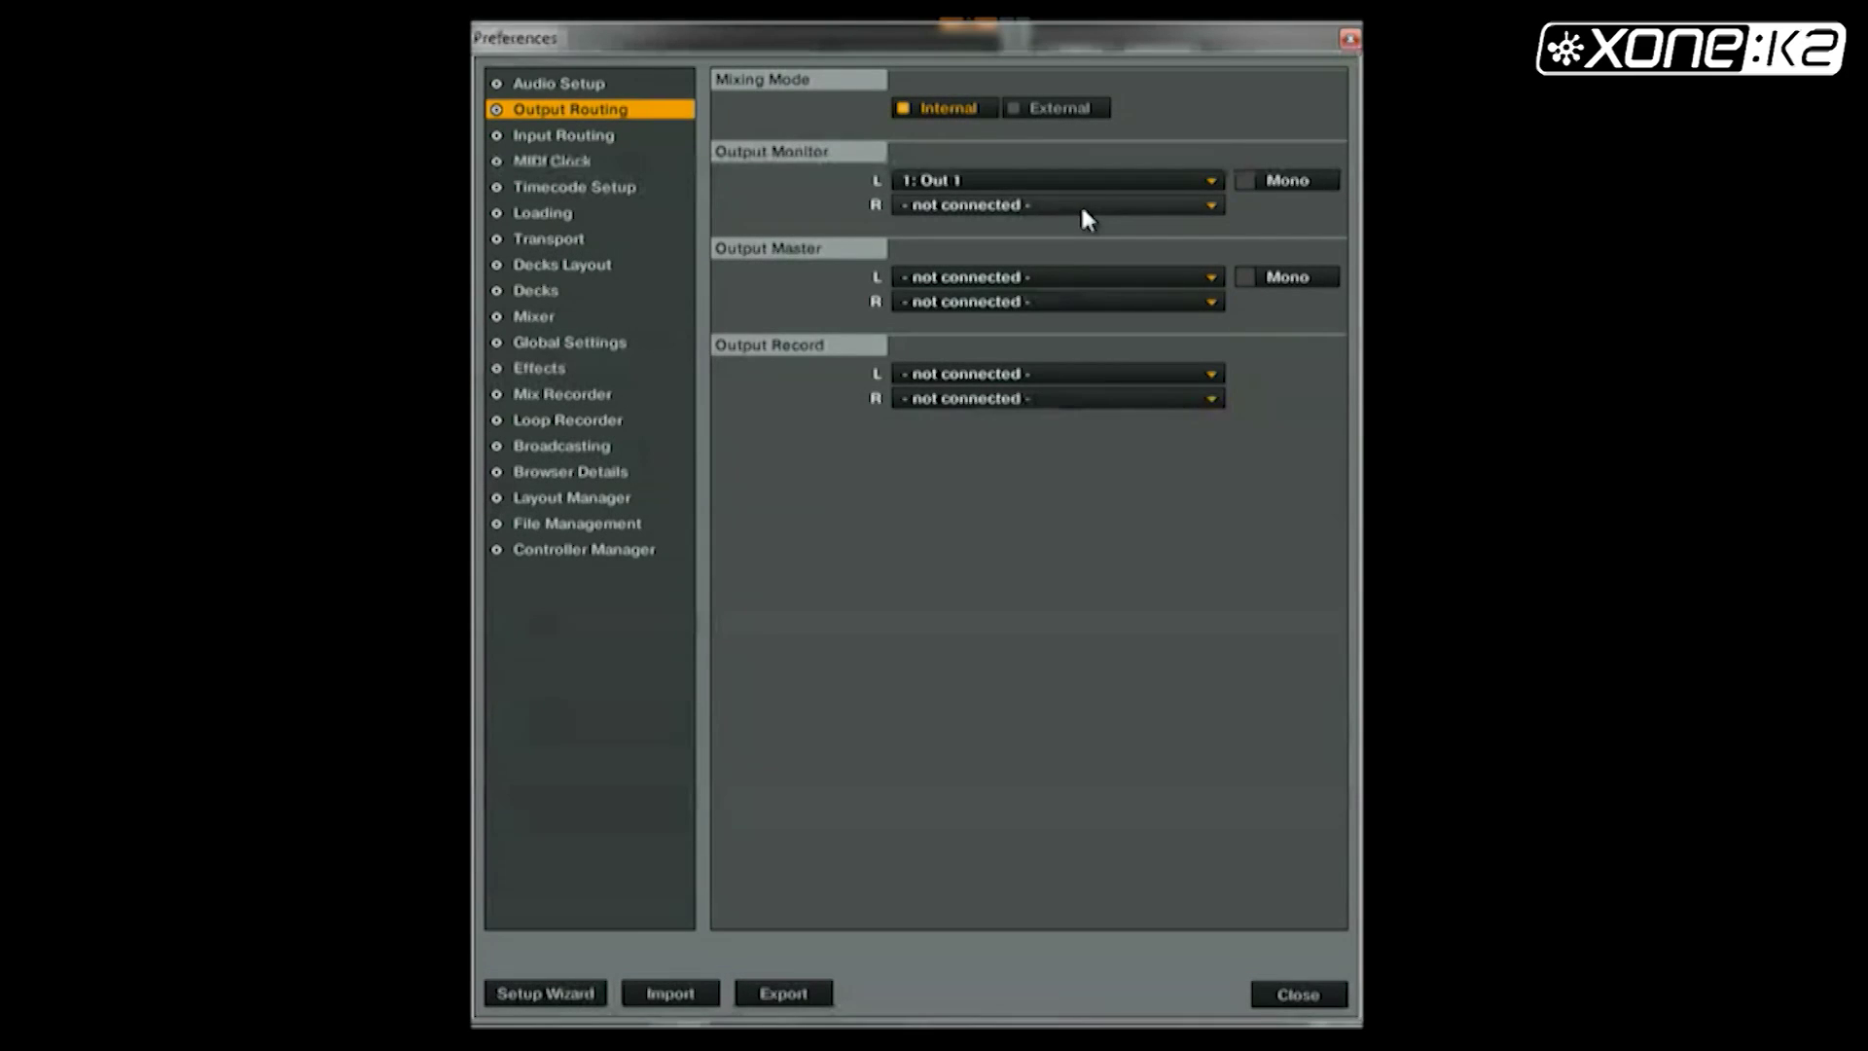
click(1080, 204)
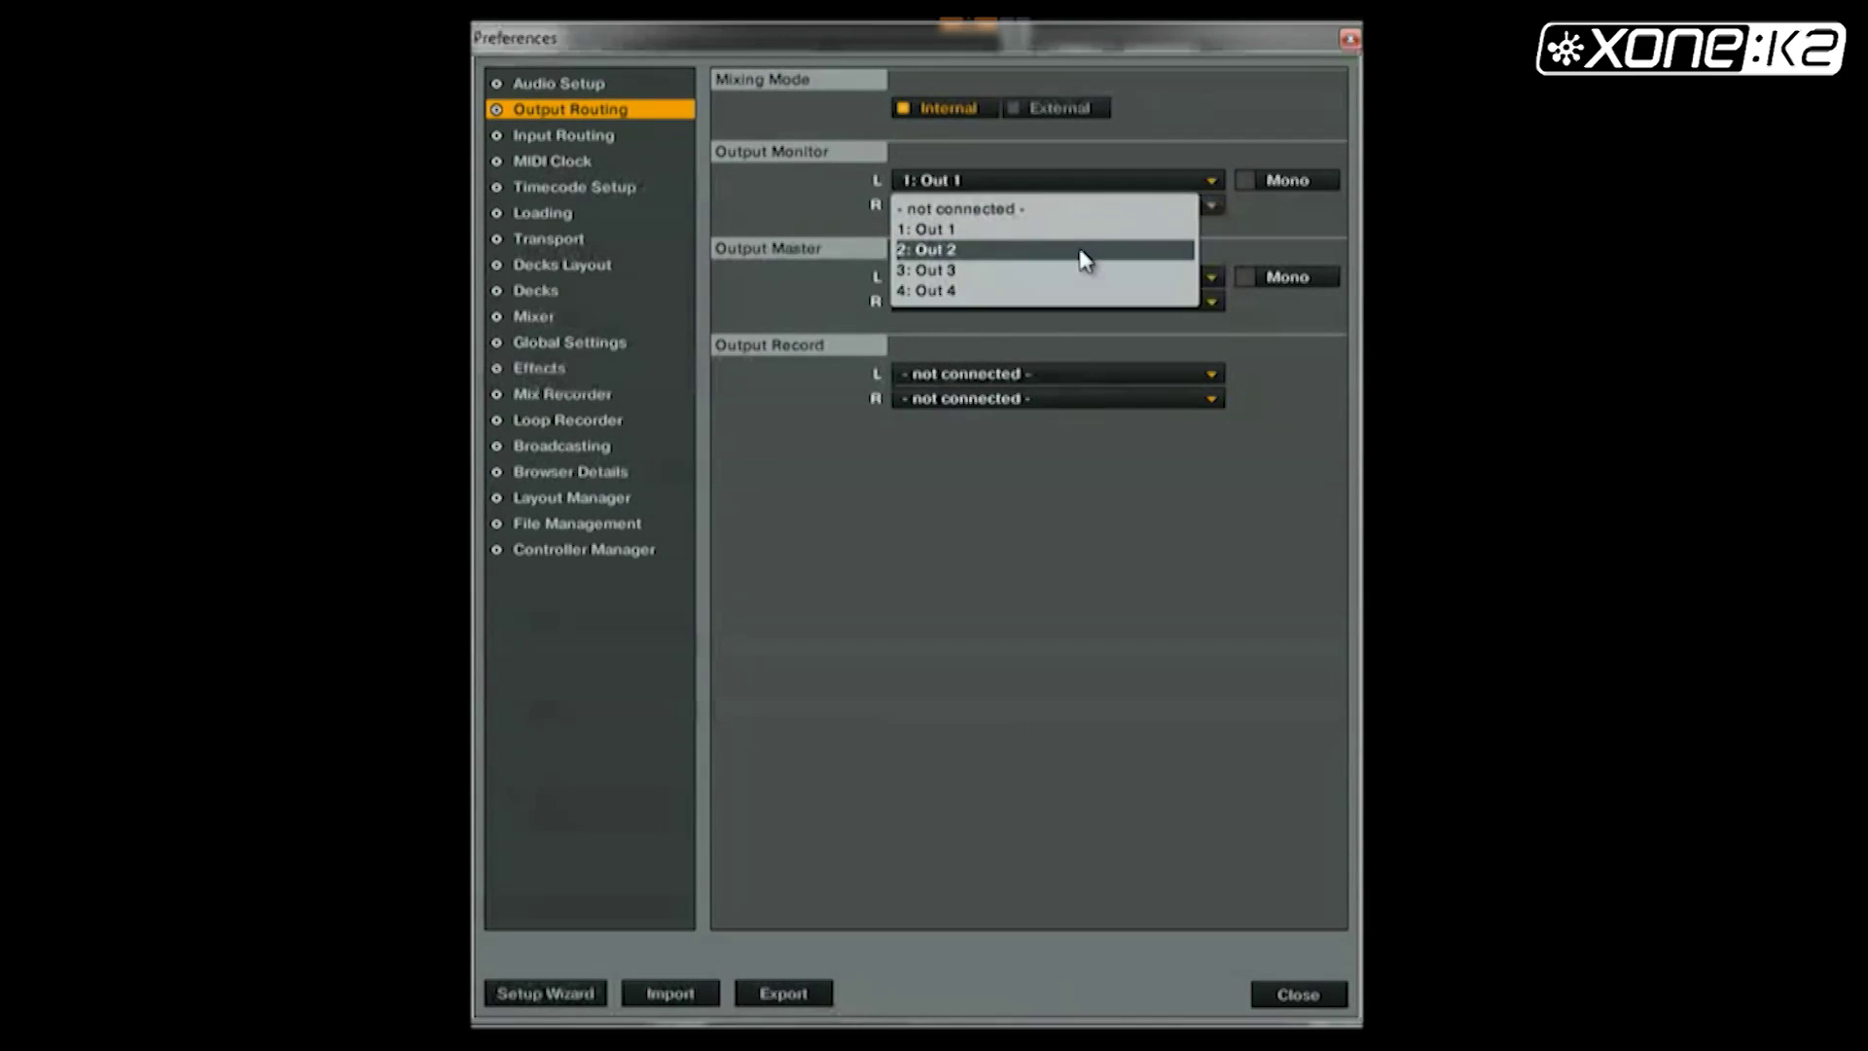
click(1080, 251)
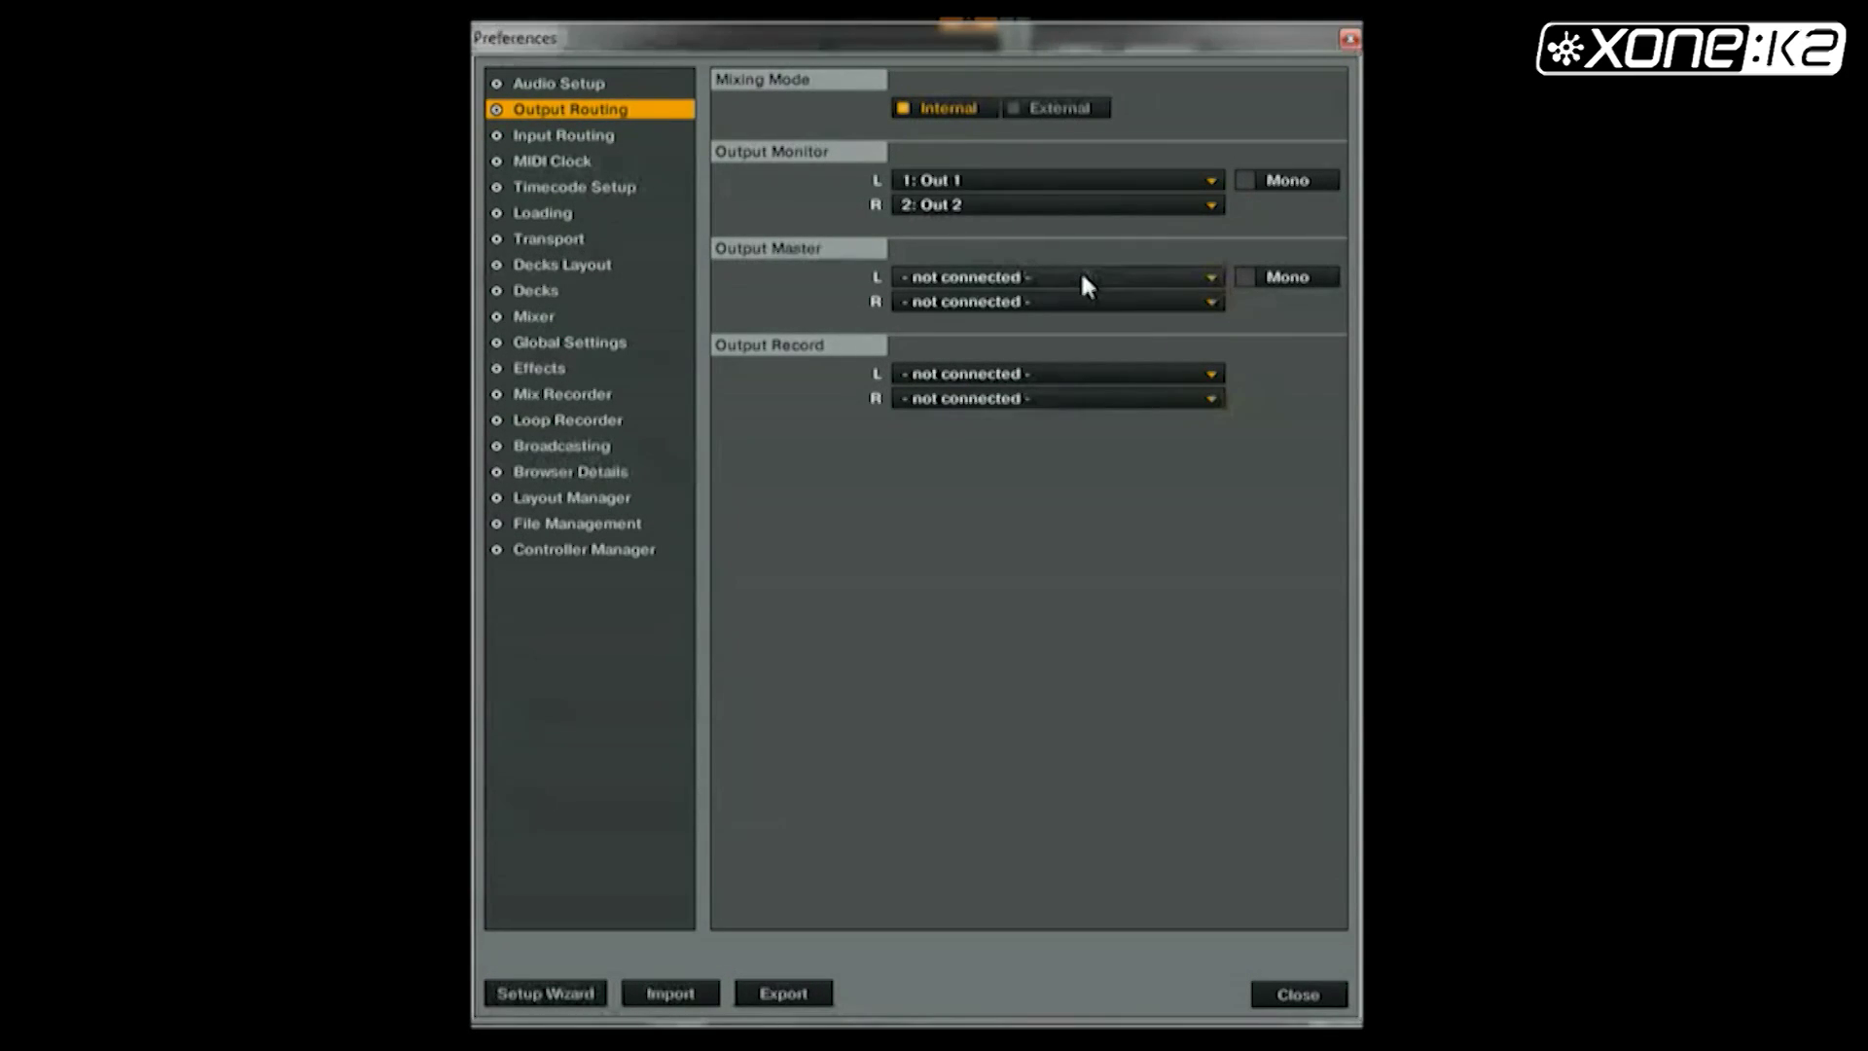
click(1082, 276)
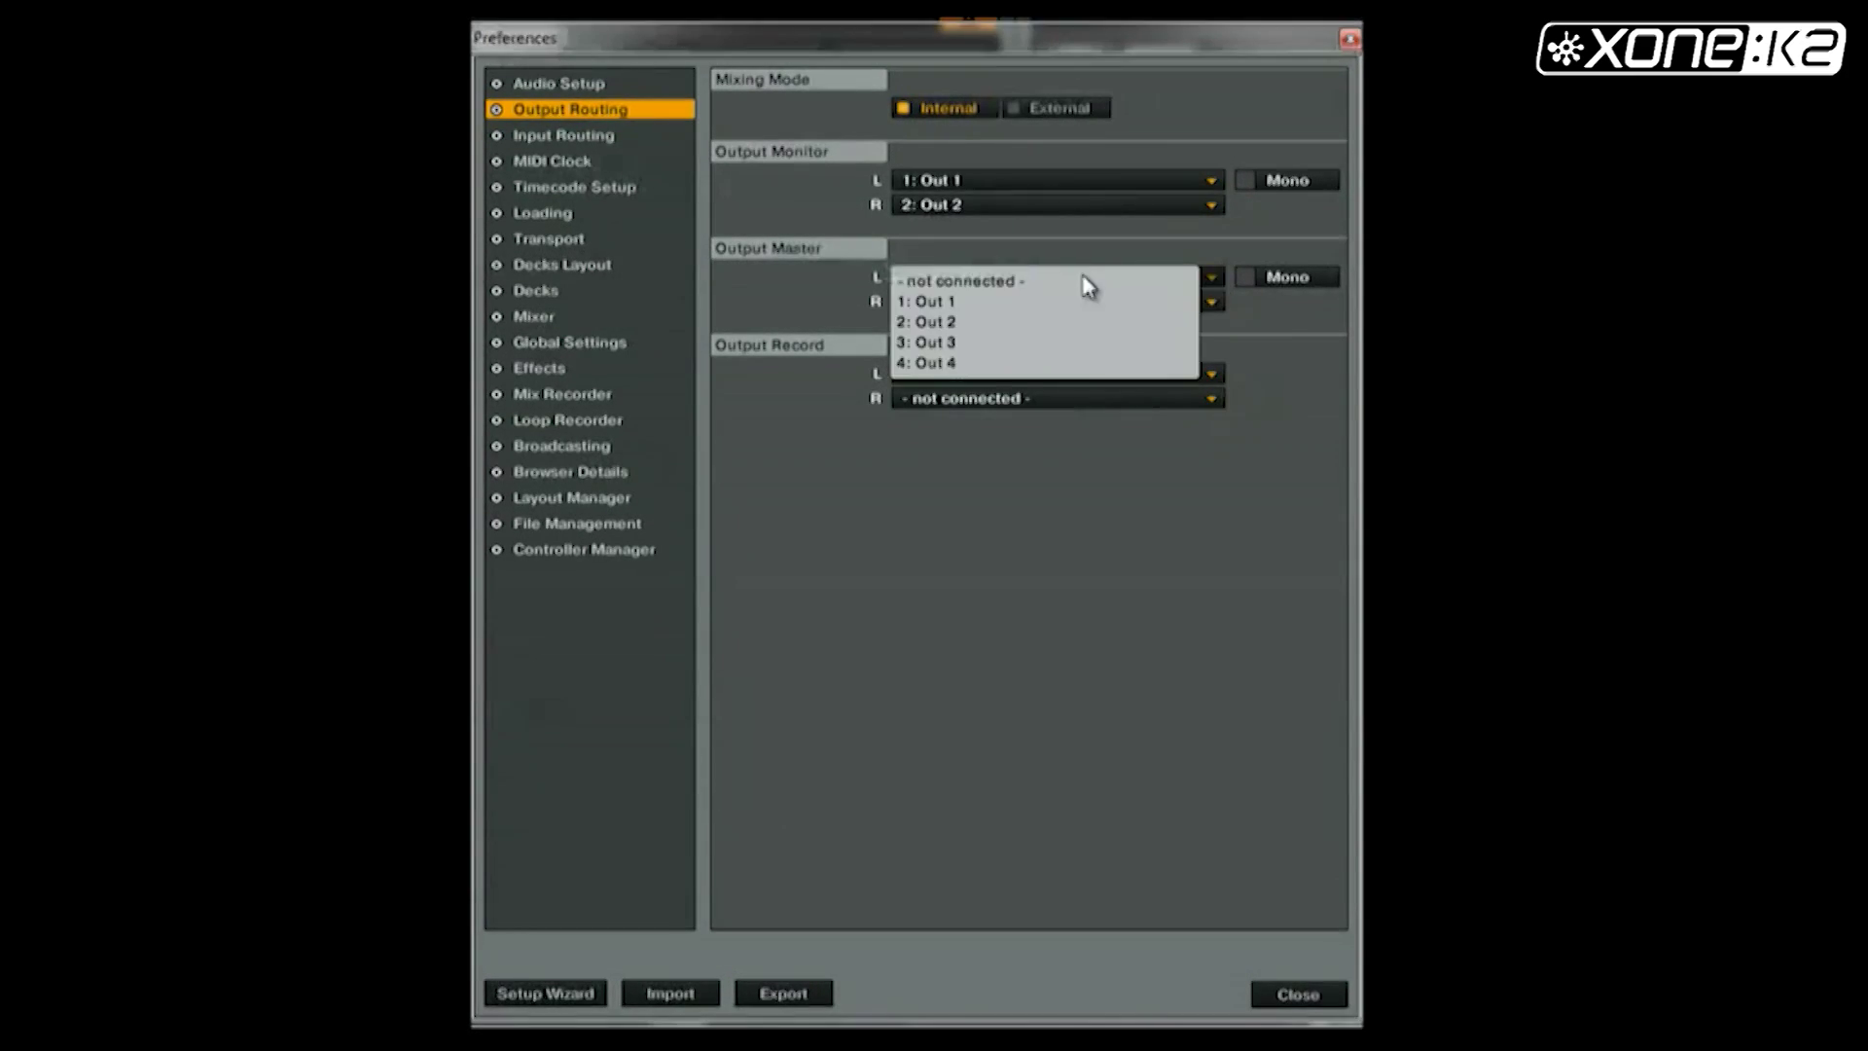
click(1070, 347)
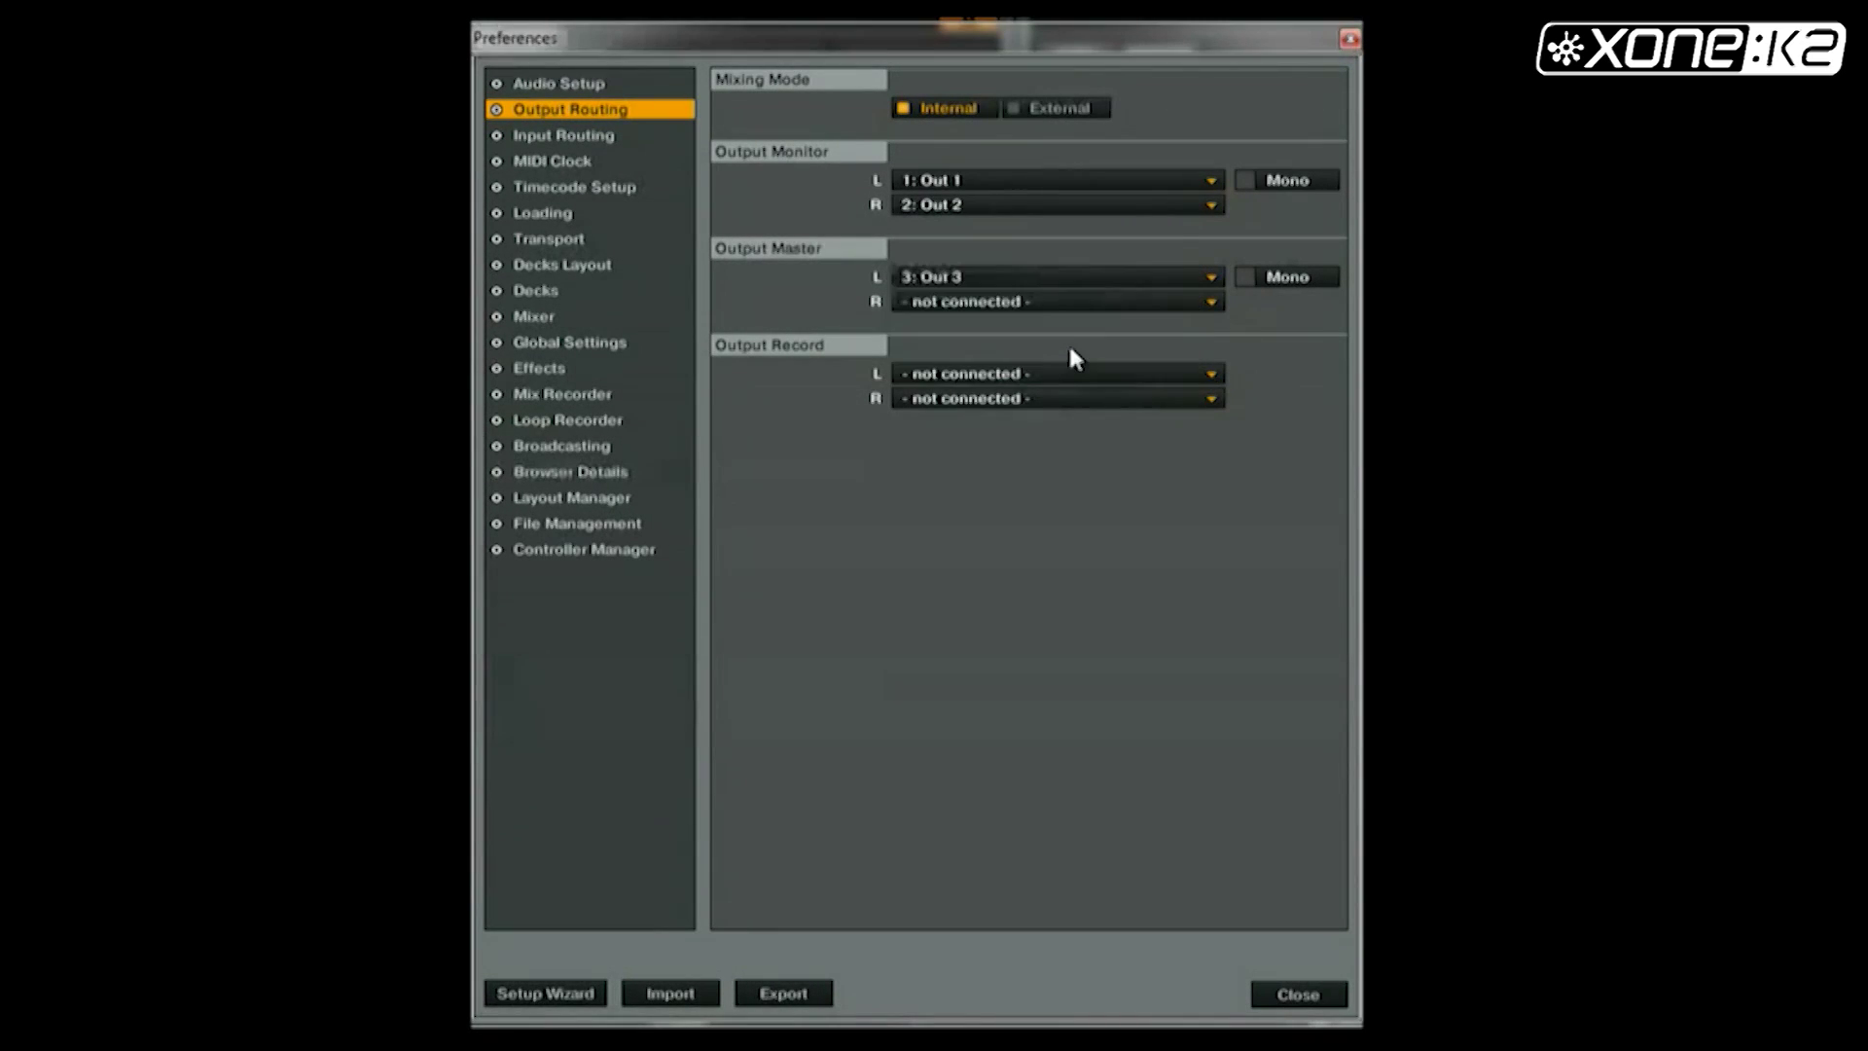
click(1076, 301)
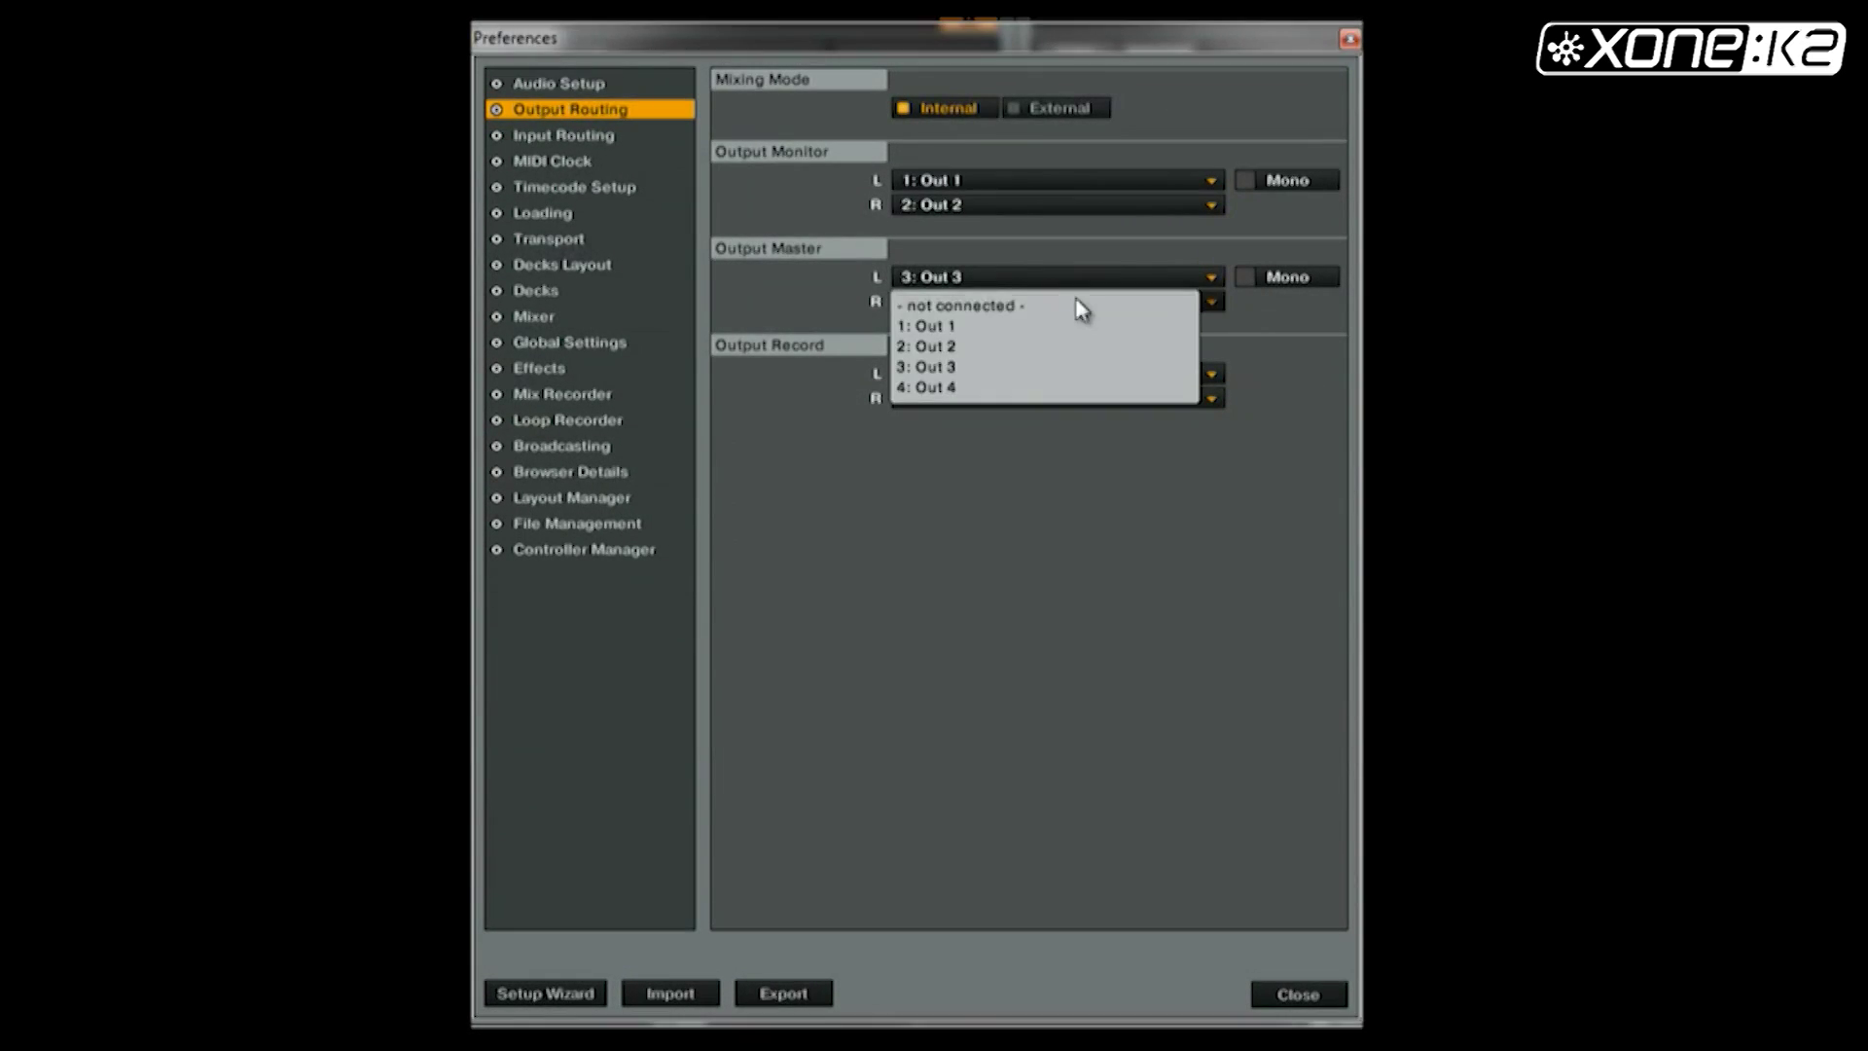
click(1002, 389)
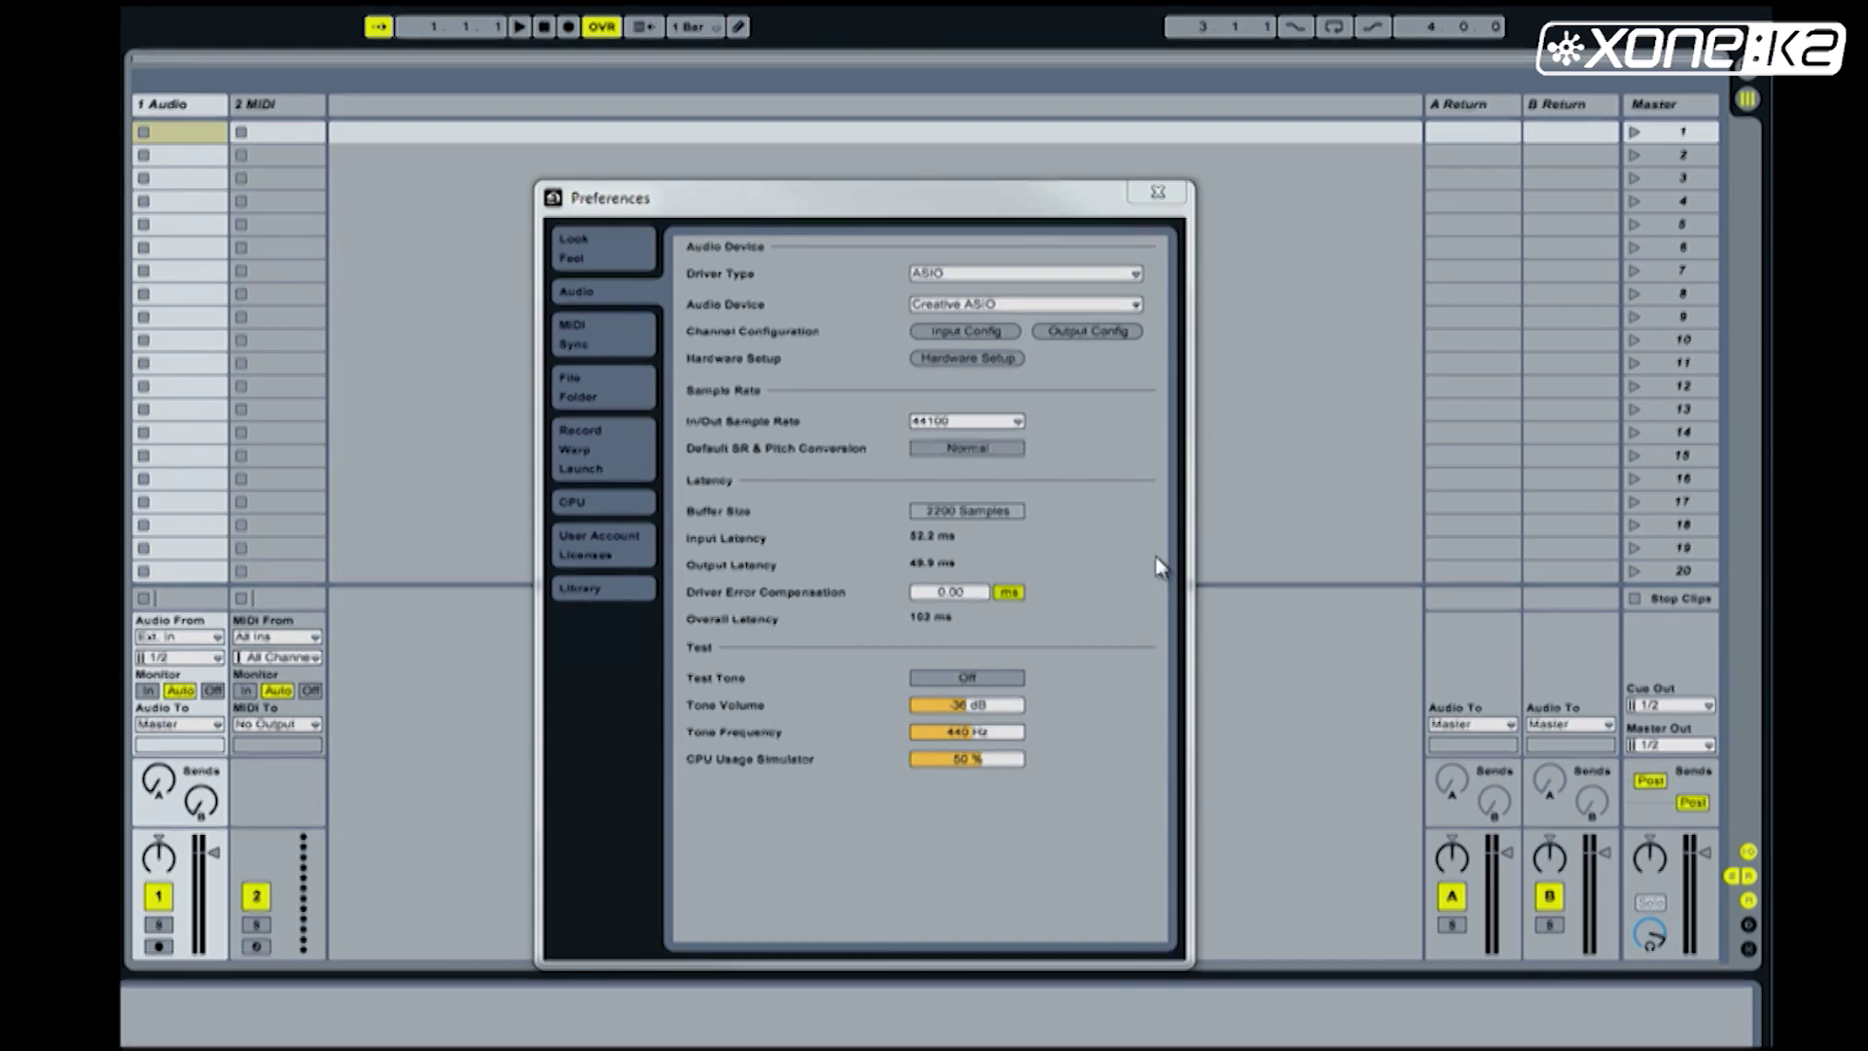
Step: Switch Live to the XONE:K2 USB ASIO driver, enable outputs 3/4, and send Master to 3/4
click(1100, 305)
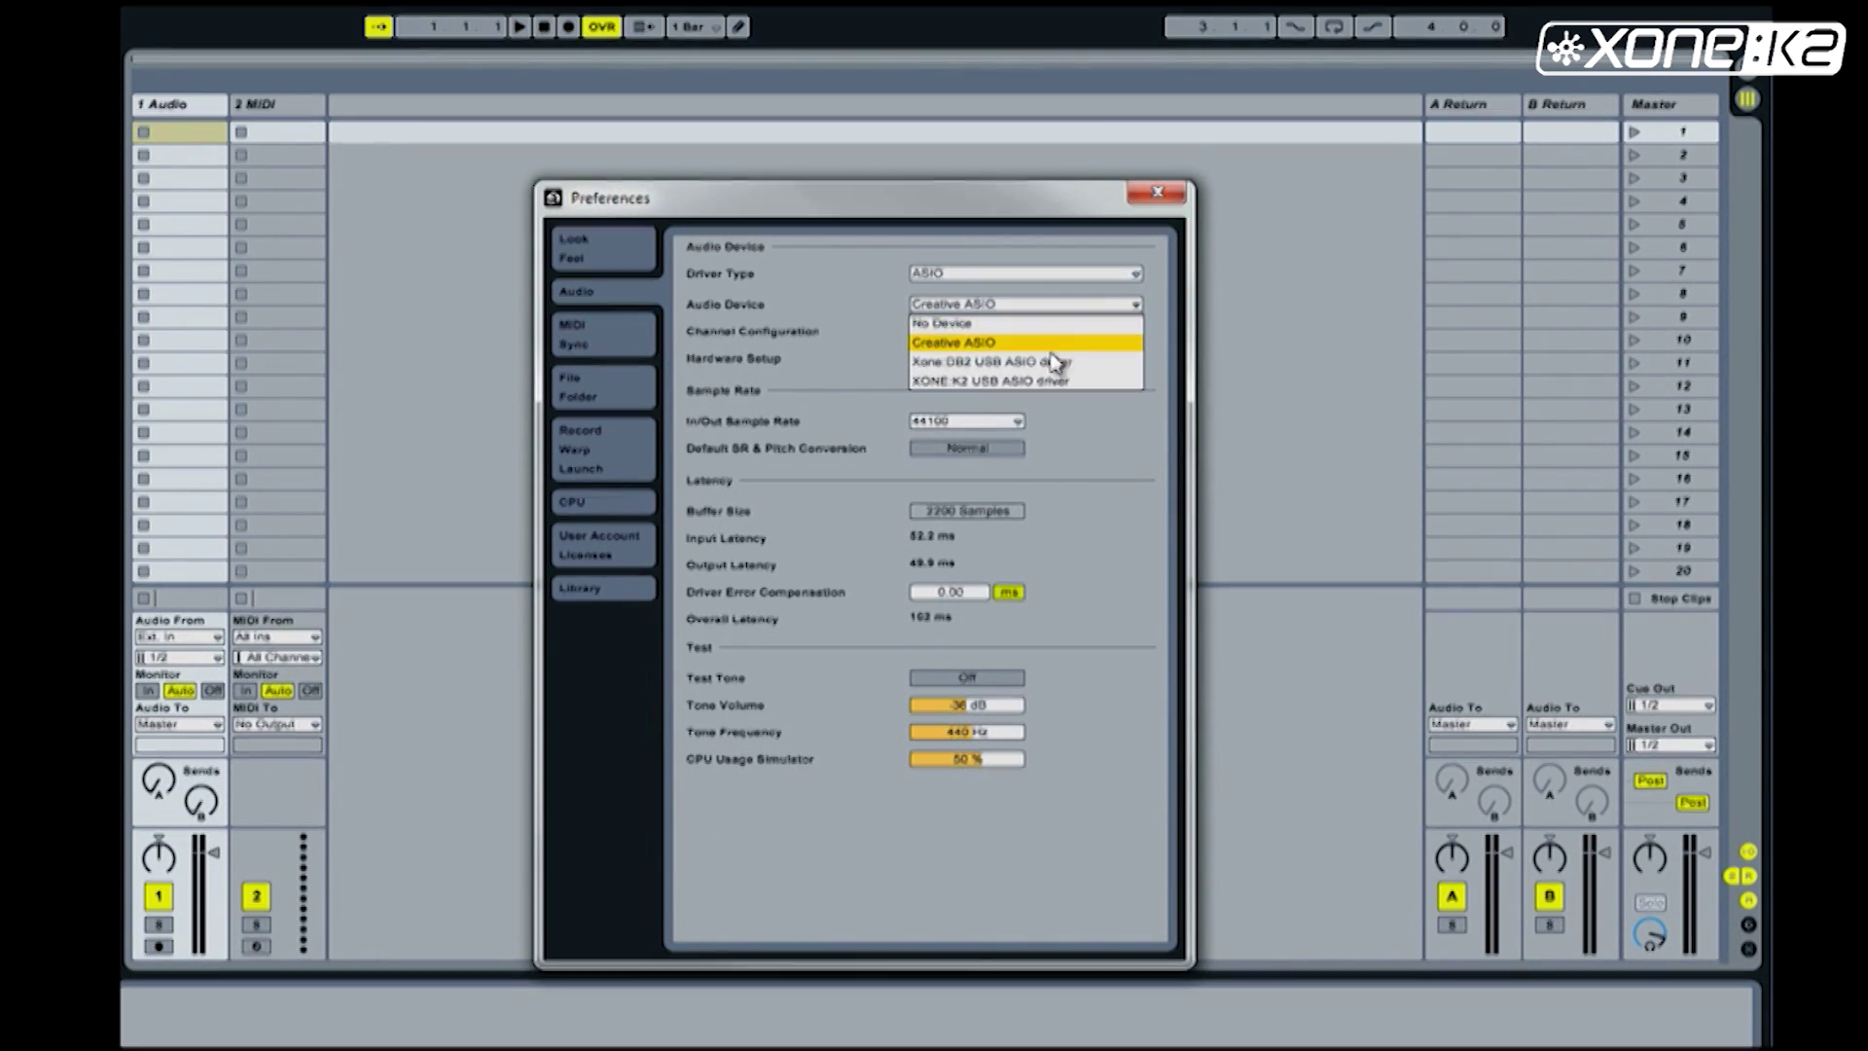
click(1034, 381)
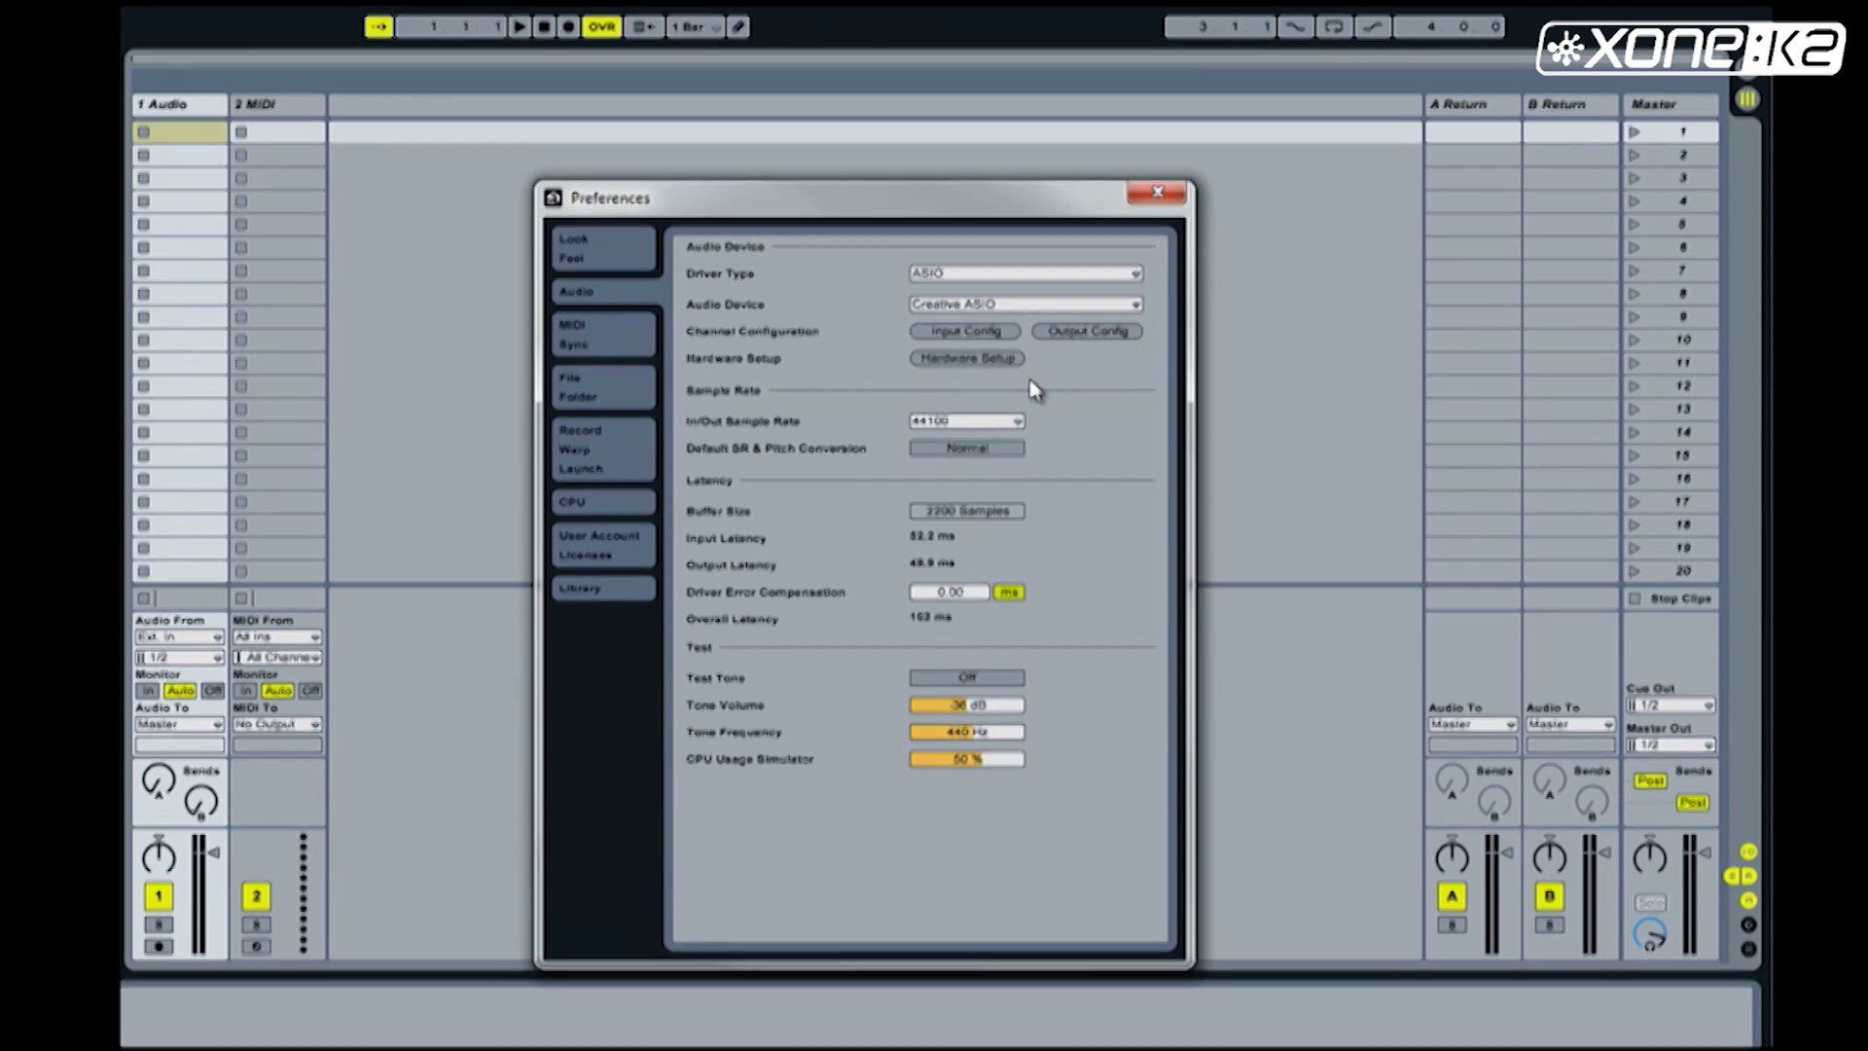
click(1092, 332)
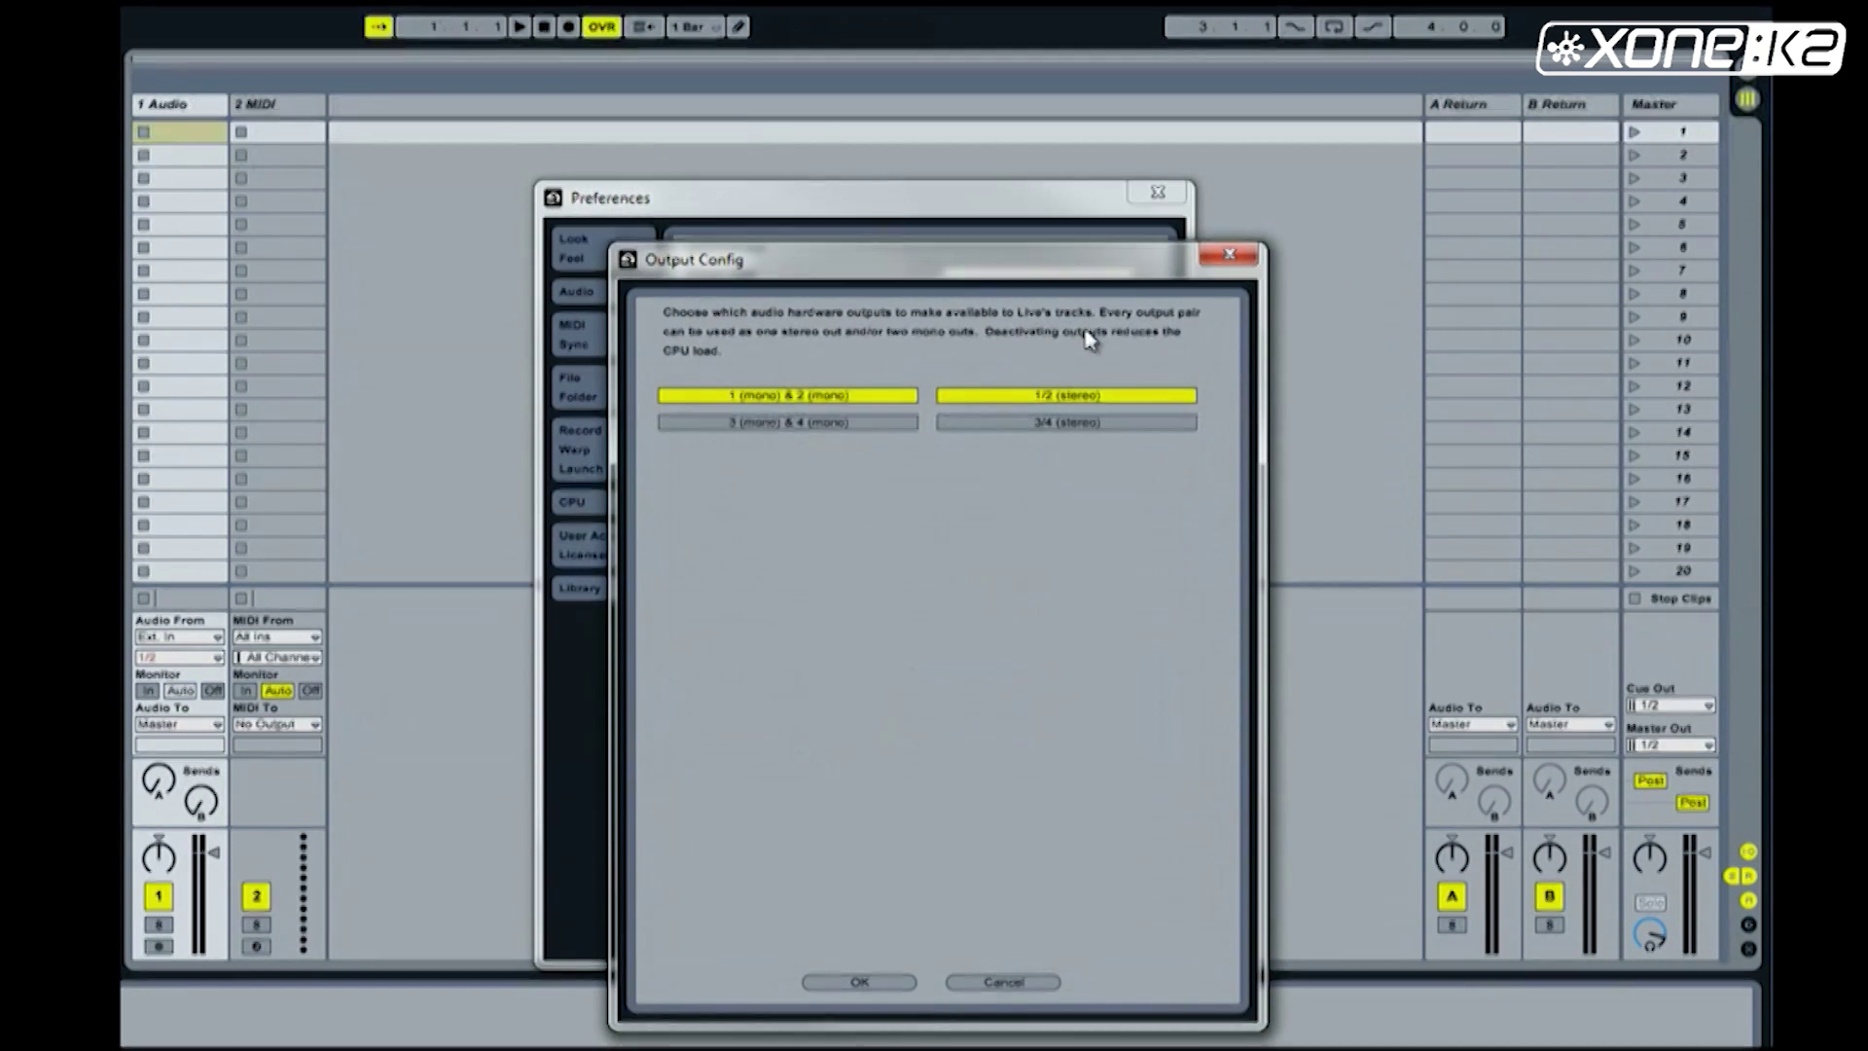
click(1090, 425)
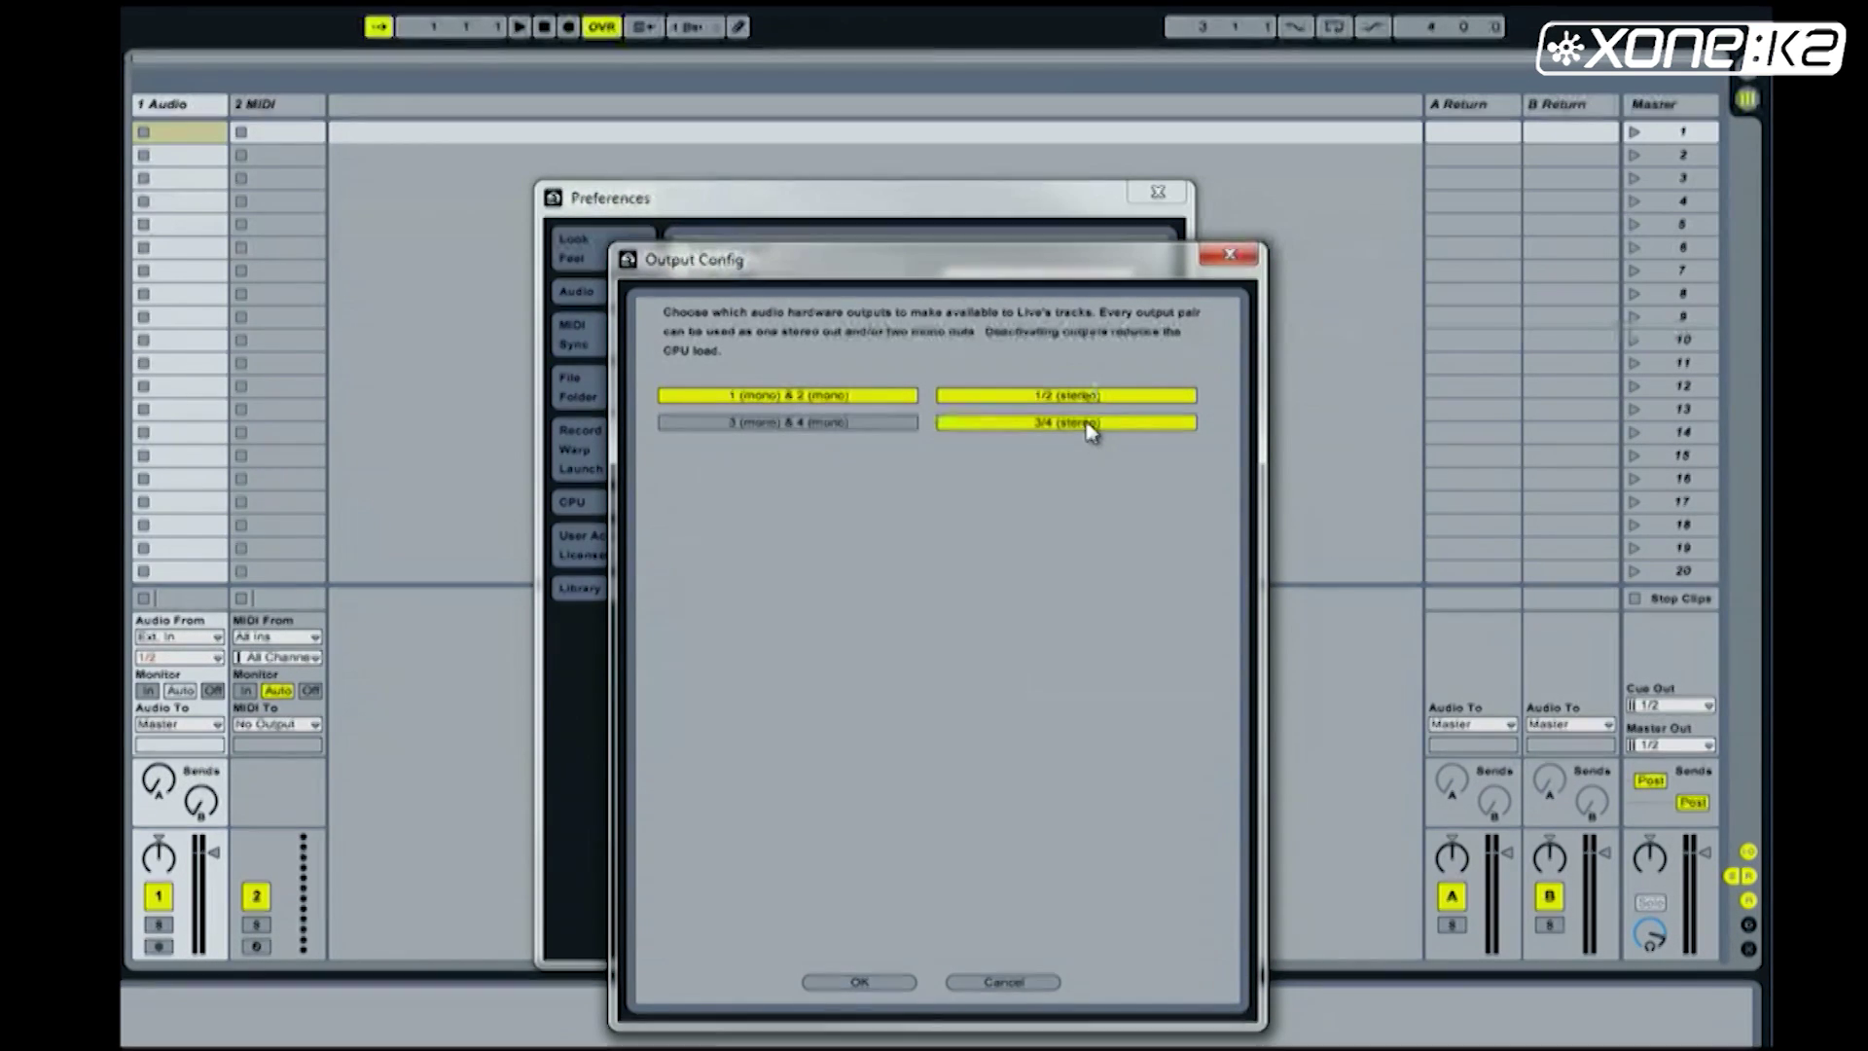
click(875, 990)
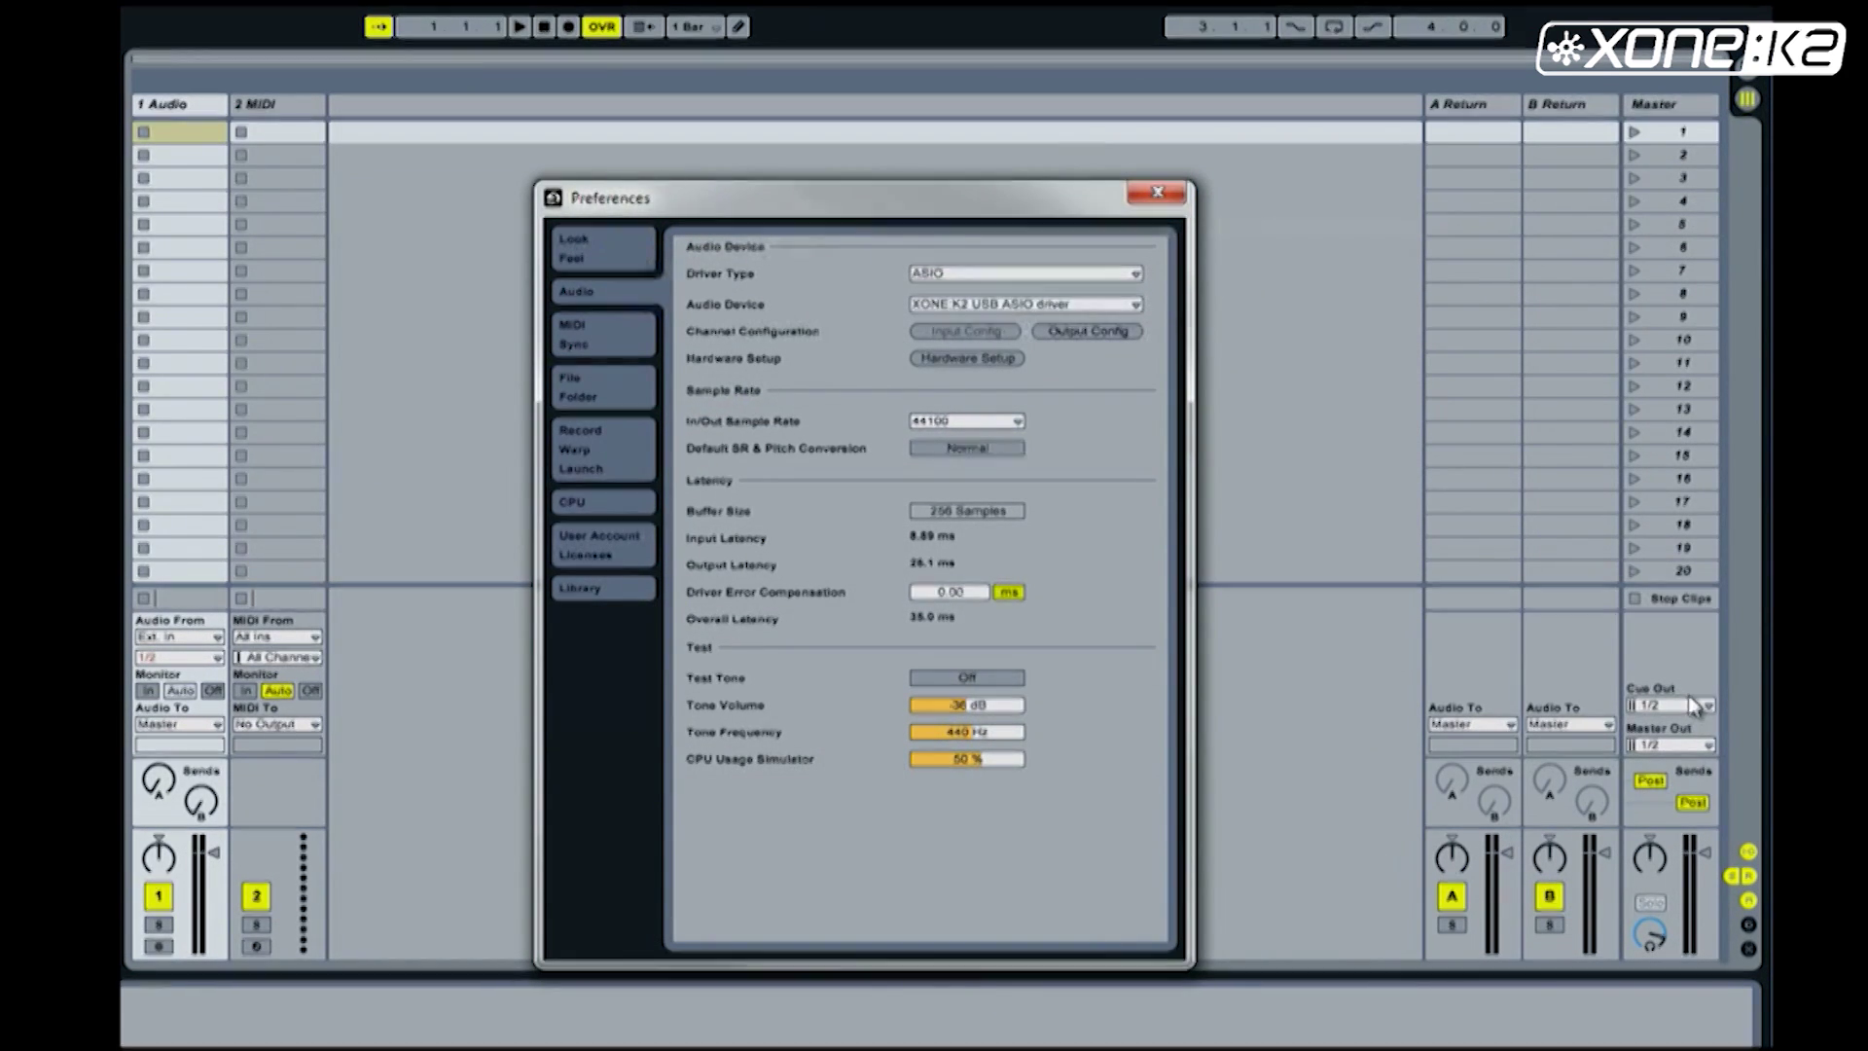
click(1709, 745)
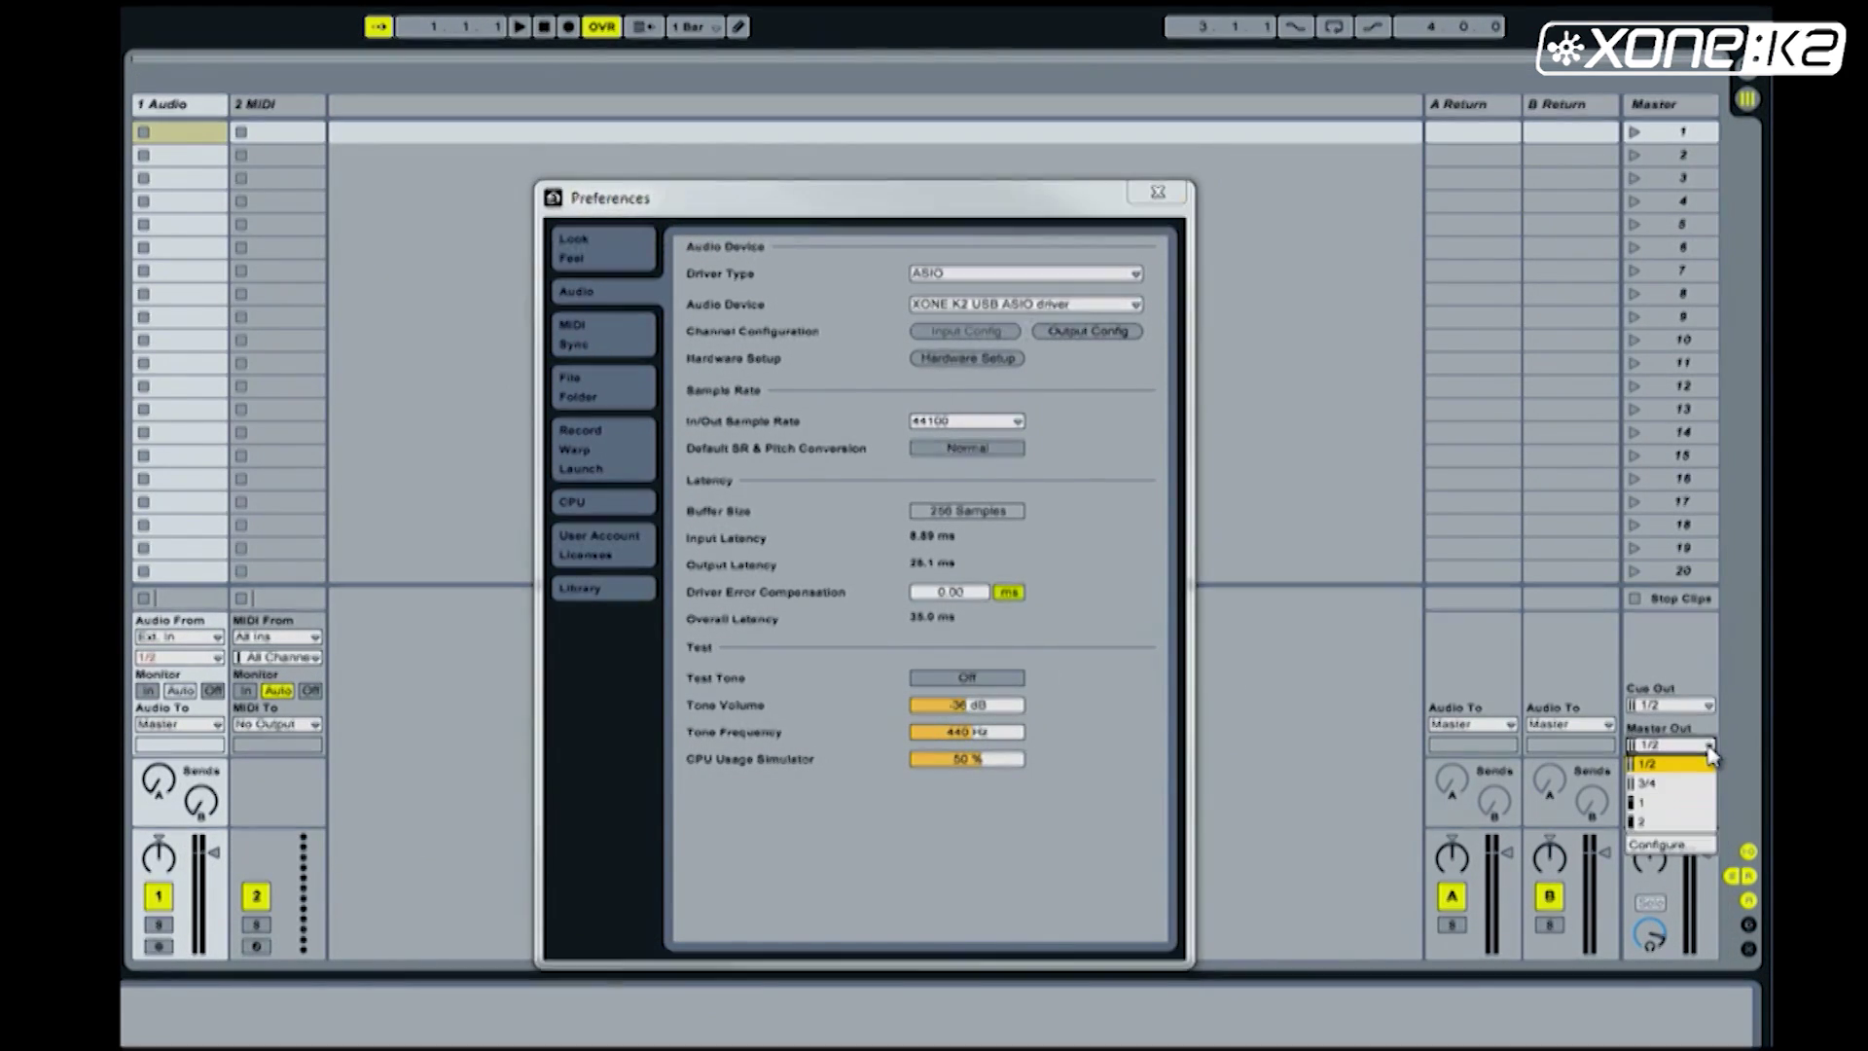
click(1688, 784)
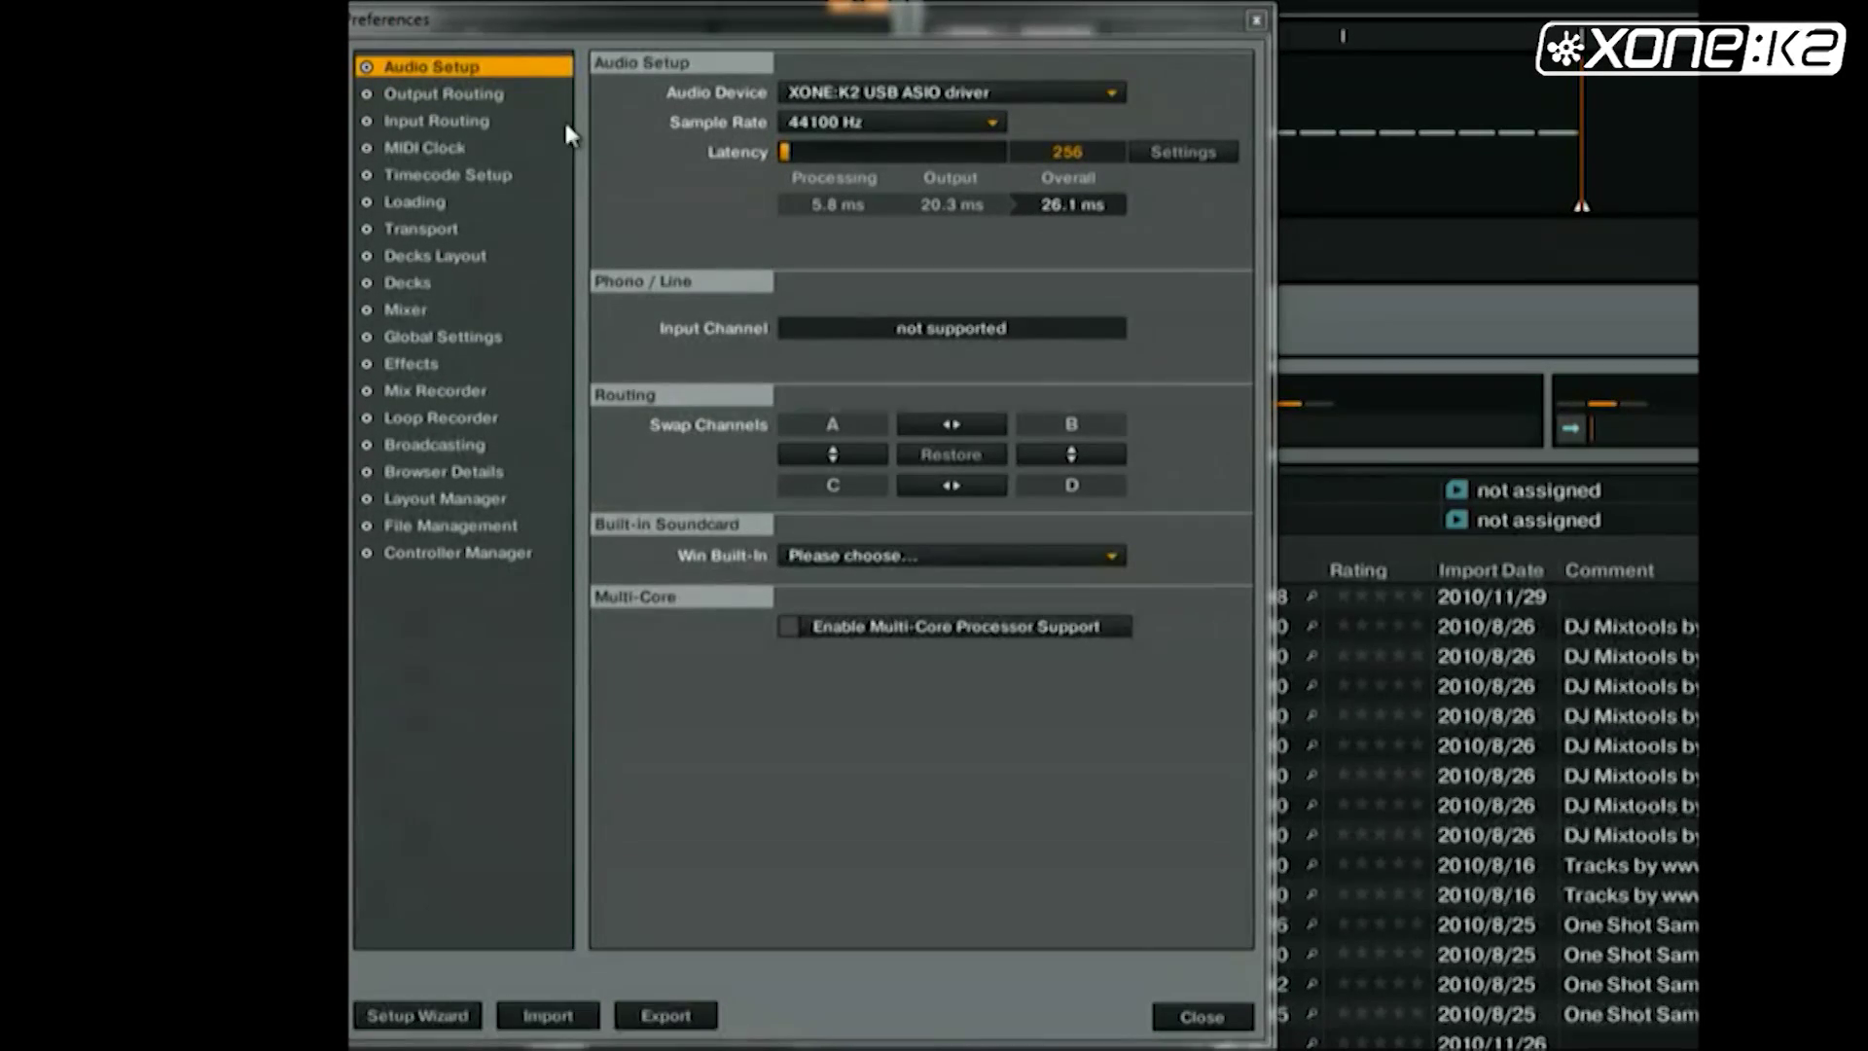
Step: In Controller Manager, import K2 X1 Emulator V1.0.tsi from the Desktop's K2 X1 Emulator CDROM folder
click(437, 552)
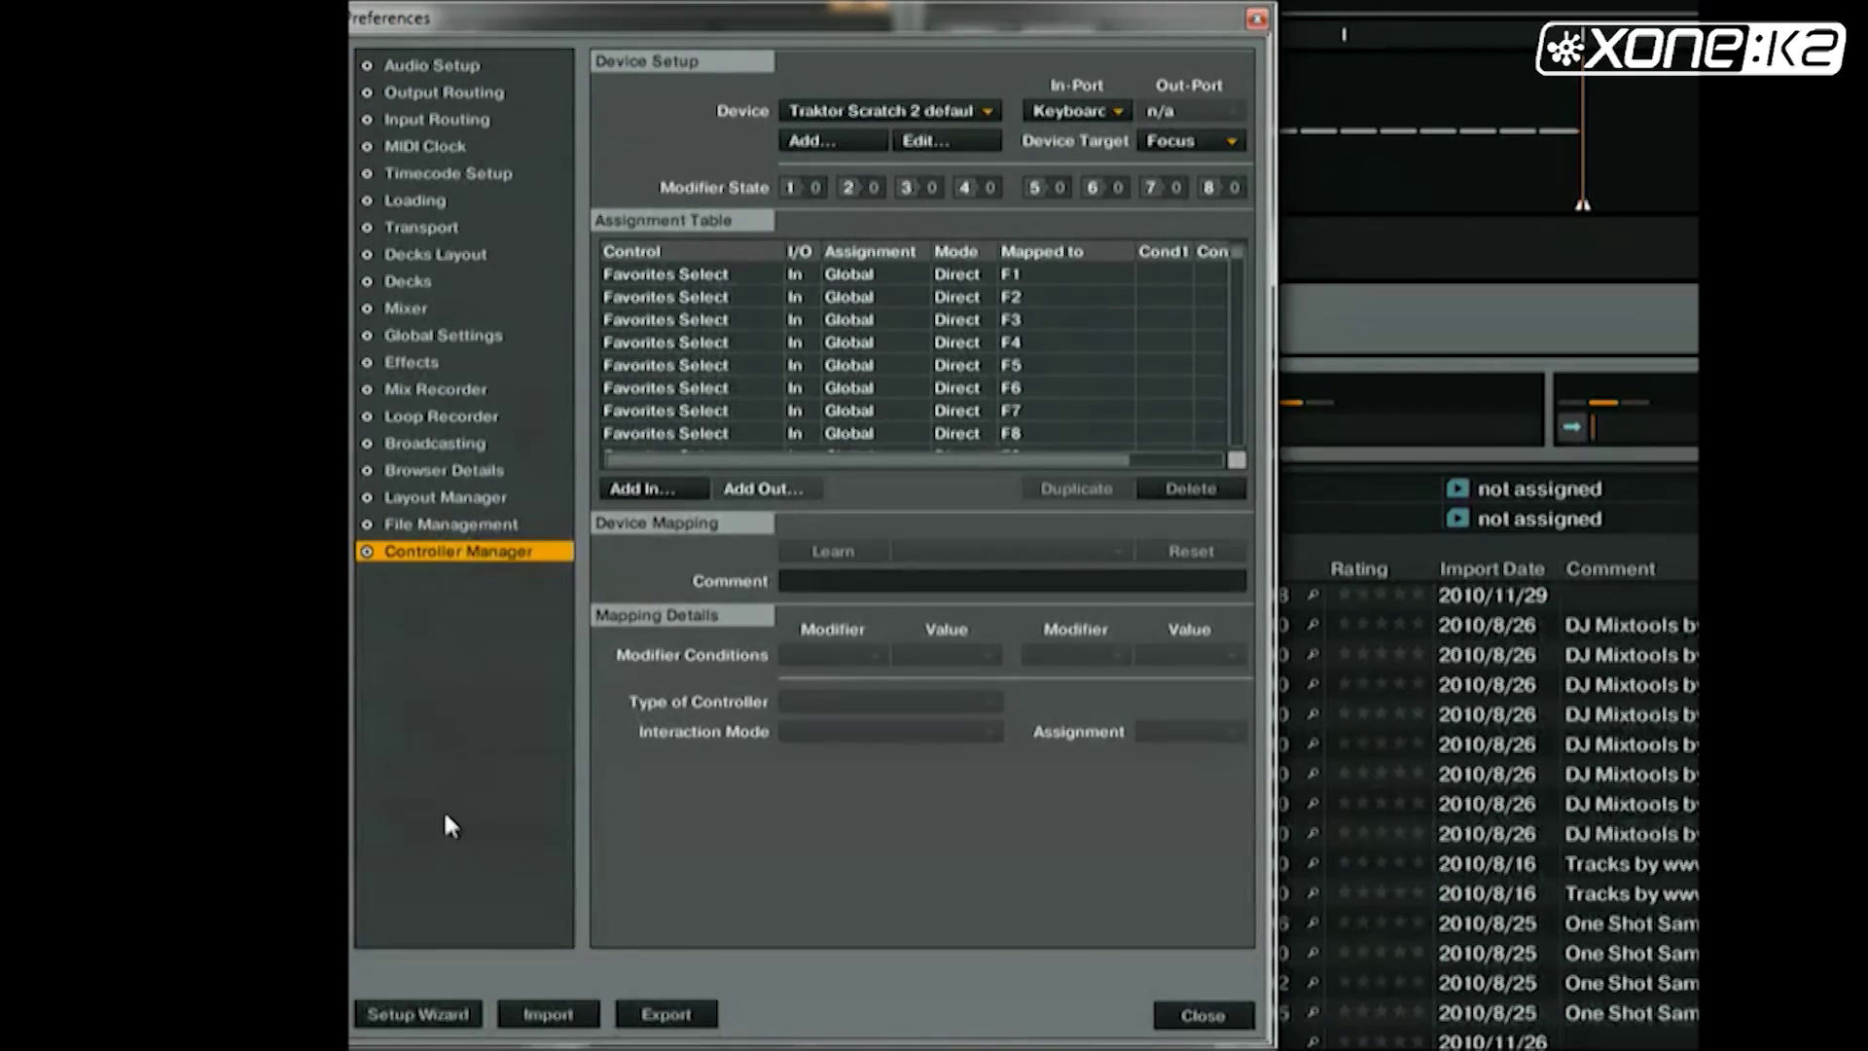
click(548, 1014)
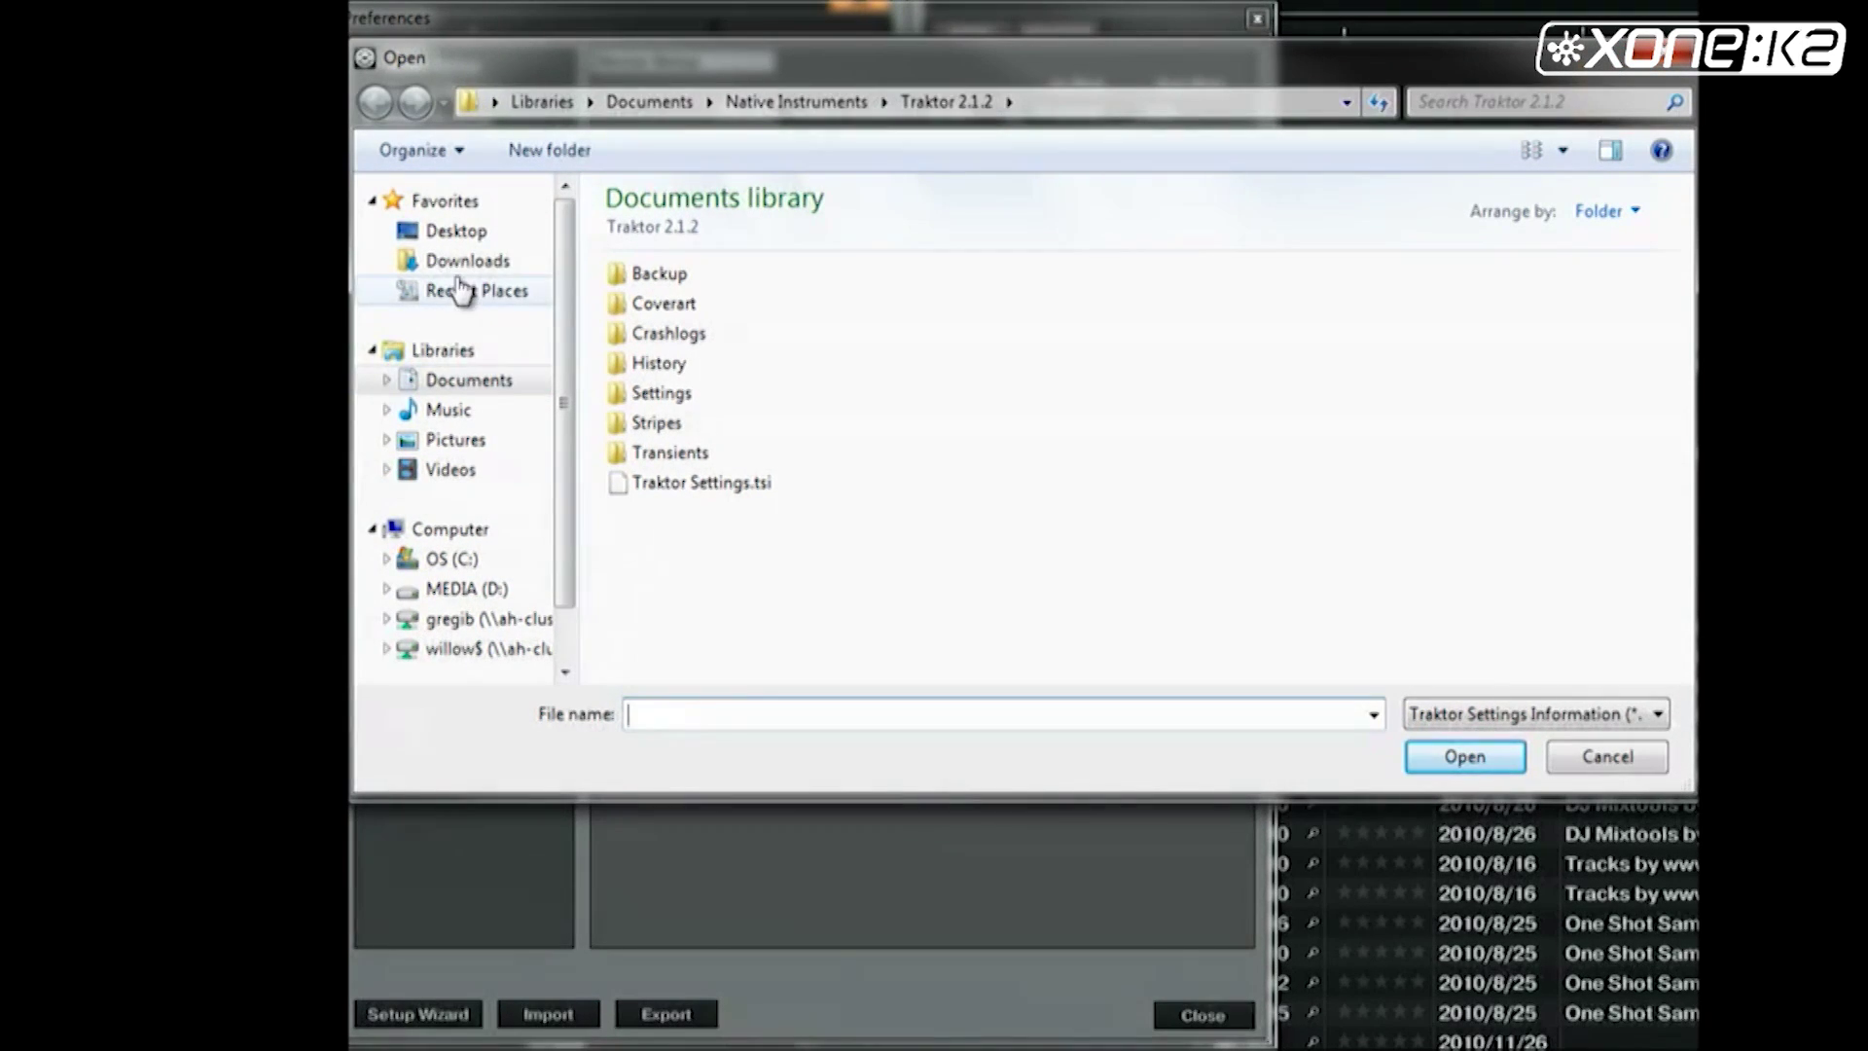
click(457, 233)
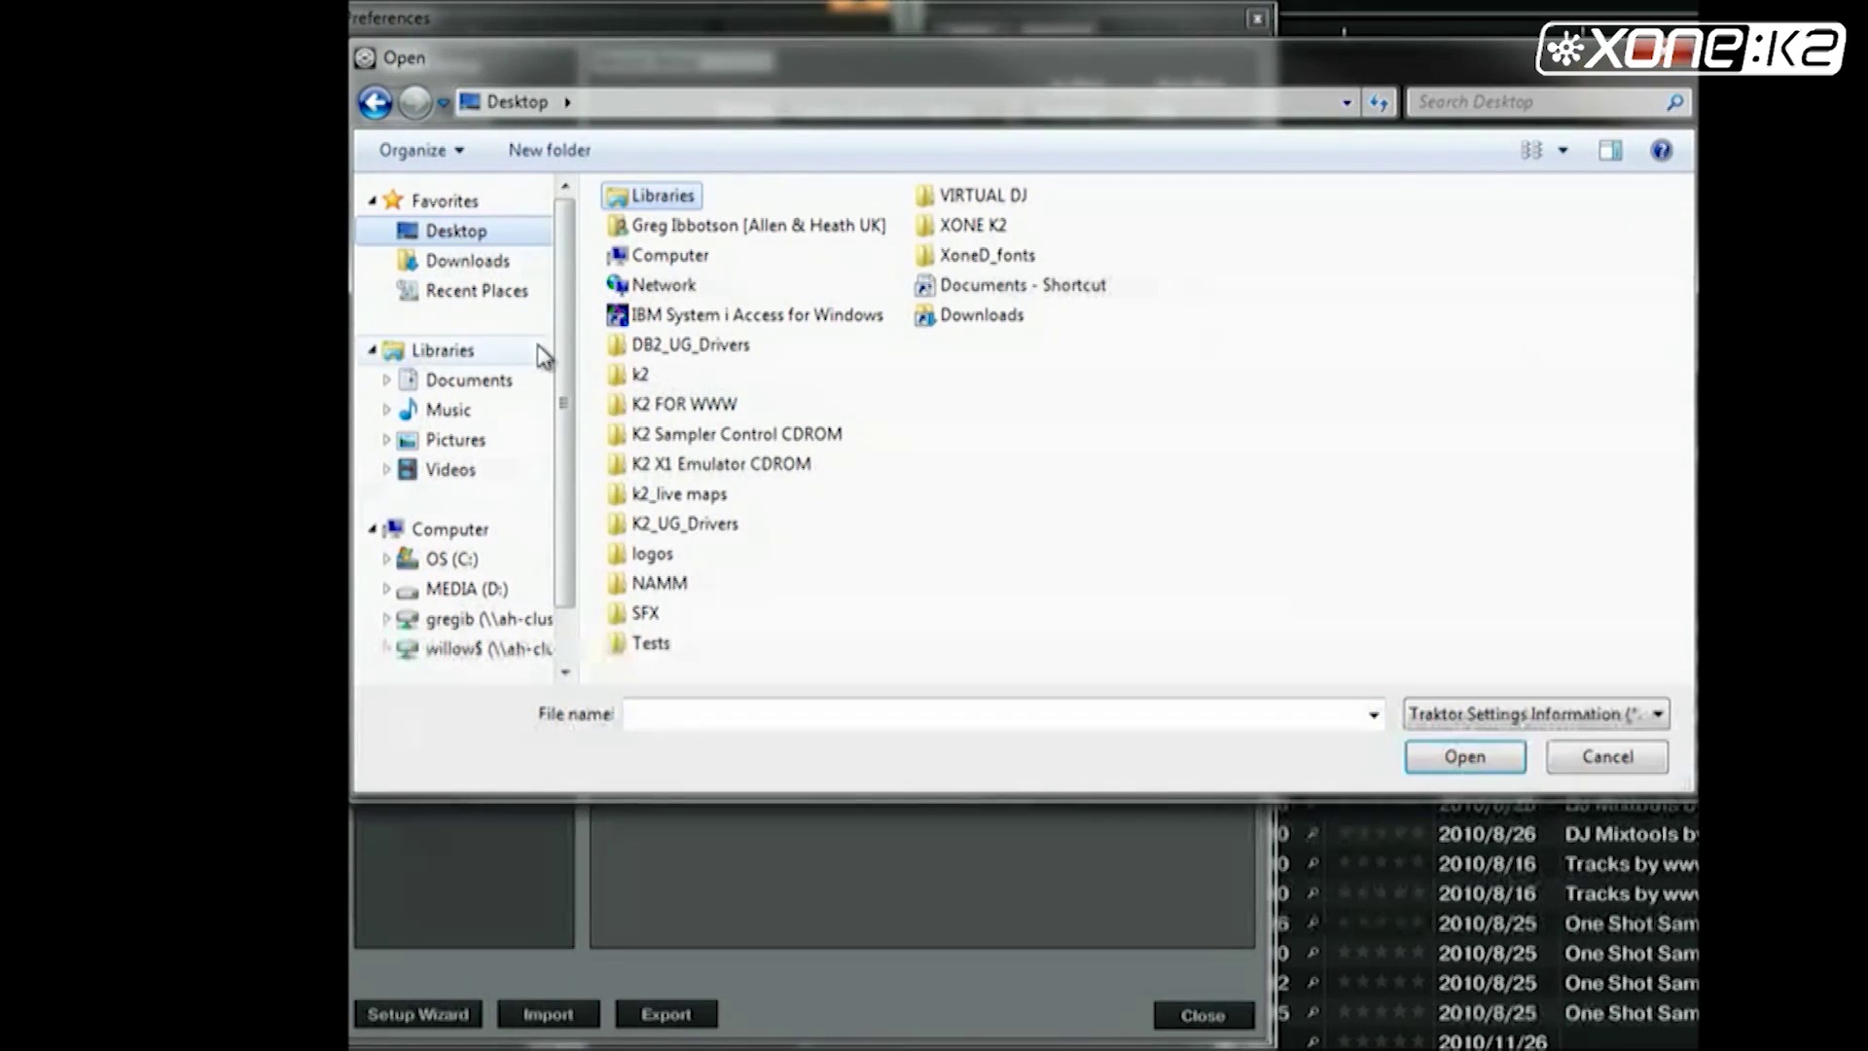
double_click(718, 465)
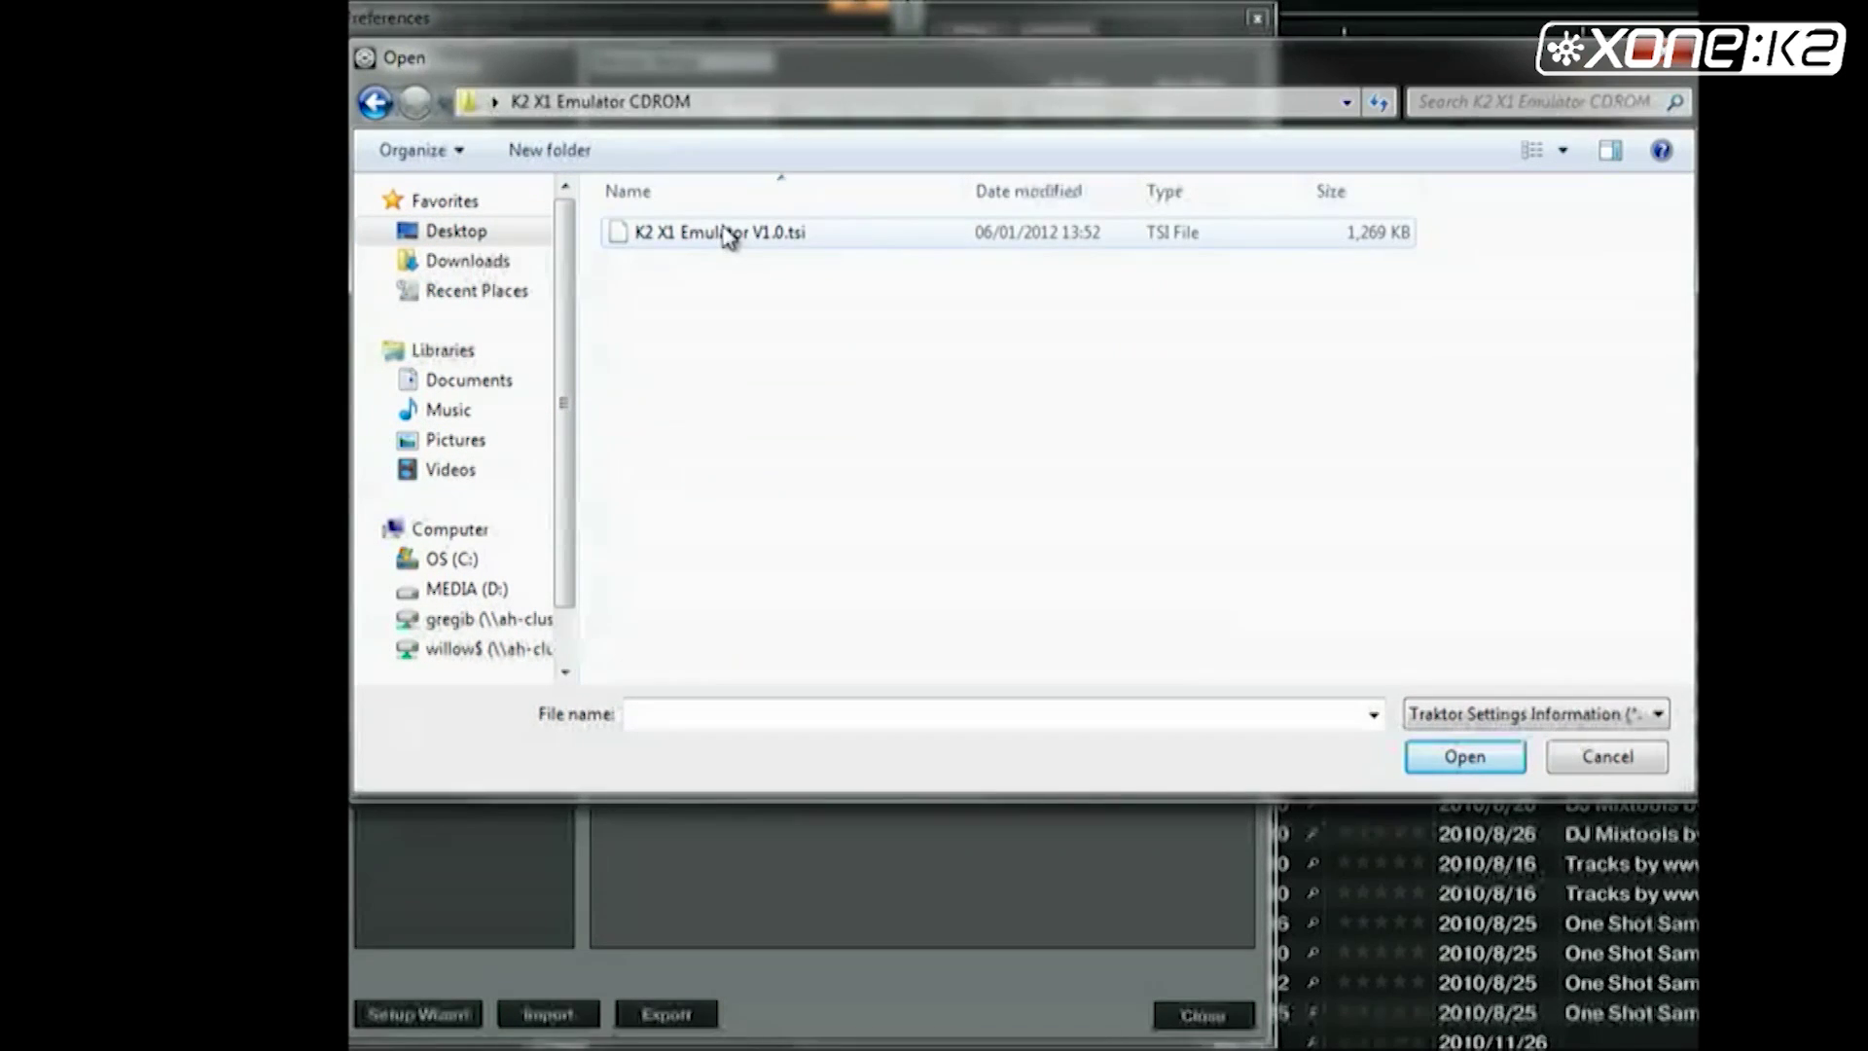
click(730, 231)
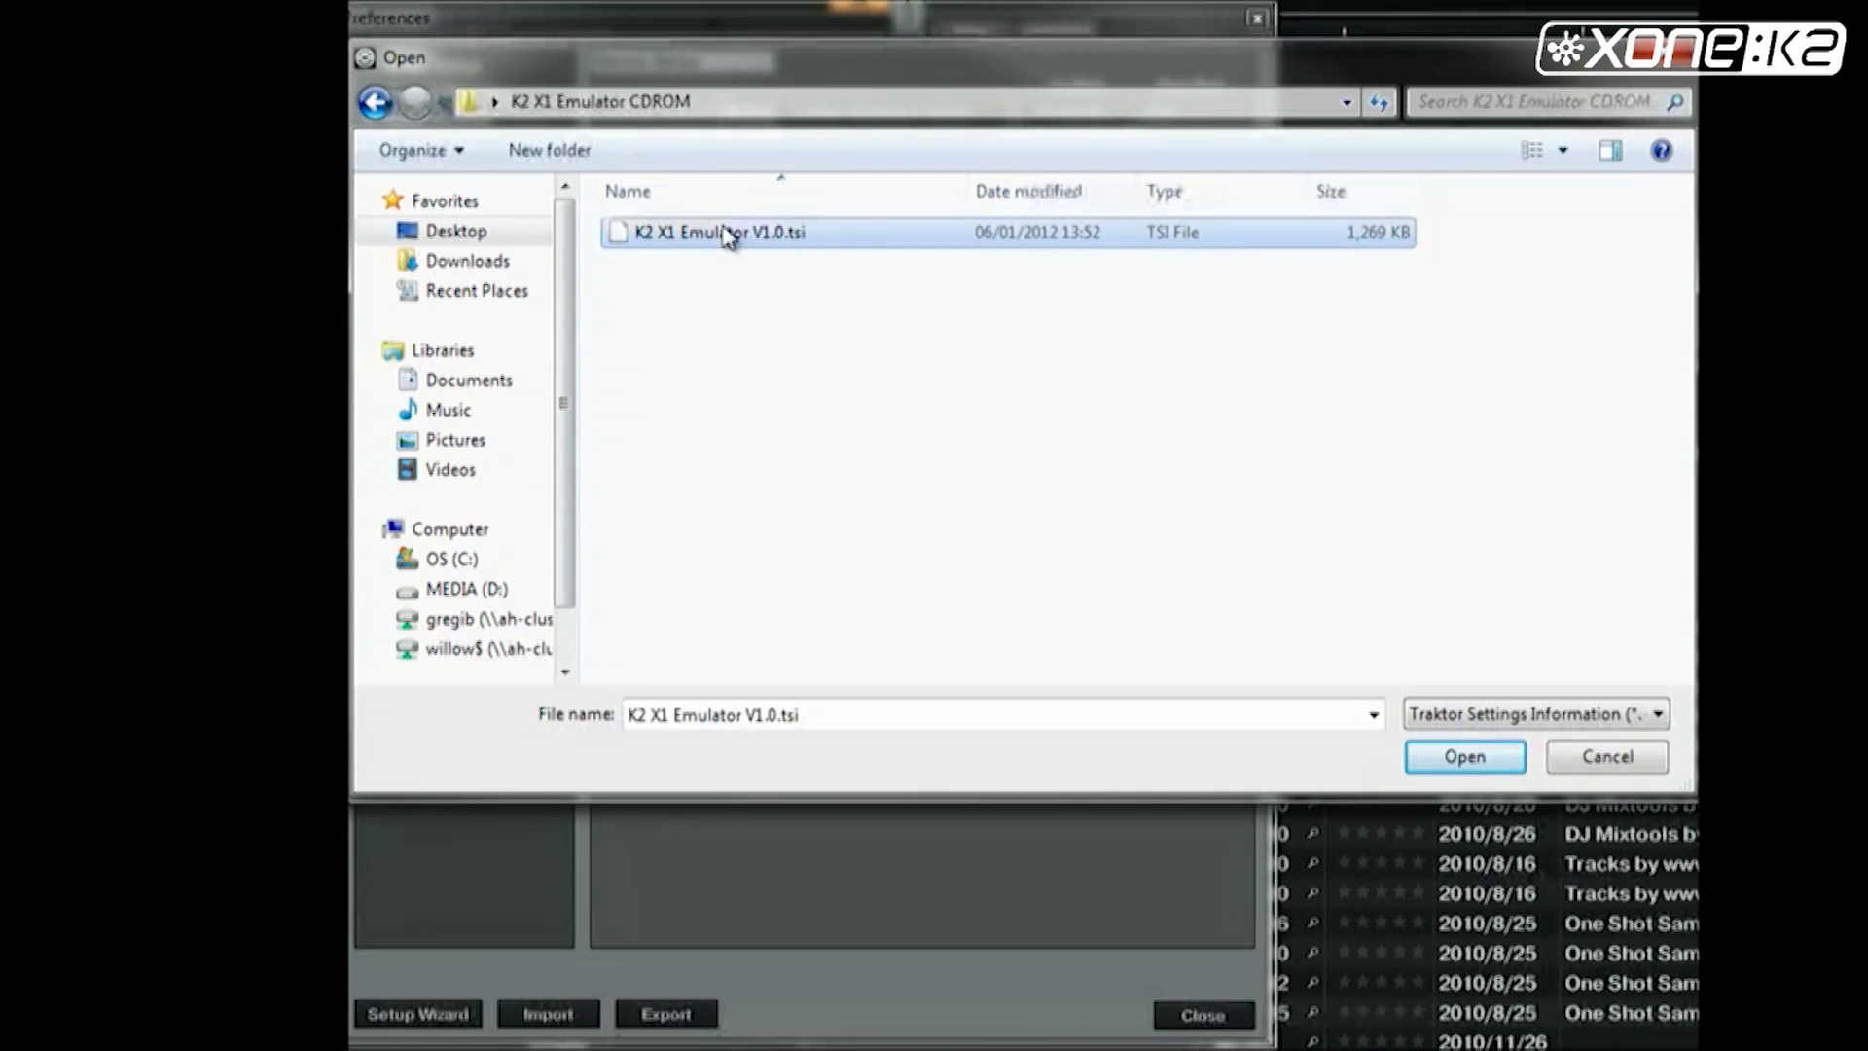
click(1488, 757)
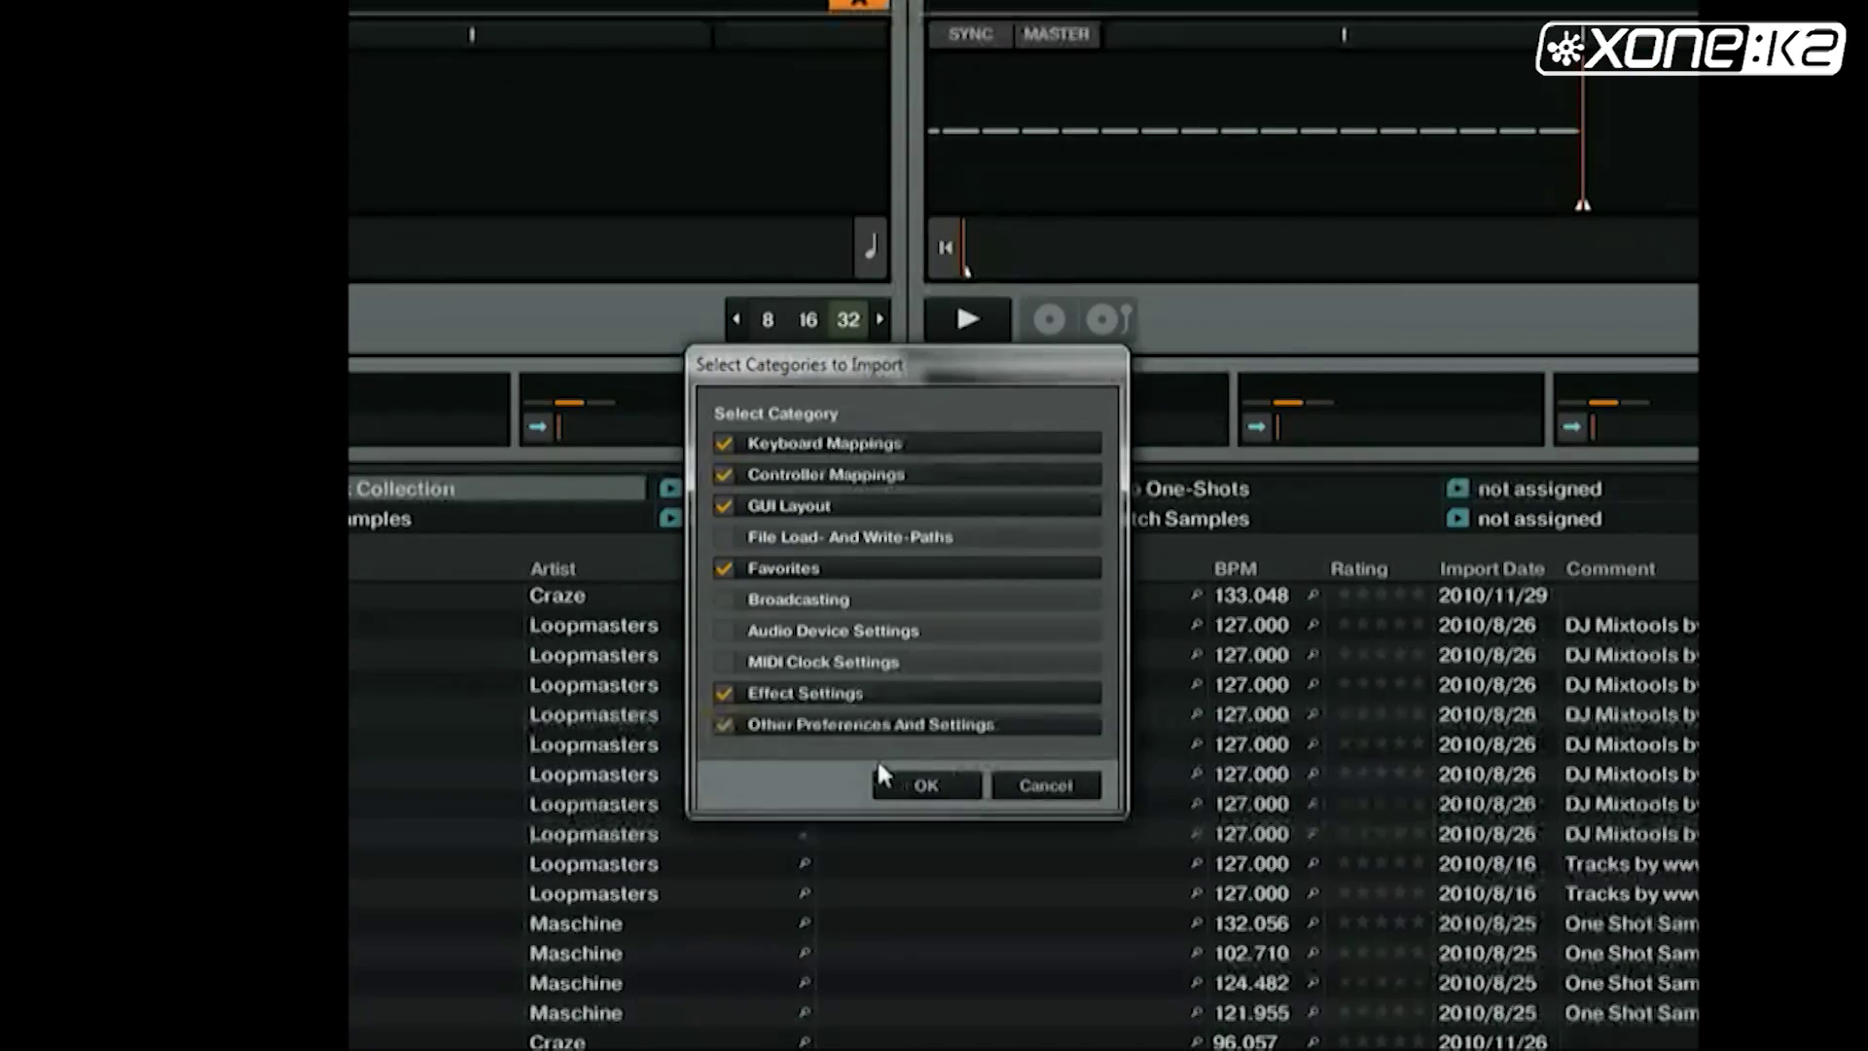
Step: Confirm the import and set the Deck A mapping's in and out ports to XONE:K2
click(921, 784)
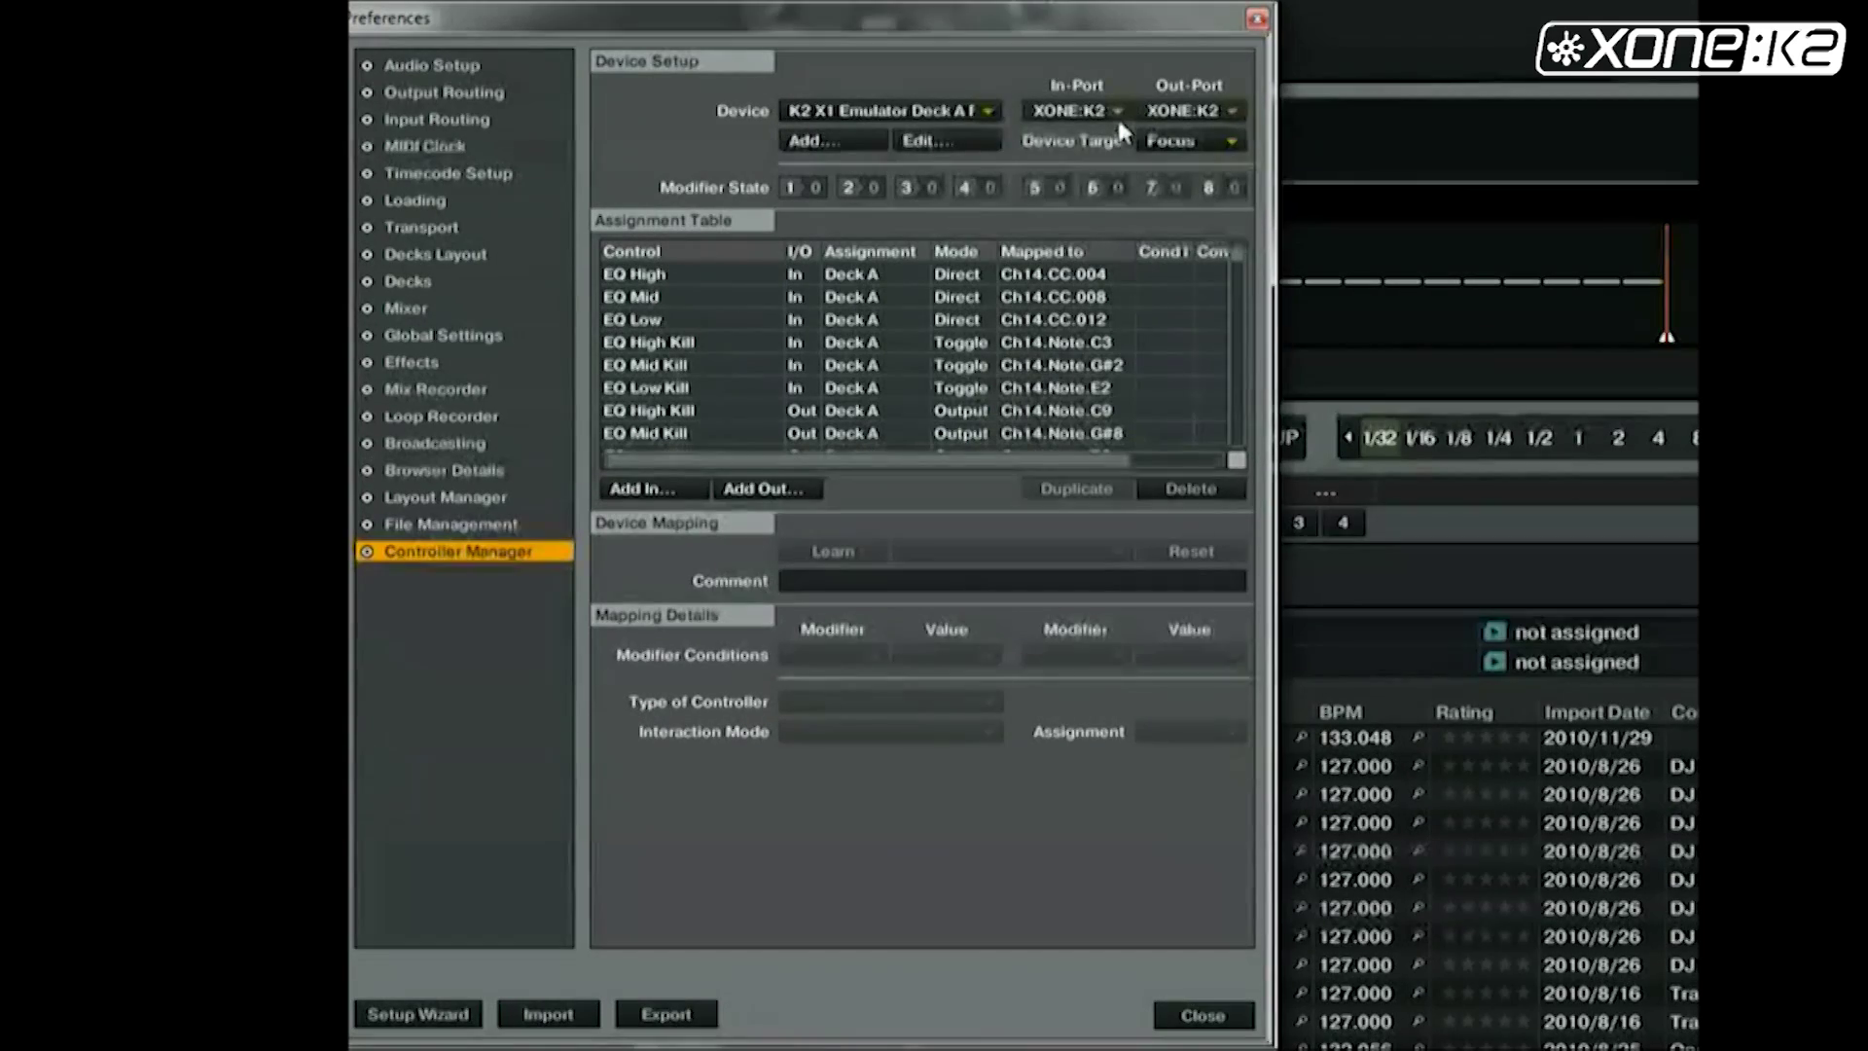
click(1082, 136)
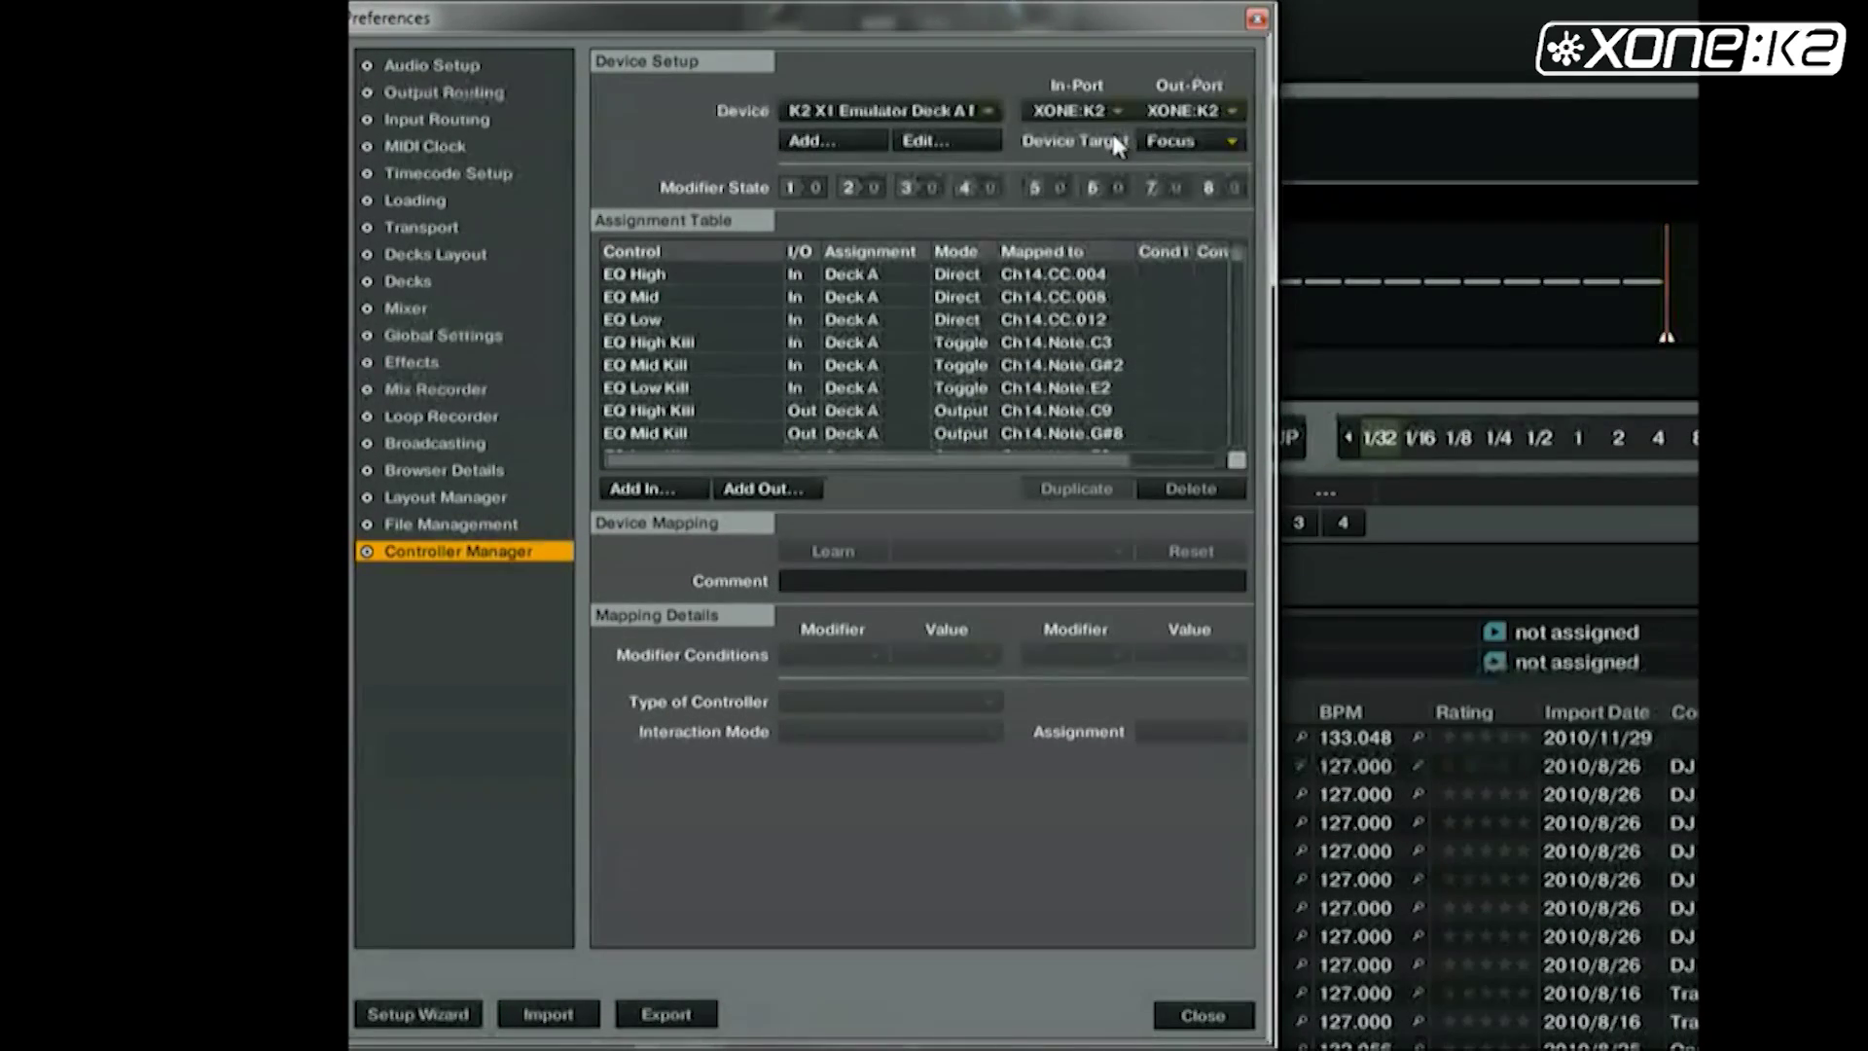
click(1177, 111)
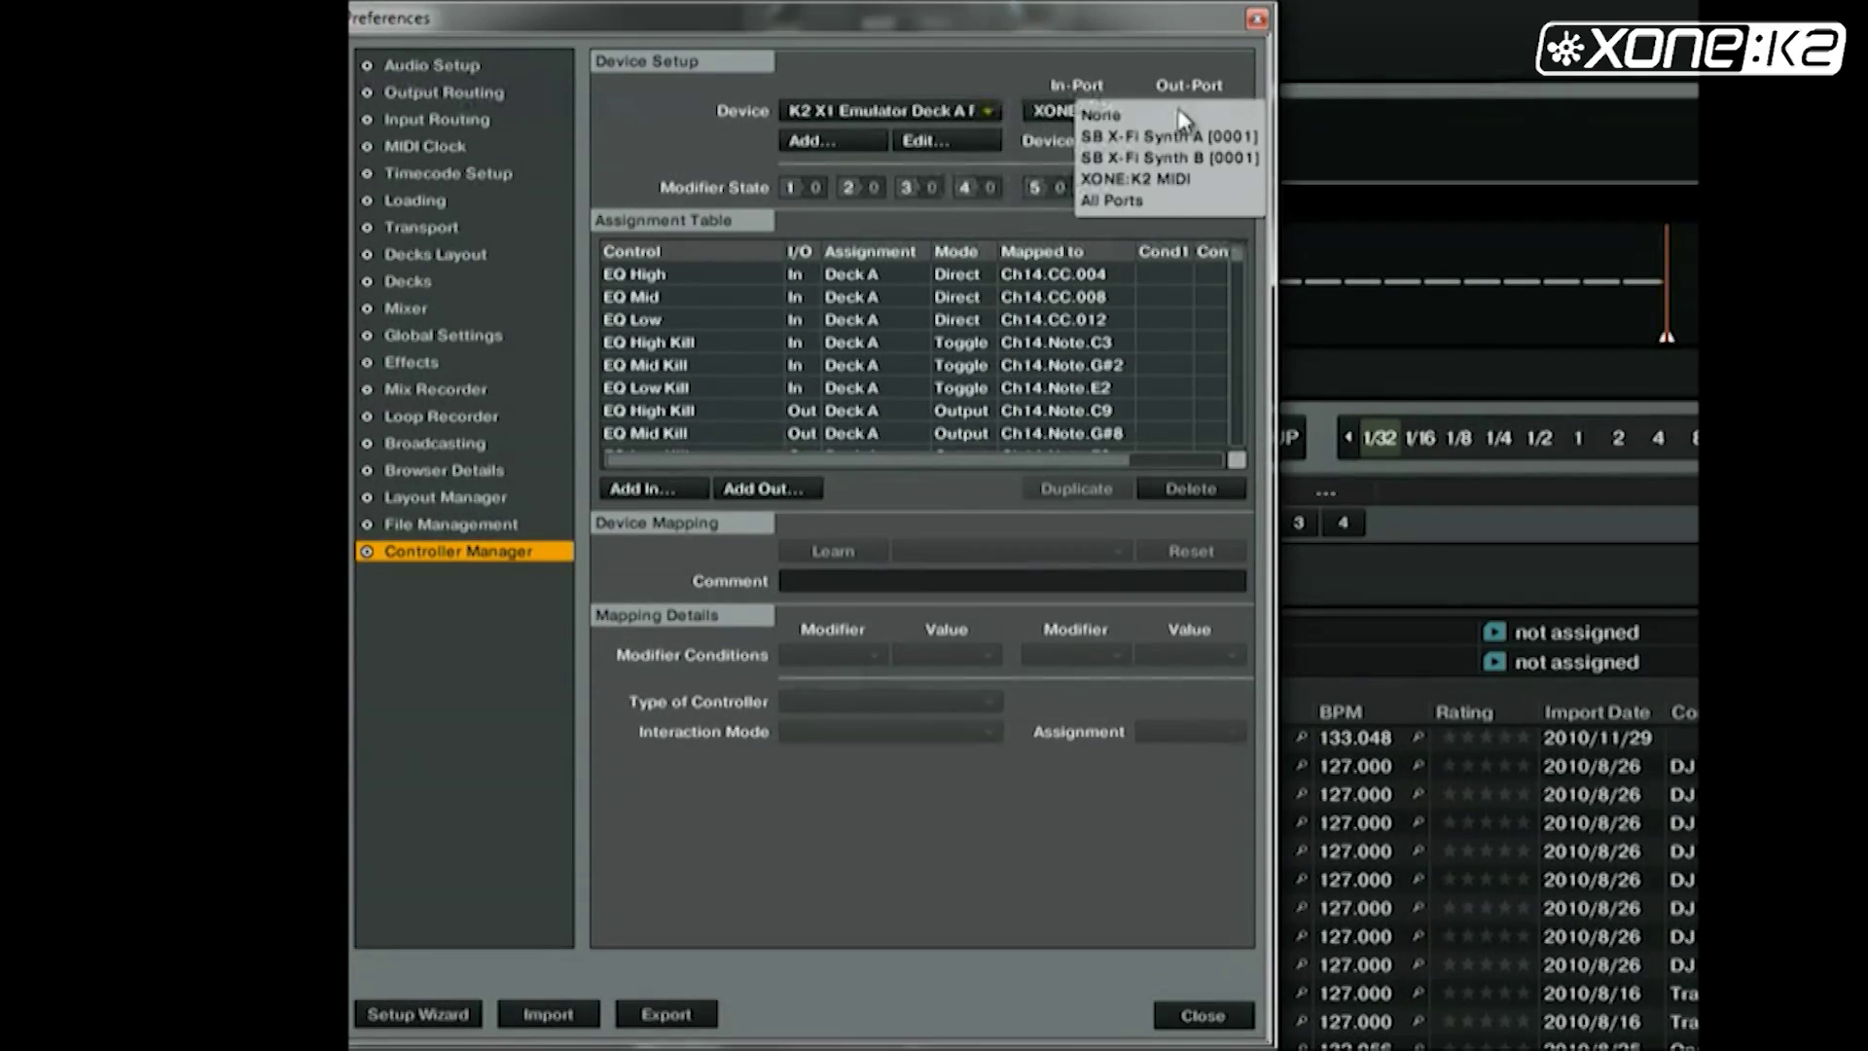
click(1180, 180)
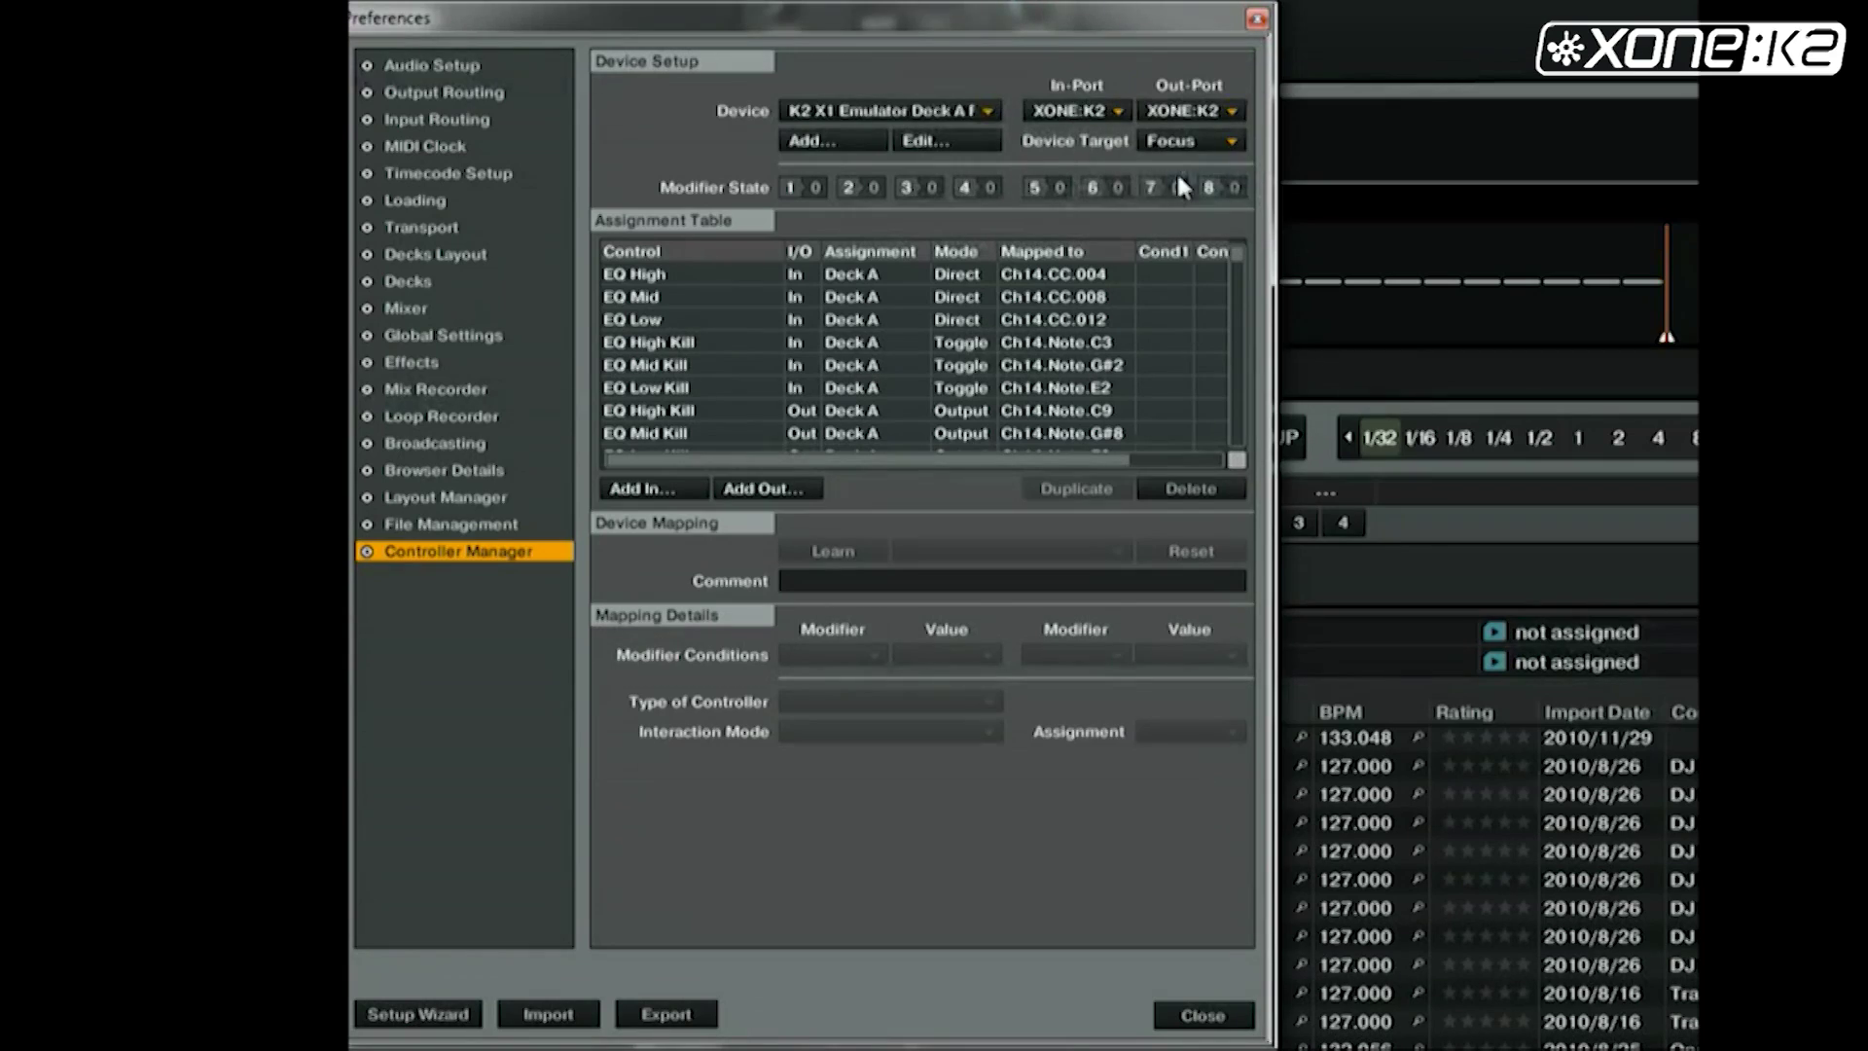
Step: Switch to the Deck B FX 2 mapping and set its ports to XONE:K2
click(990, 109)
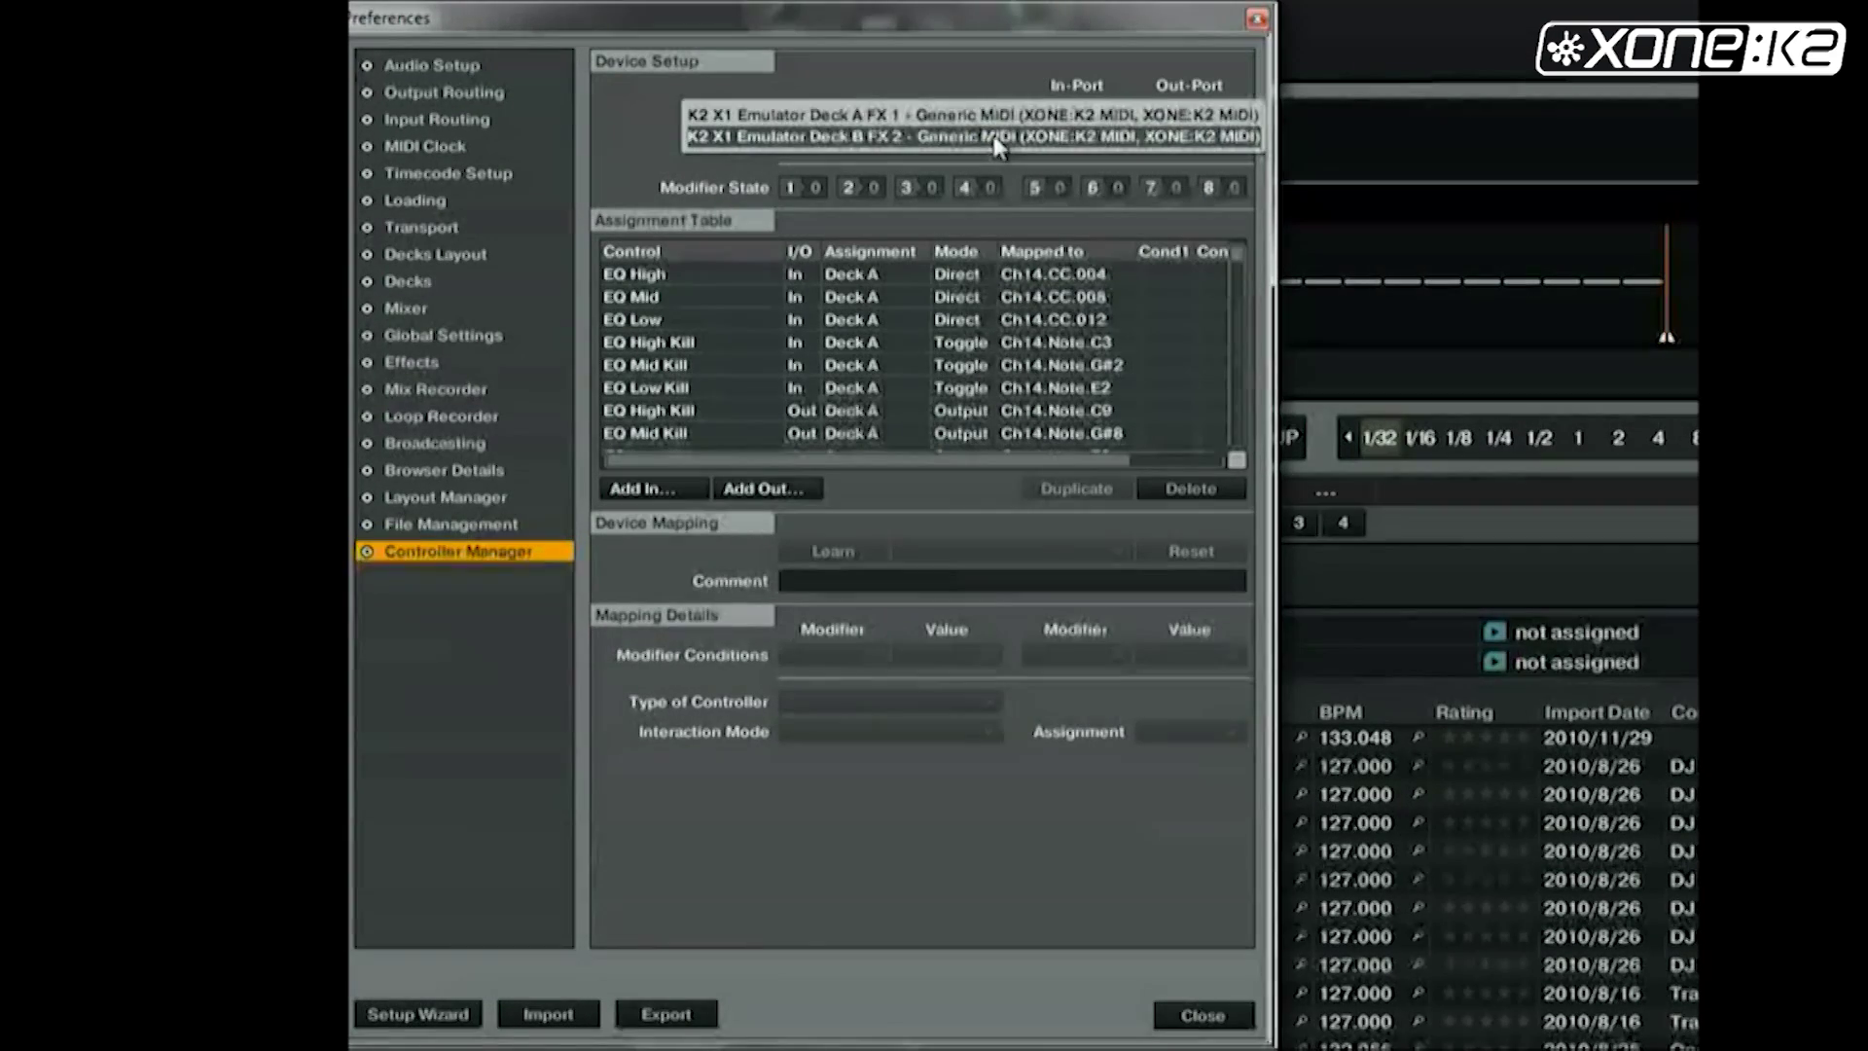
click(993, 136)
click(1099, 110)
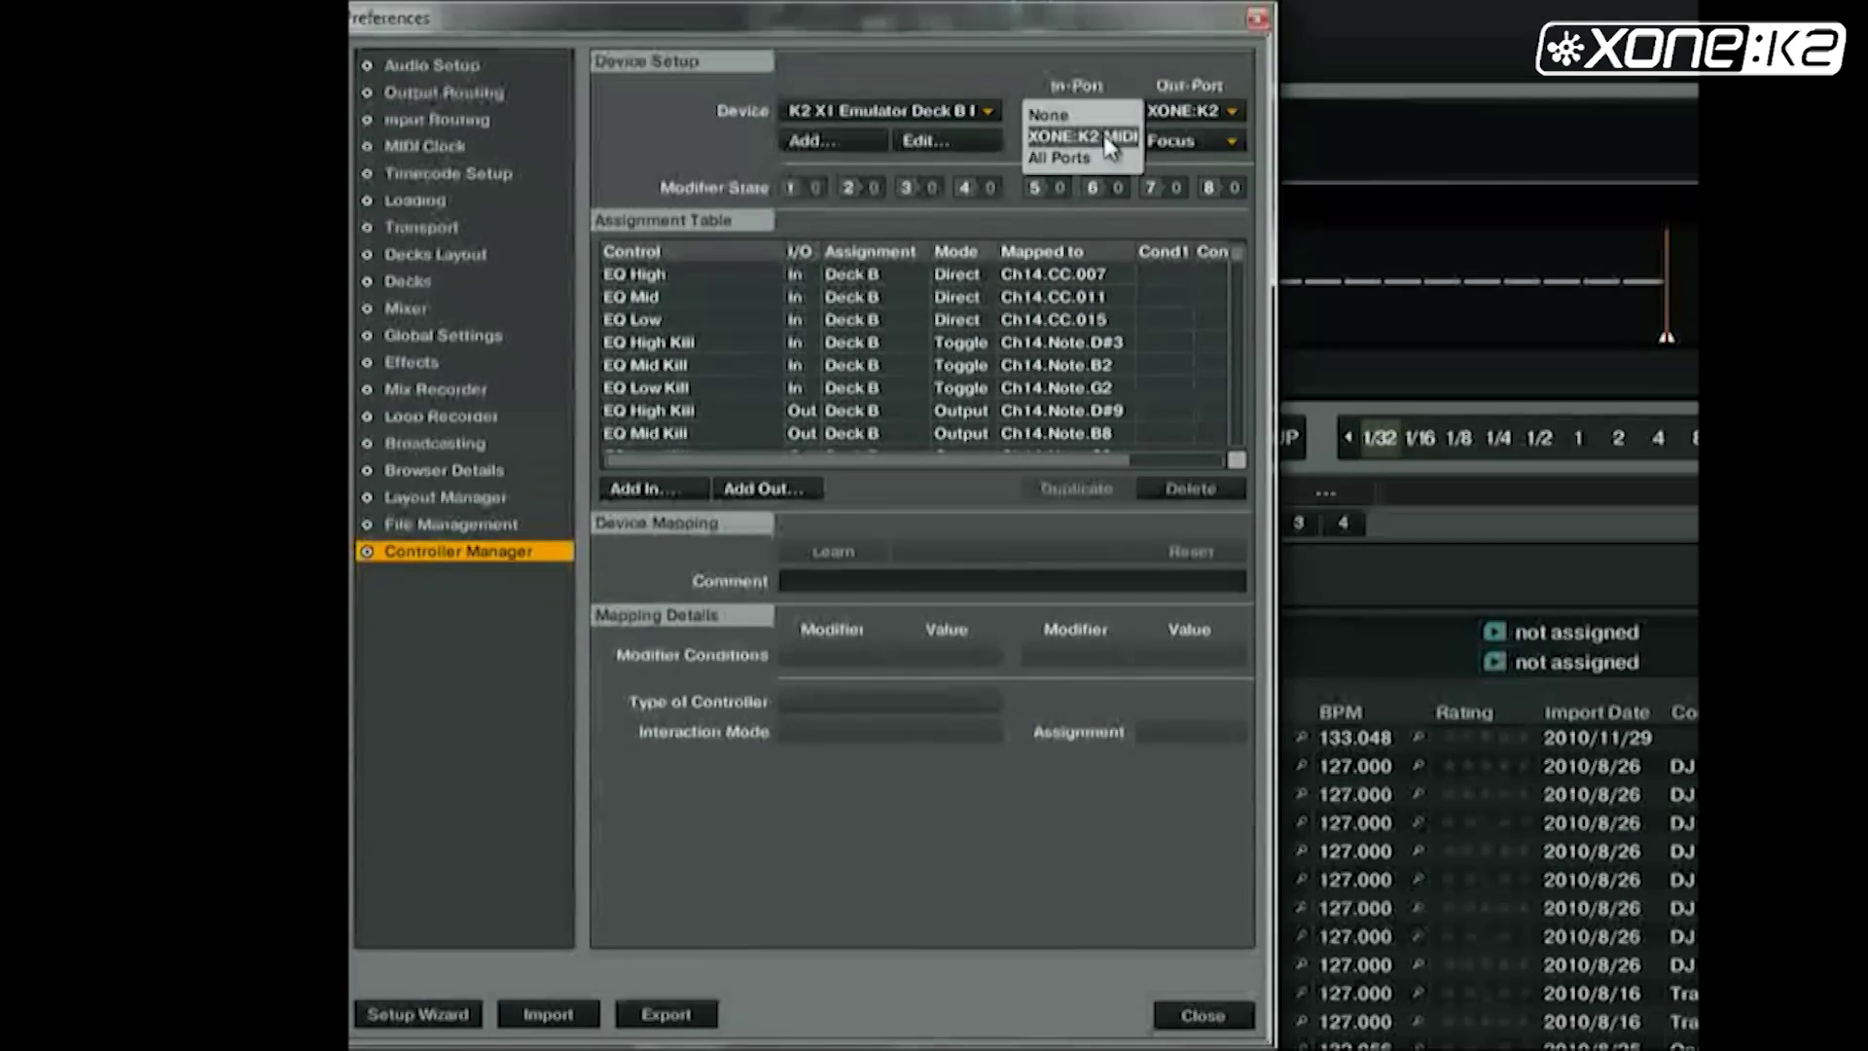
click(1189, 111)
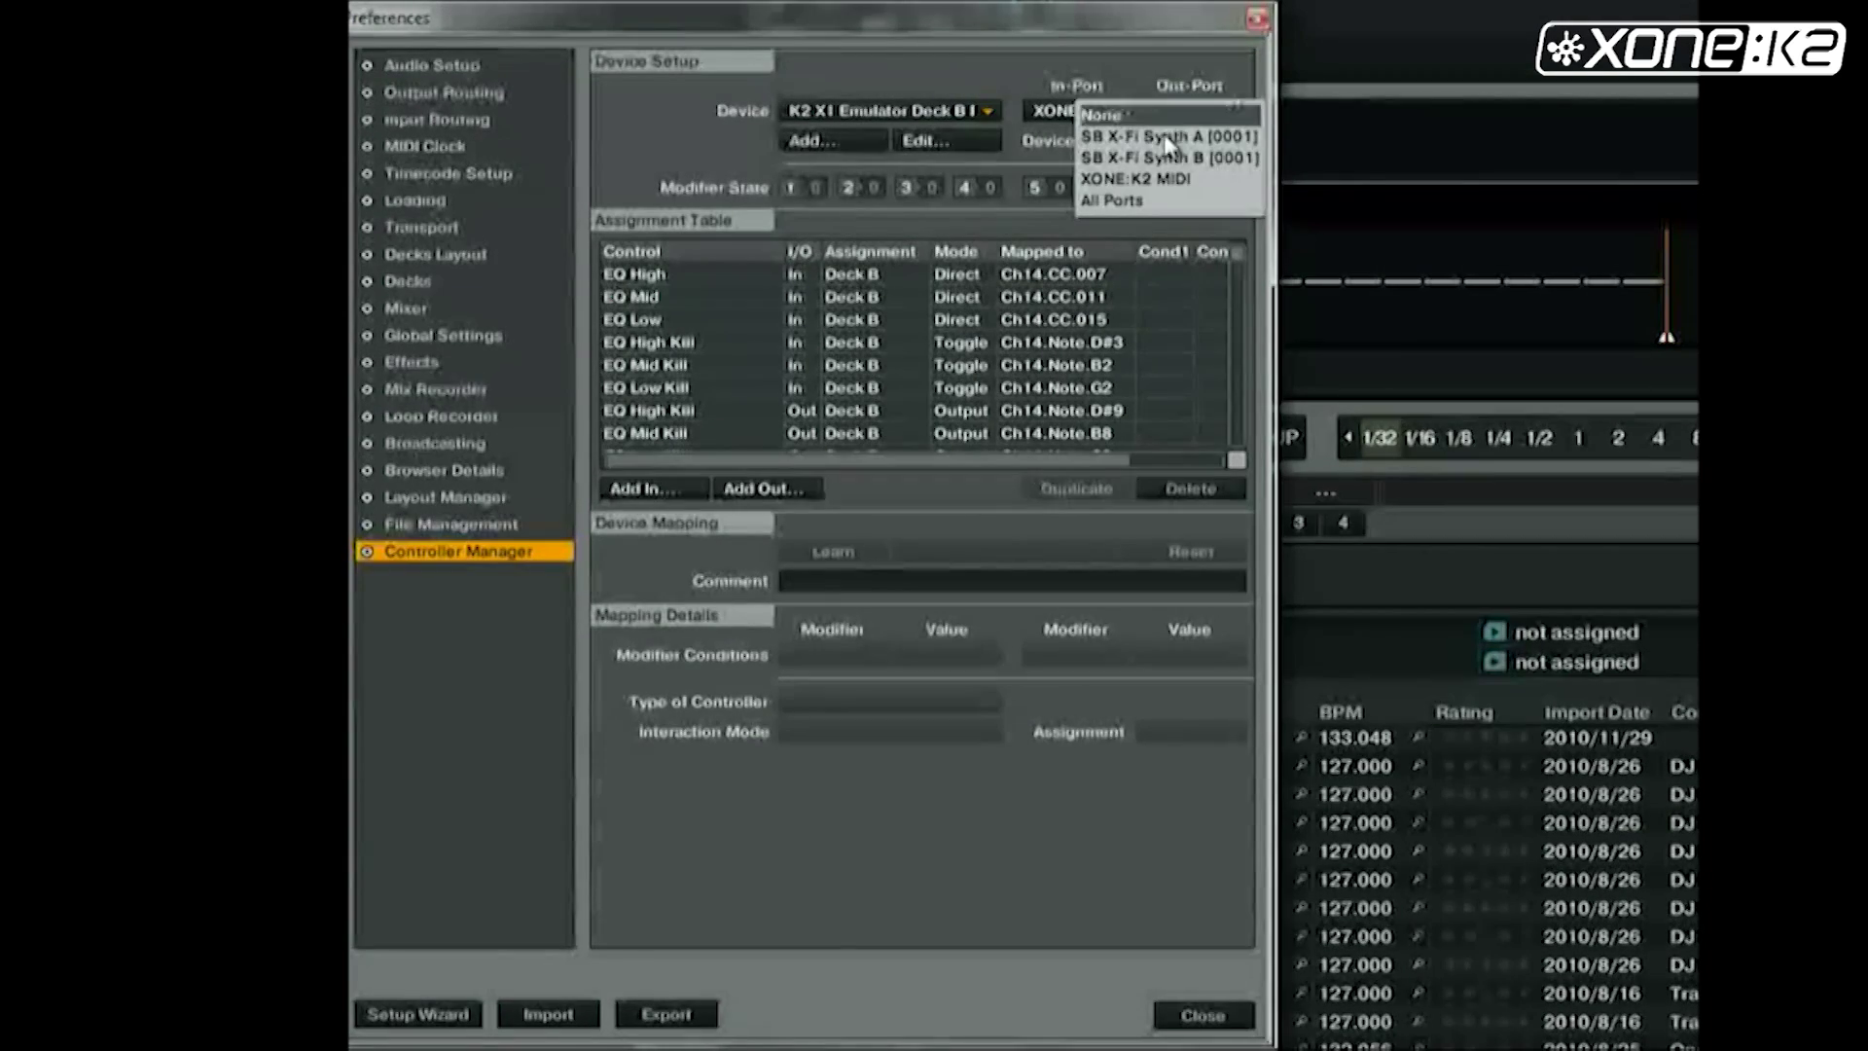
click(1168, 179)
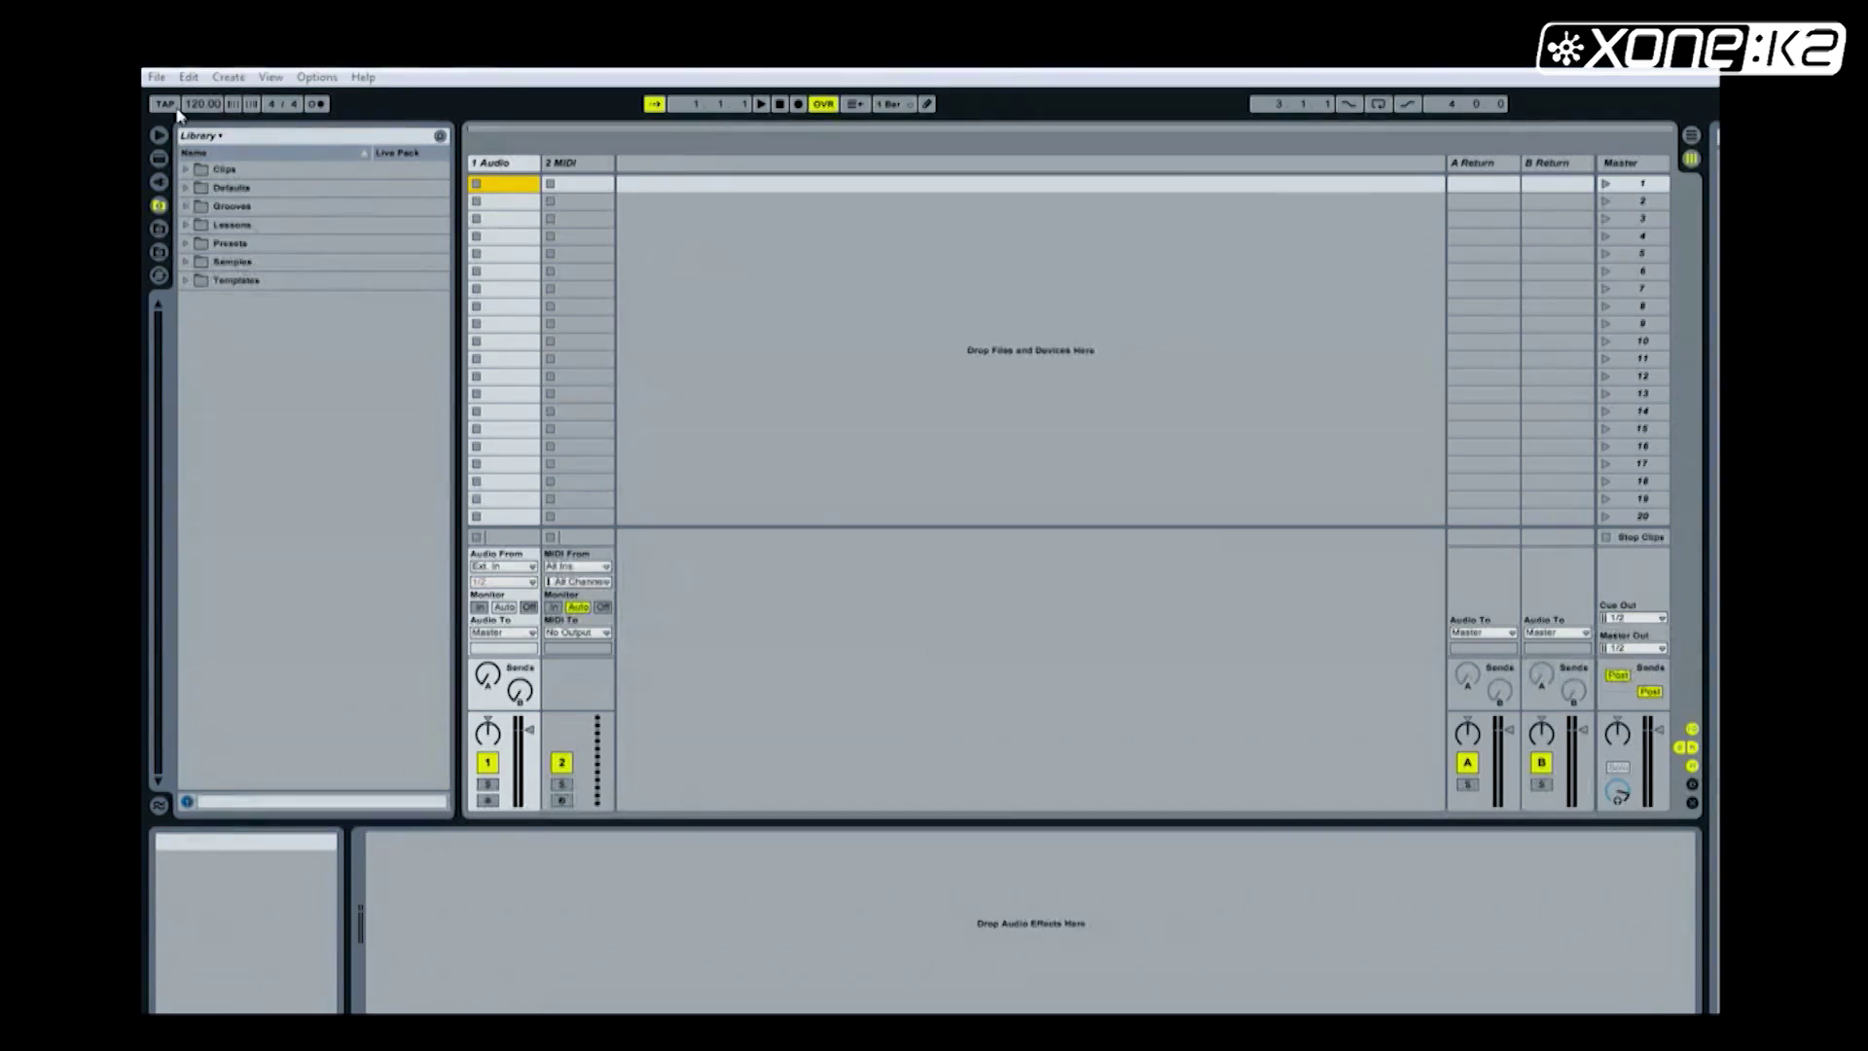
Step: Open Xone K2.als from the Xone K2 Project folder via File > Open Live Set
click(156, 77)
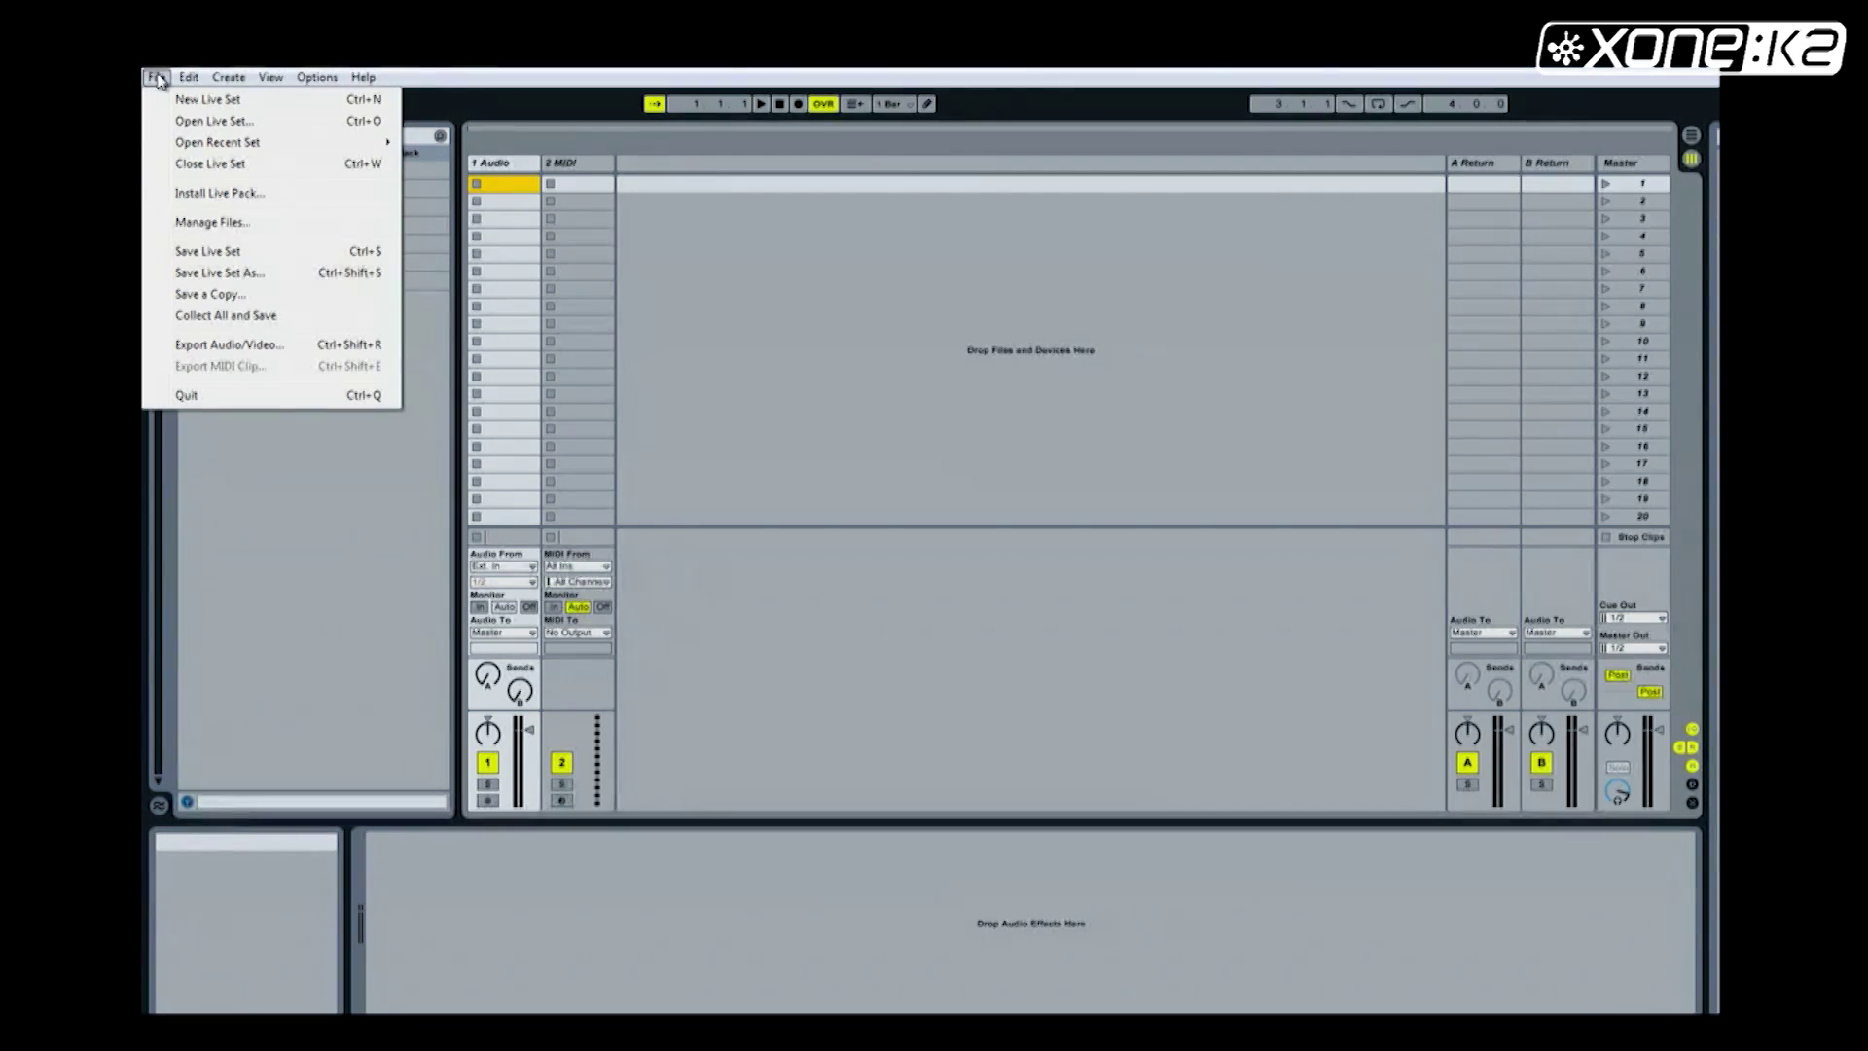
click(199, 123)
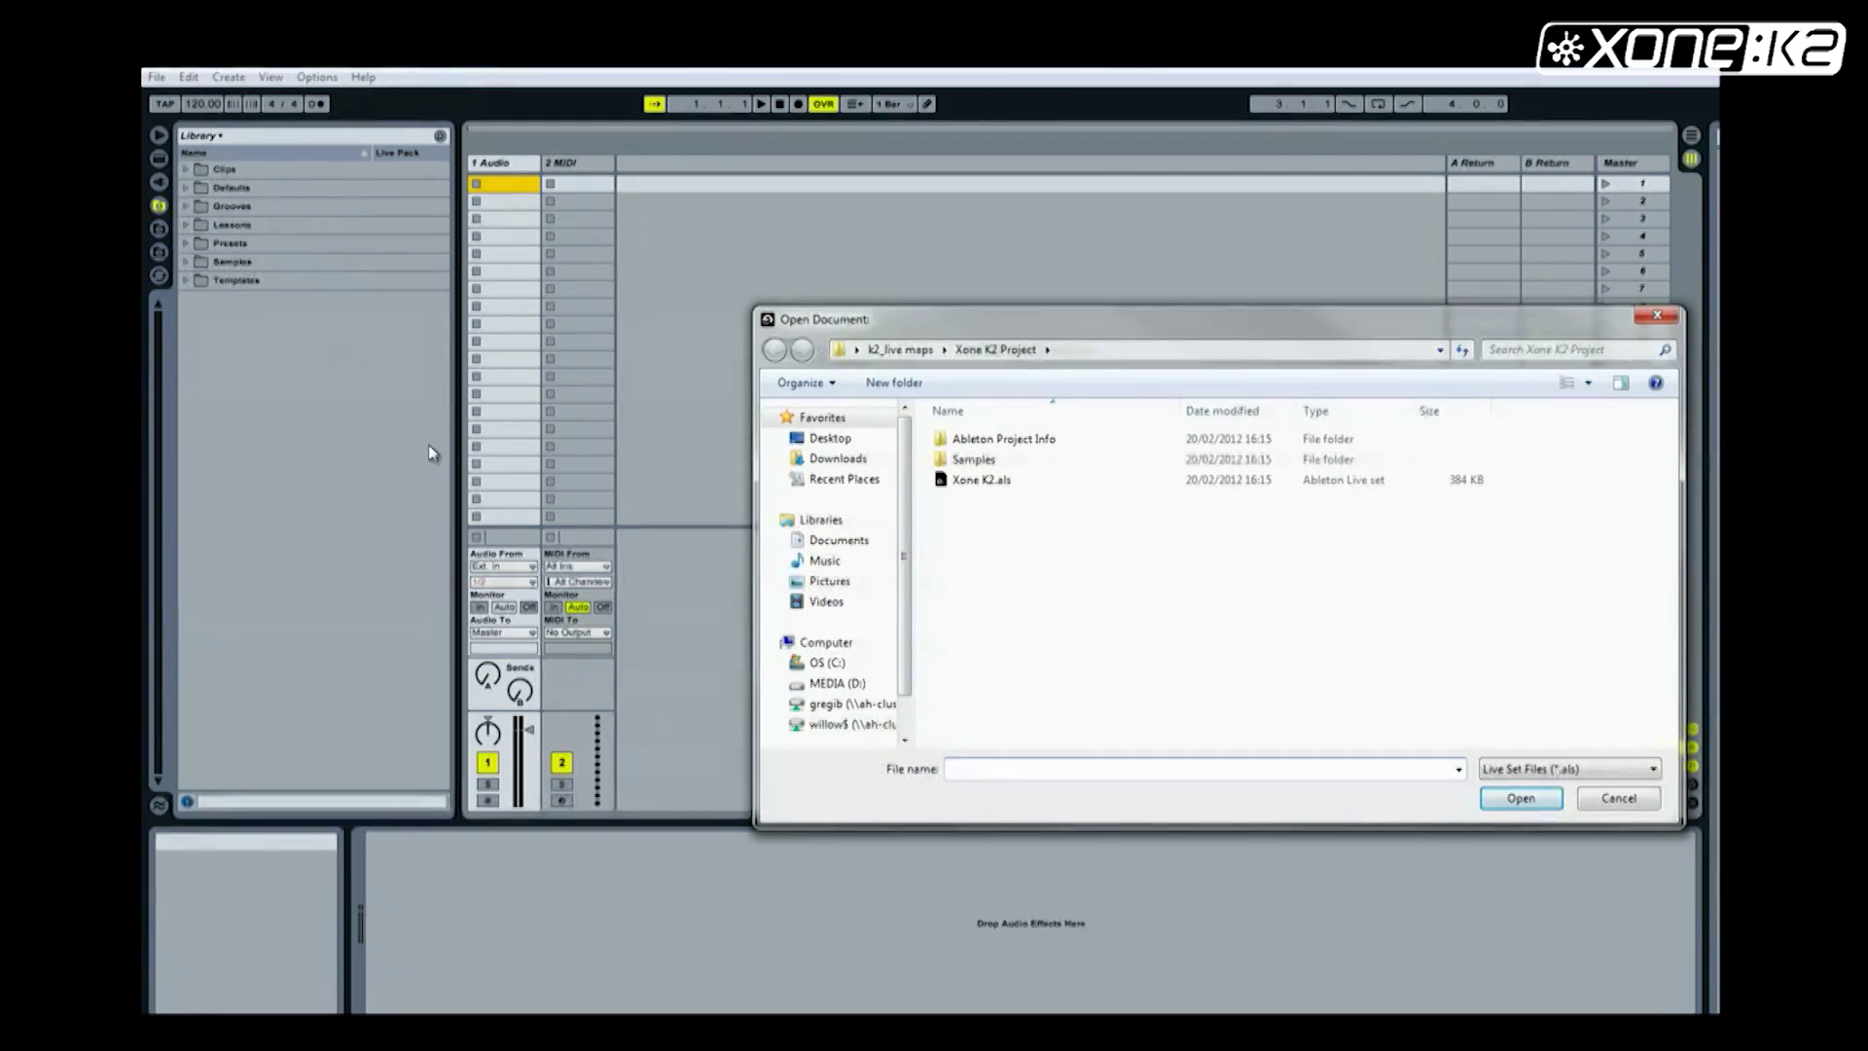
click(1000, 485)
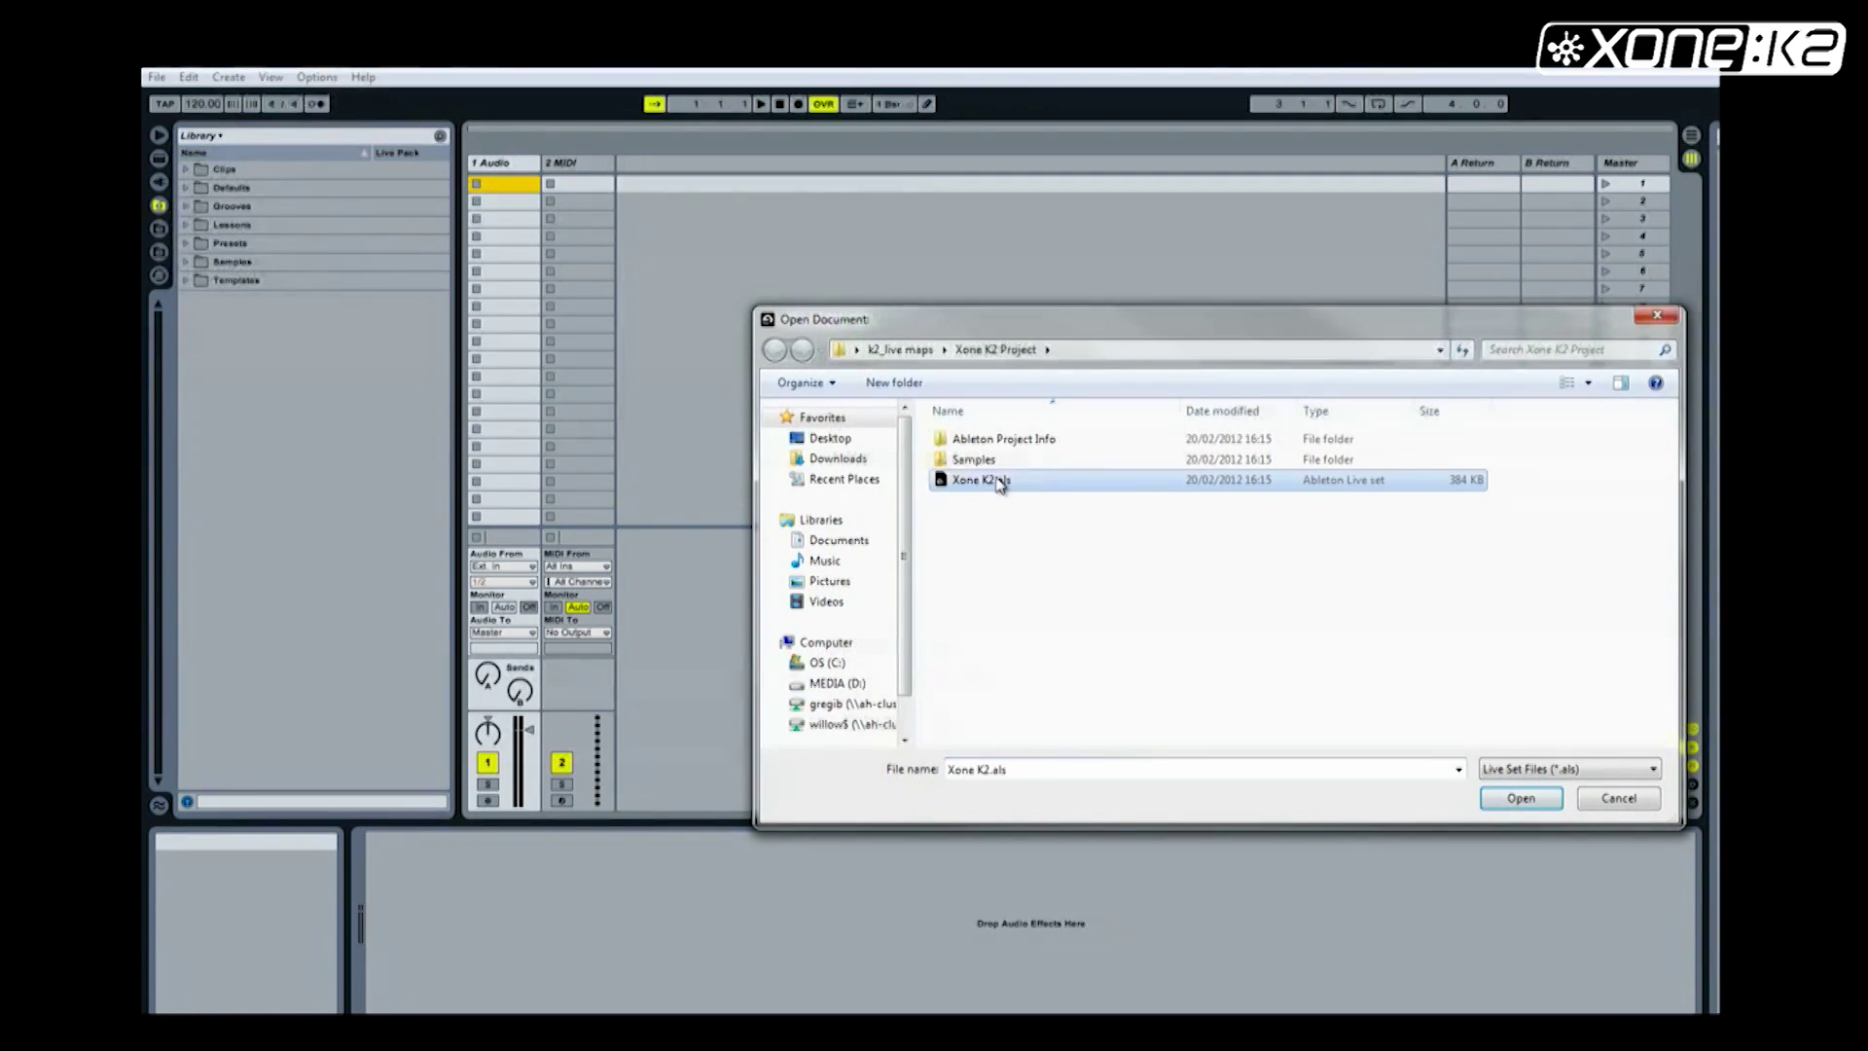
click(1519, 799)
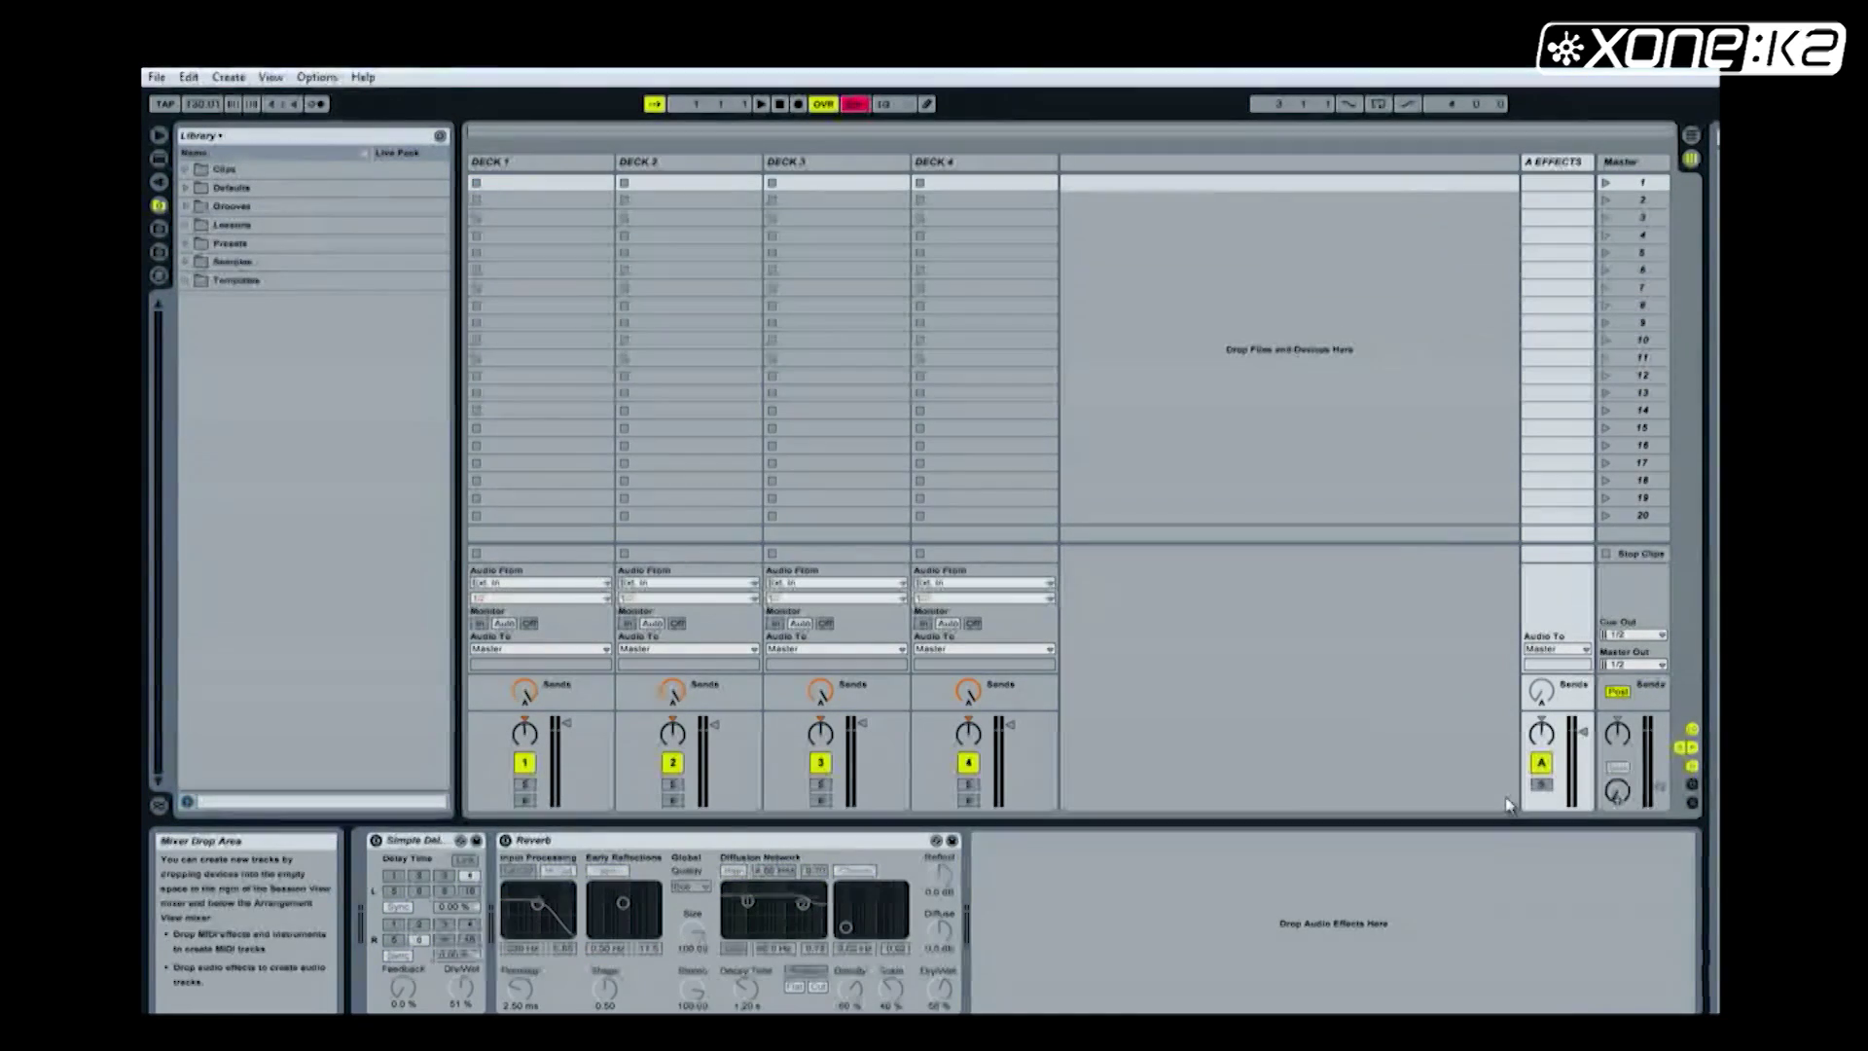
Step: Open Live's Preferences with Ctrl+, and go to the MIDI Sync page
key(ctrl+comma)
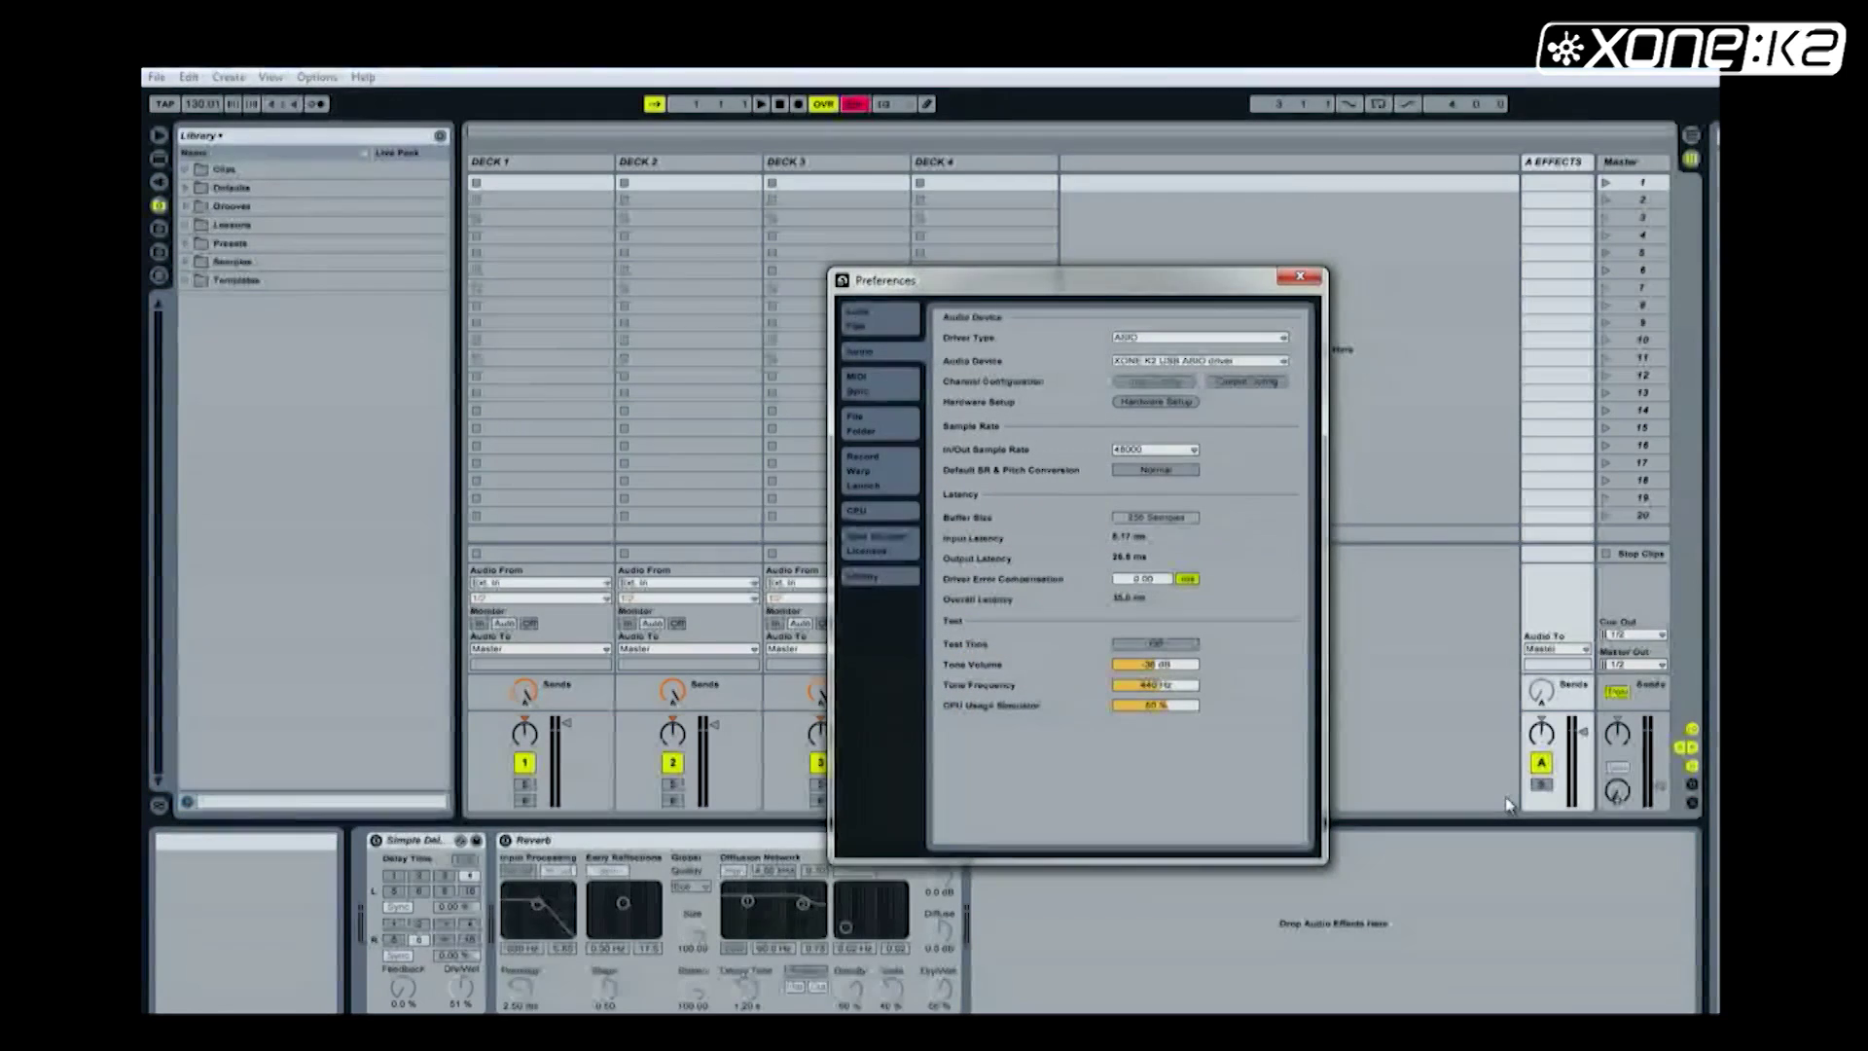
click(899, 387)
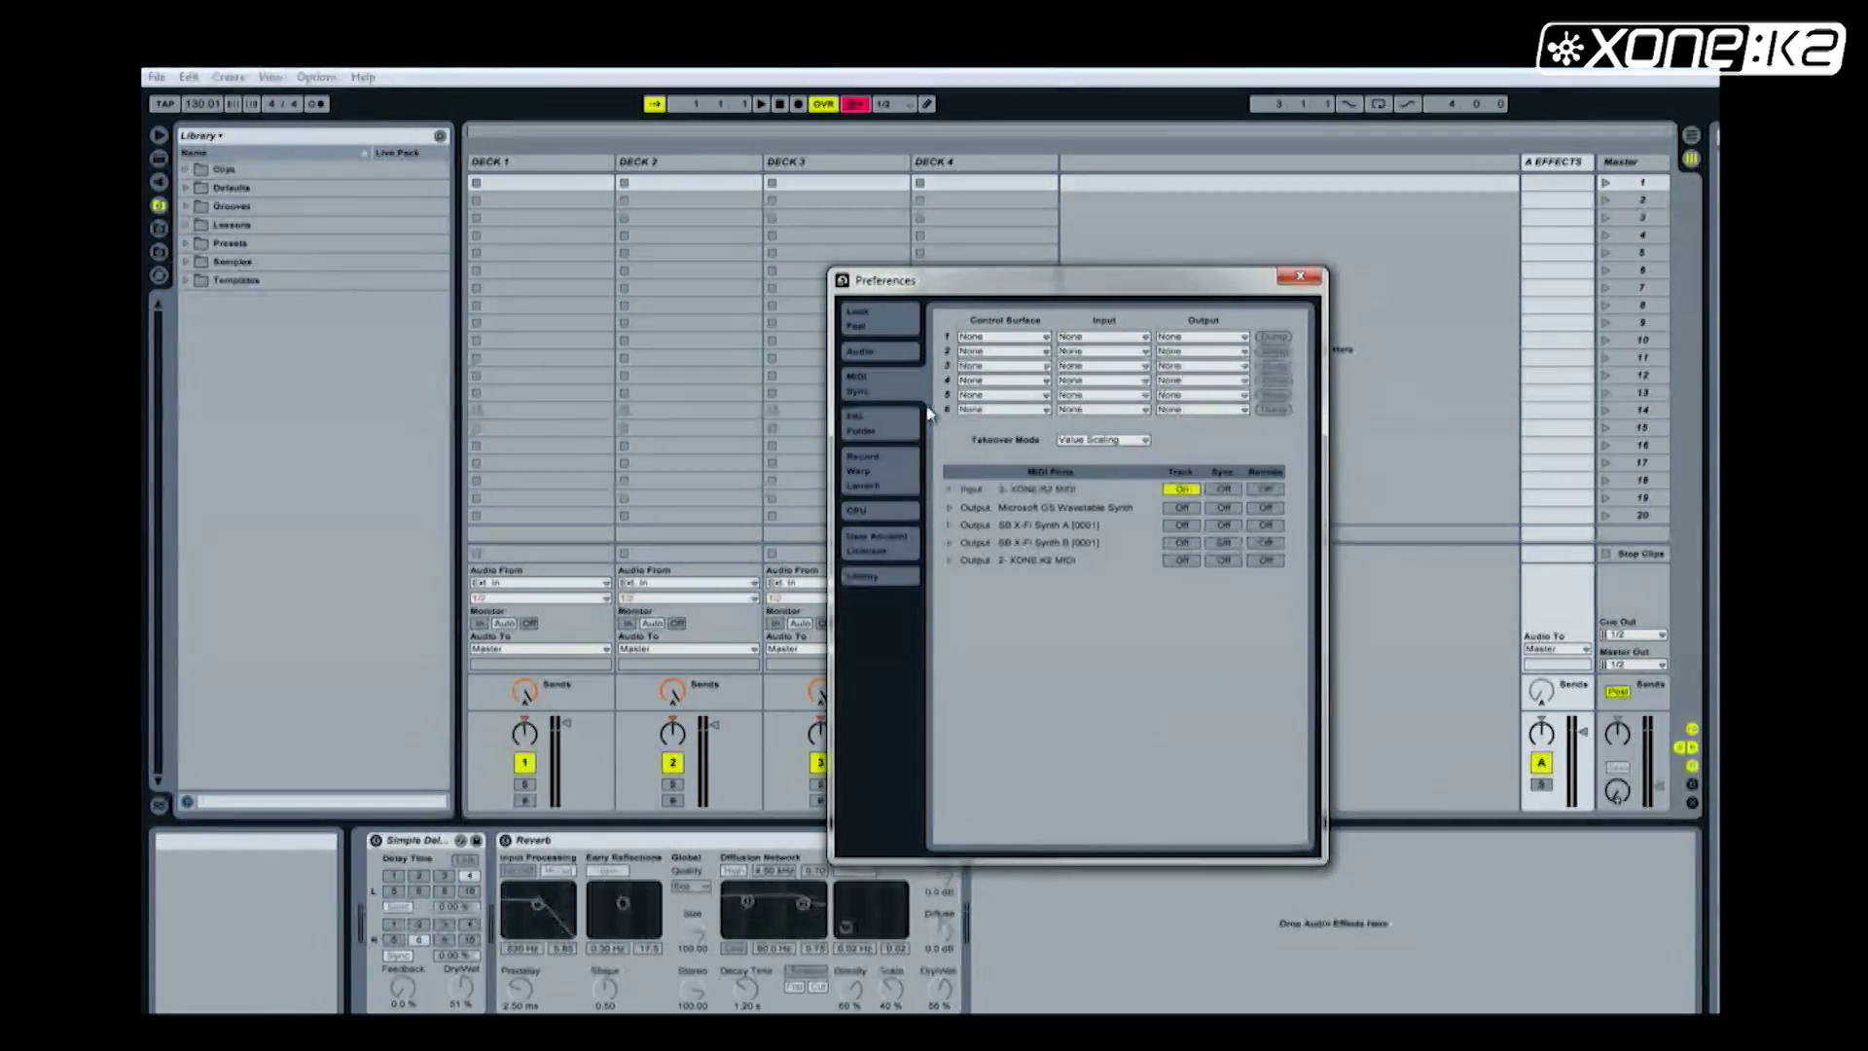